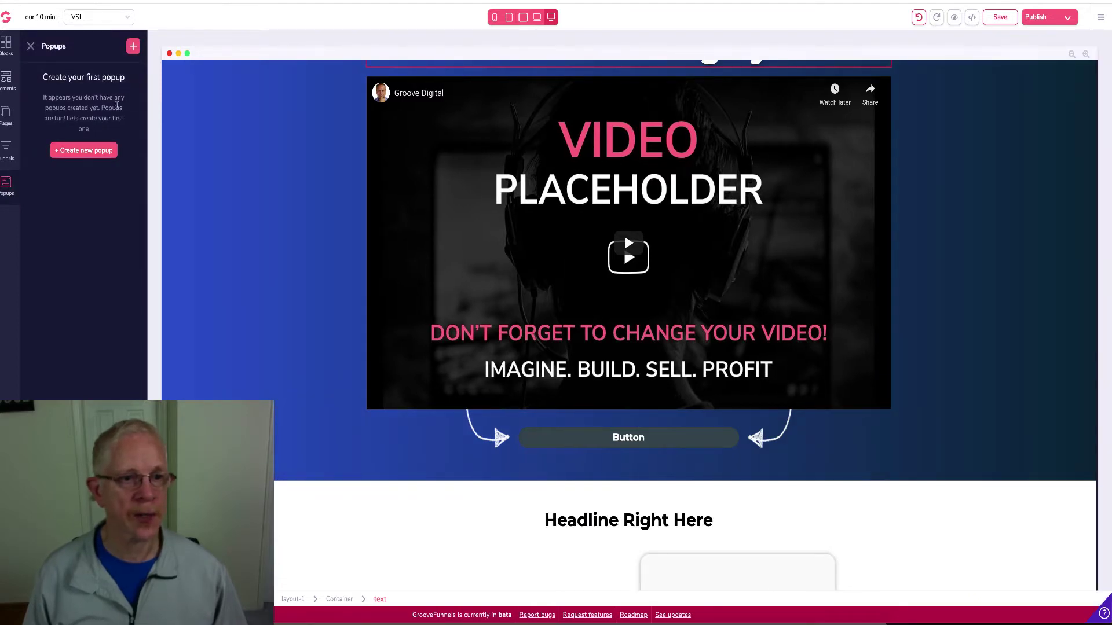
Create a new popup named 'Our 10 min Popup' and apply a heading, paragraph and button template
{"action": "left_click", "coordinate": [85, 152]}
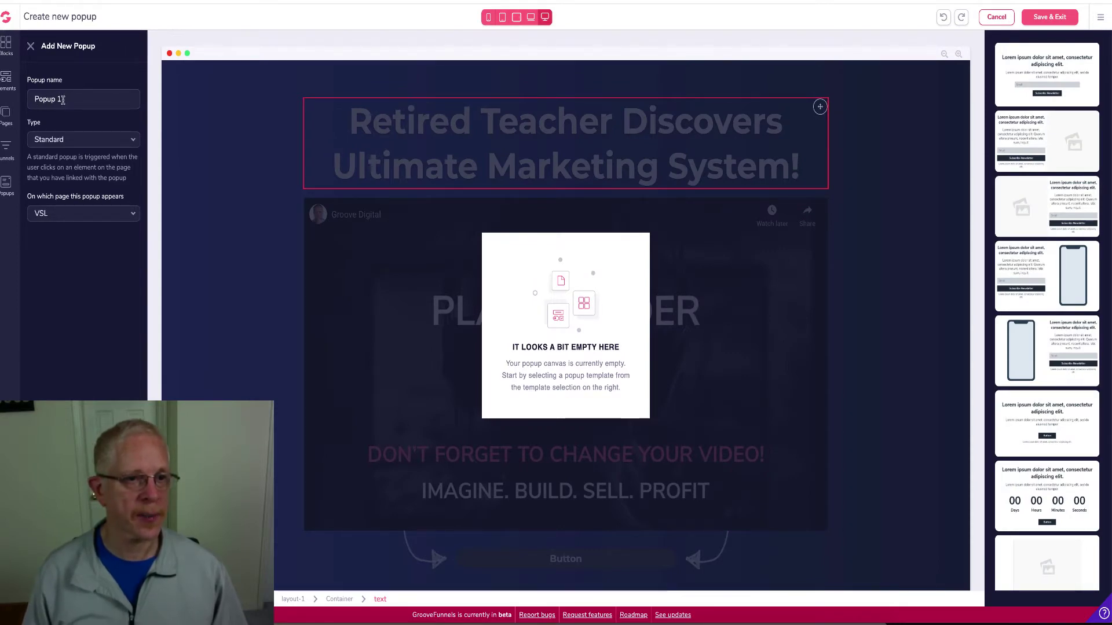
{"action": "left_click", "coordinate": [63, 100]}
{"action": "key", "text": "BackSpace"}
{"action": "key", "text": "BackSpace"}
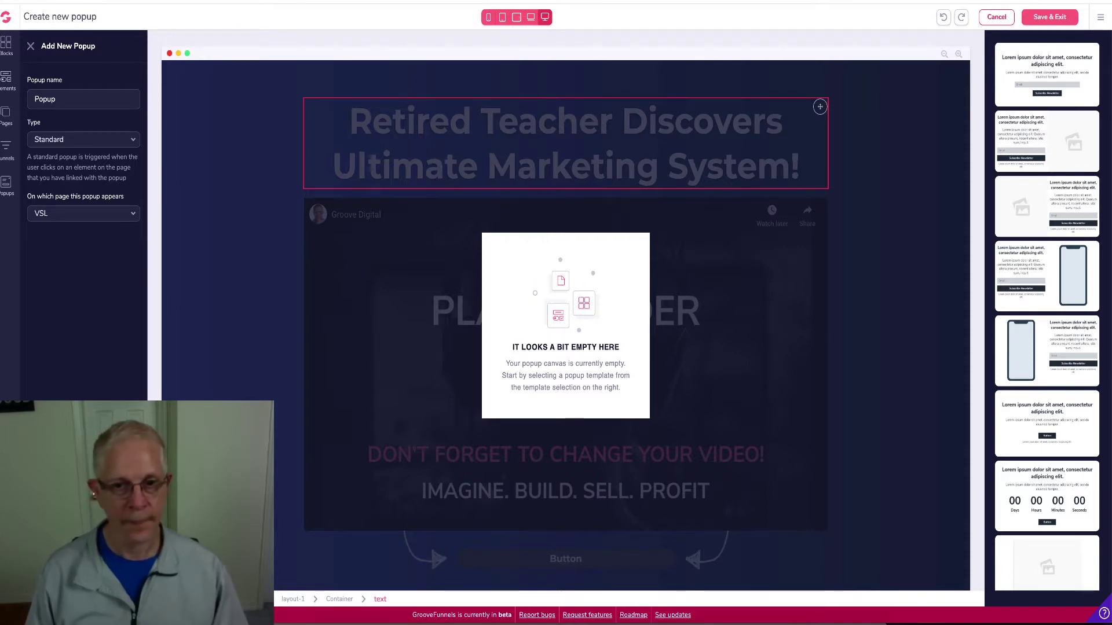
{"action": "key", "text": "Home"}
{"action": "type", "text": "Our 10 min"}
{"action": "left_click", "coordinate": [226, 170]}
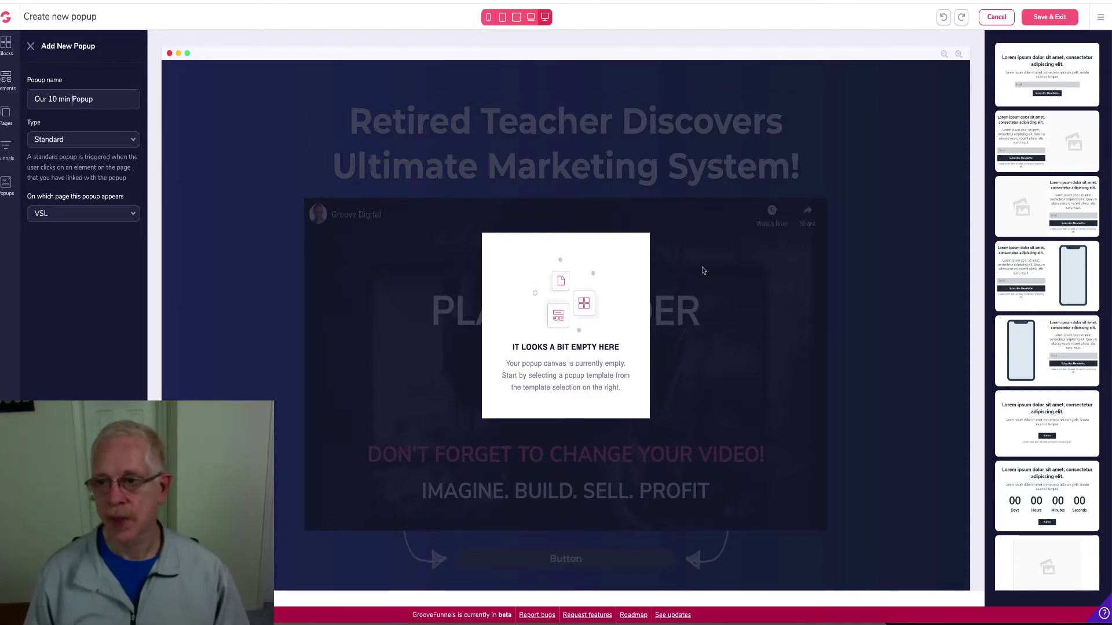
{"action": "left_click", "coordinate": [1040, 425]}
{"action": "left_click", "coordinate": [569, 341]}
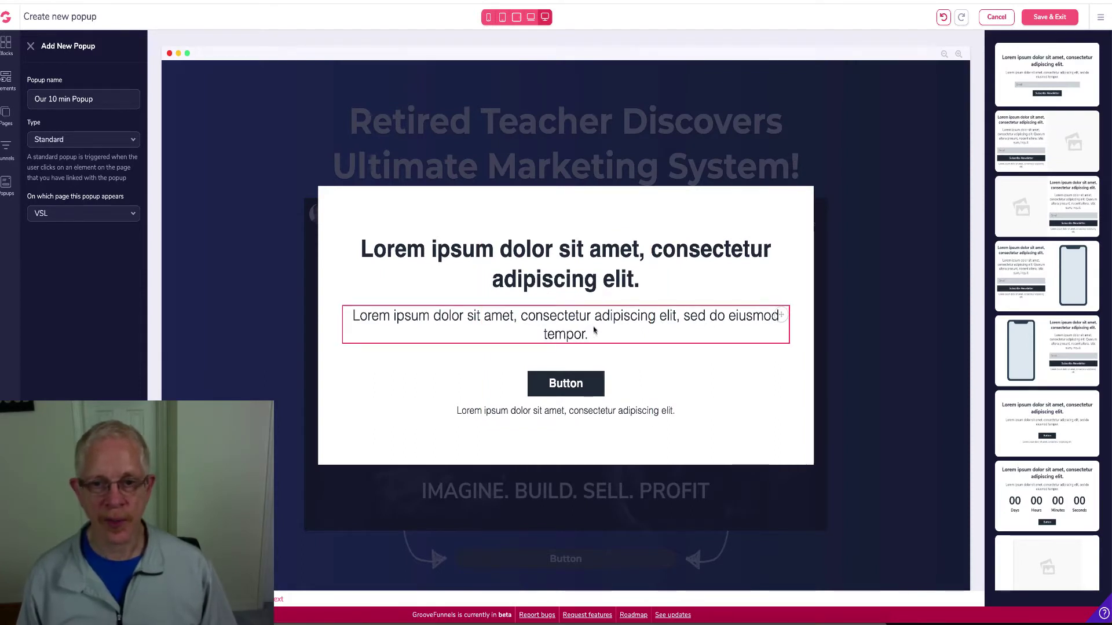
Replace the popup's lorem ipsum heading with 'Yes! I Want A Free System!'
{"action": "left_click", "coordinate": [637, 282]}
{"action": "left_click_drag", "start_coordinate": [638, 283], "coordinate": [342, 250]}
{"action": "left_click", "coordinate": [342, 250]}
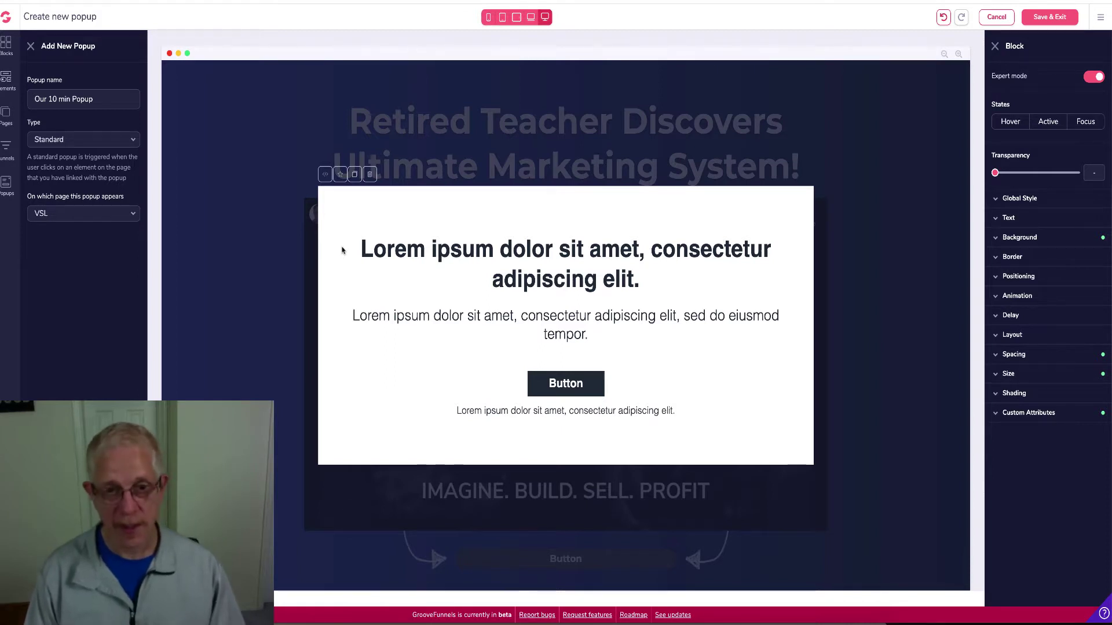
{"action": "left_click", "coordinate": [642, 289]}
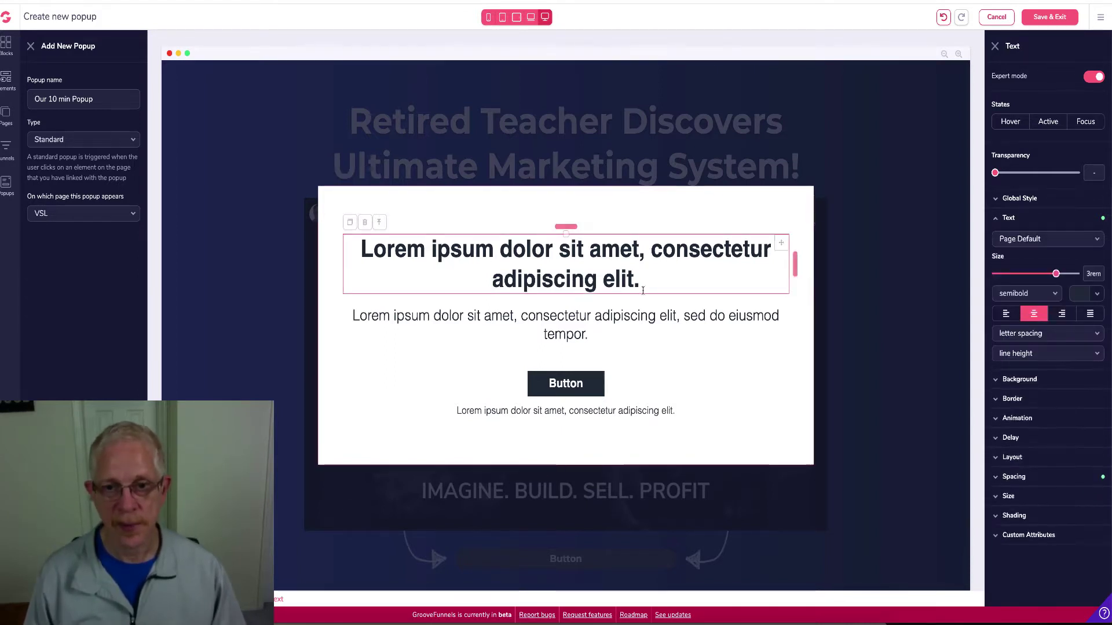
{"action": "left_click_drag", "start_coordinate": [642, 289], "coordinate": [357, 252]}
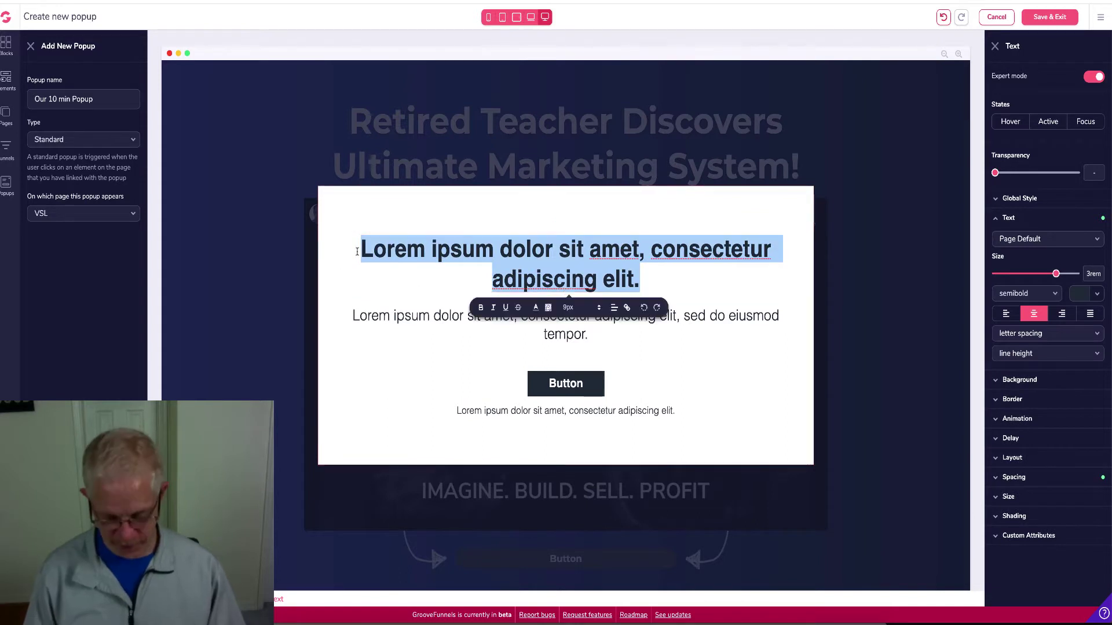
{"action": "type", "text": "Yes"}
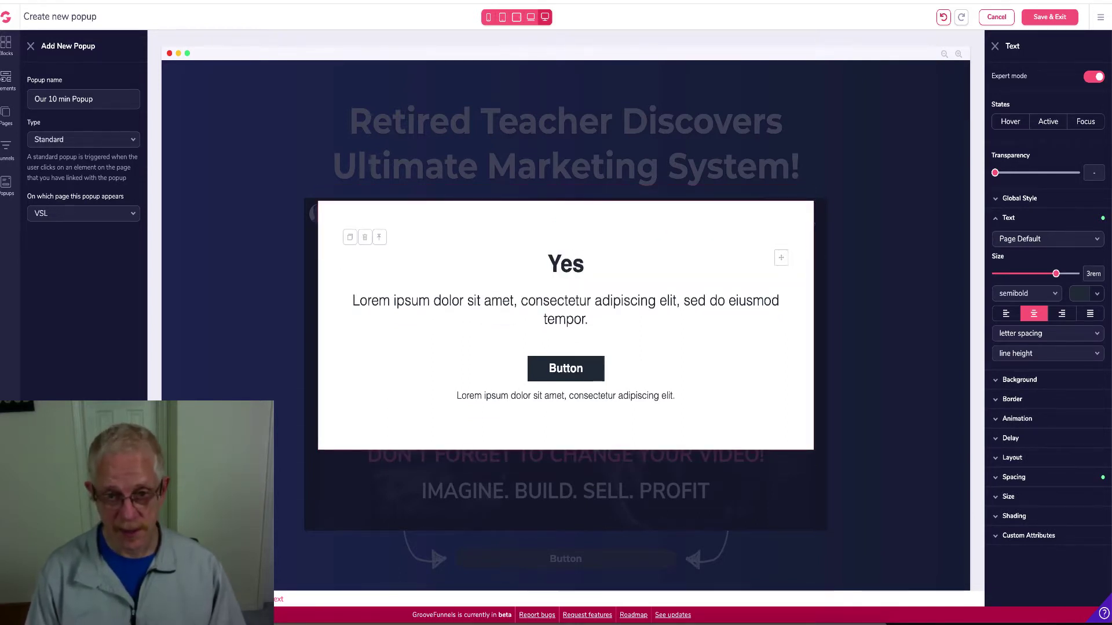
{"action": "type", "text": "! I "}
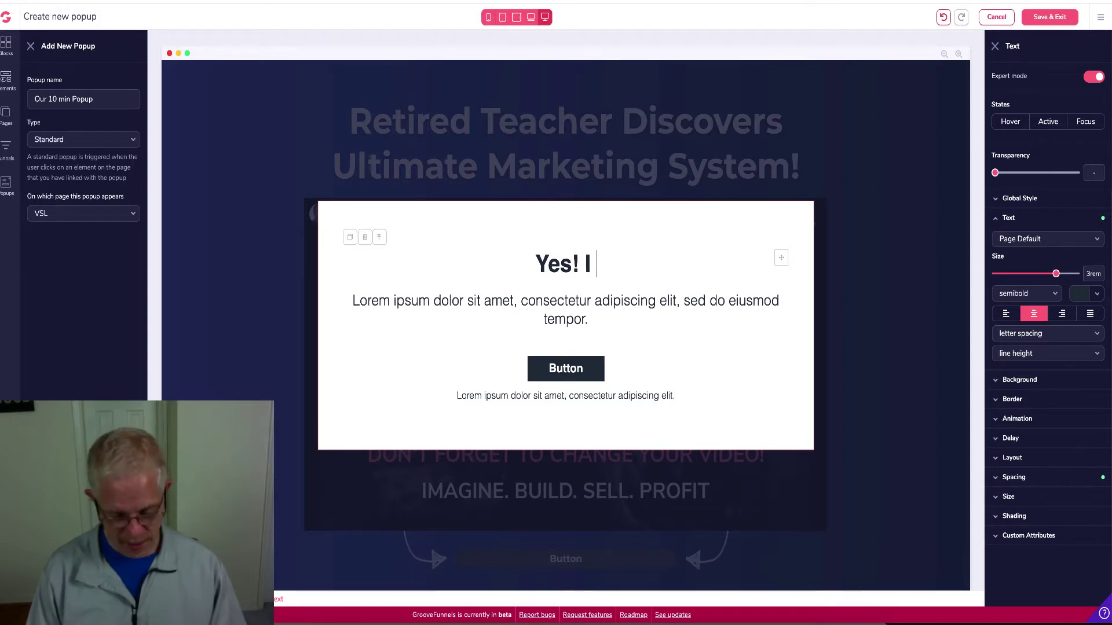
{"action": "type", "text": "Want "}
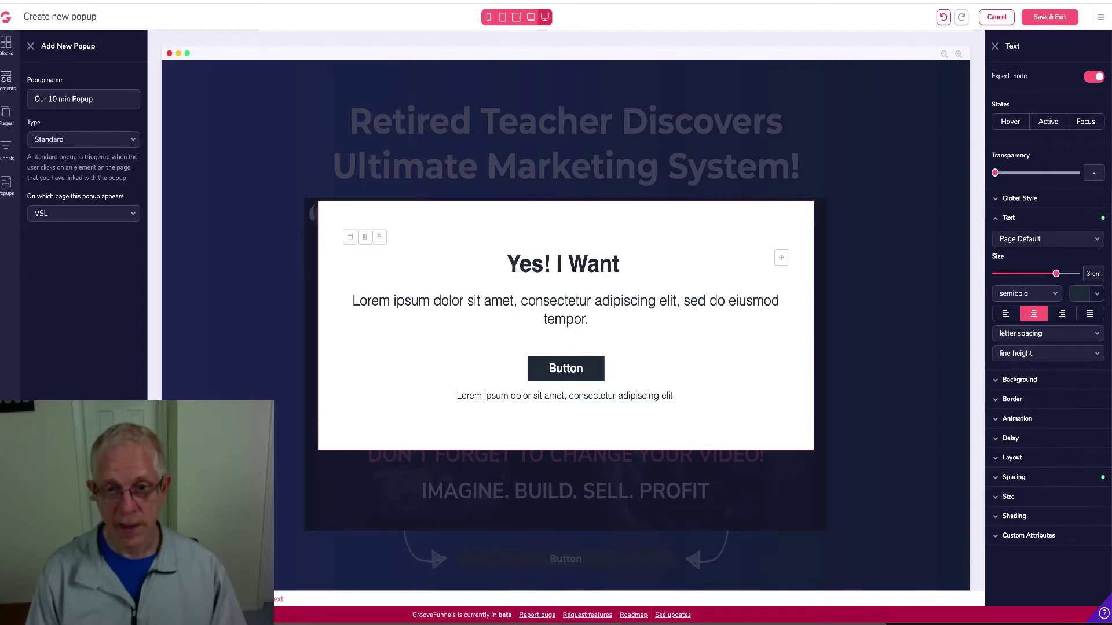
{"action": "type", "text": "A "}
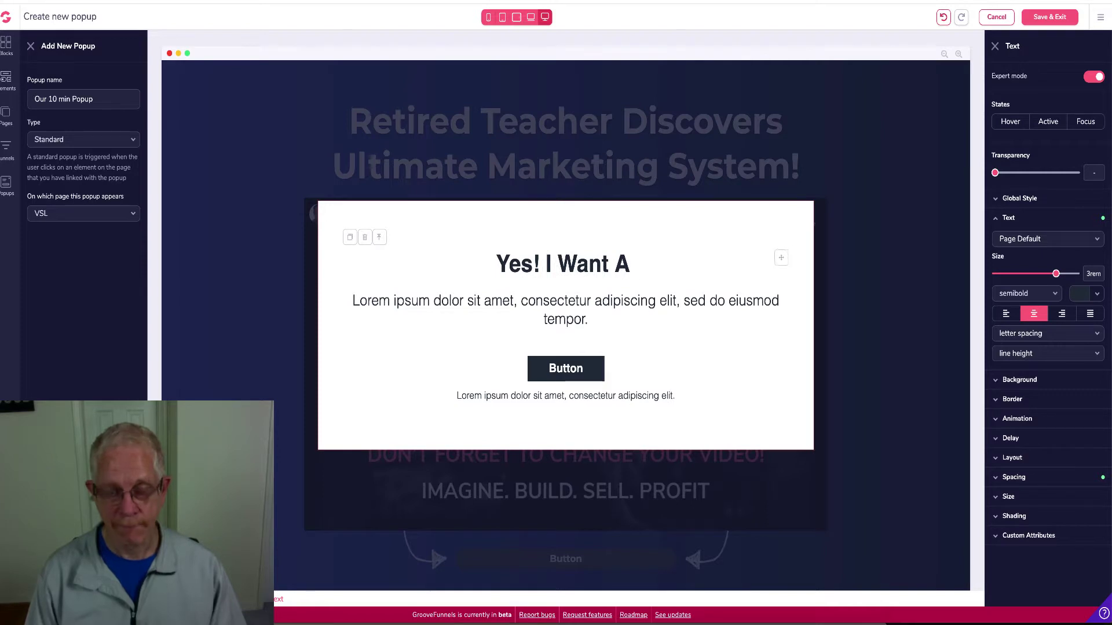
{"action": "type", "text": "Free "}
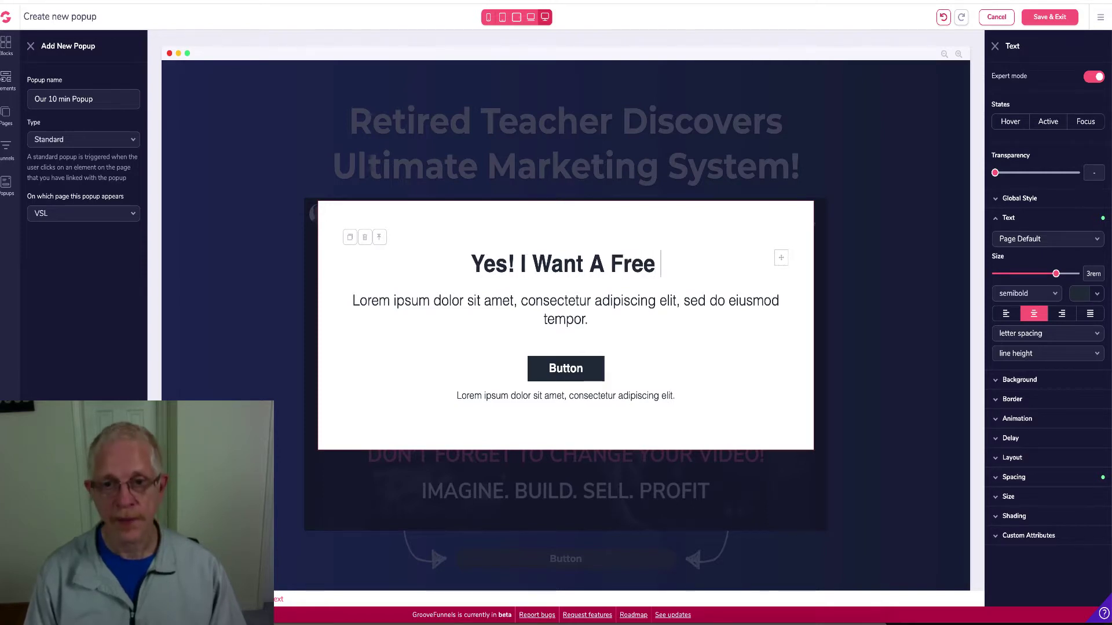
{"action": "type", "text": "System"}
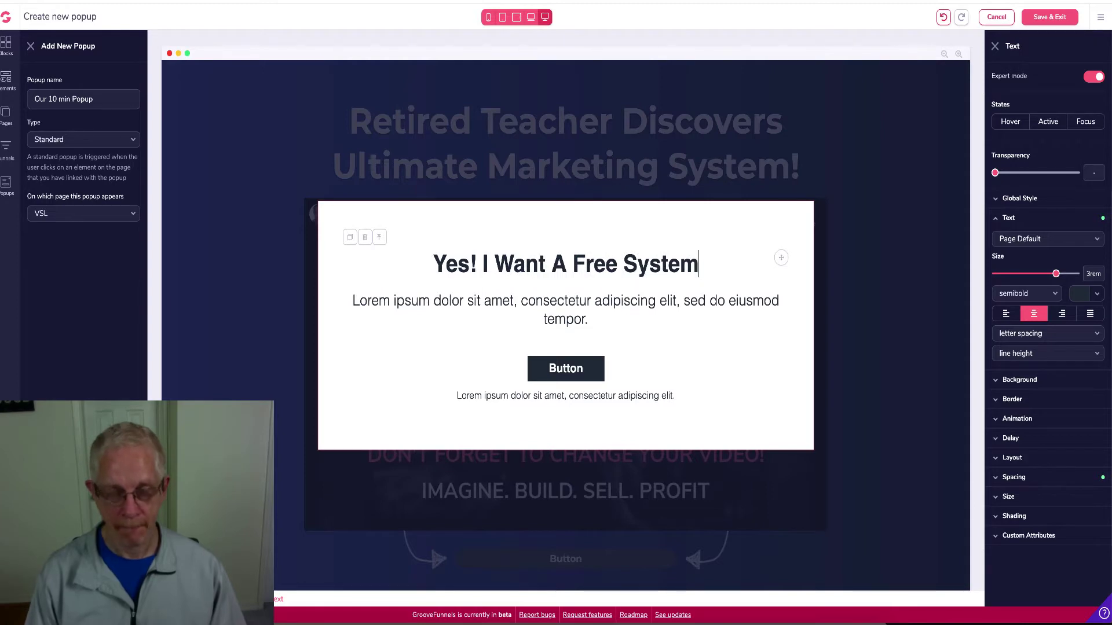
{"action": "type", "text": "!"}
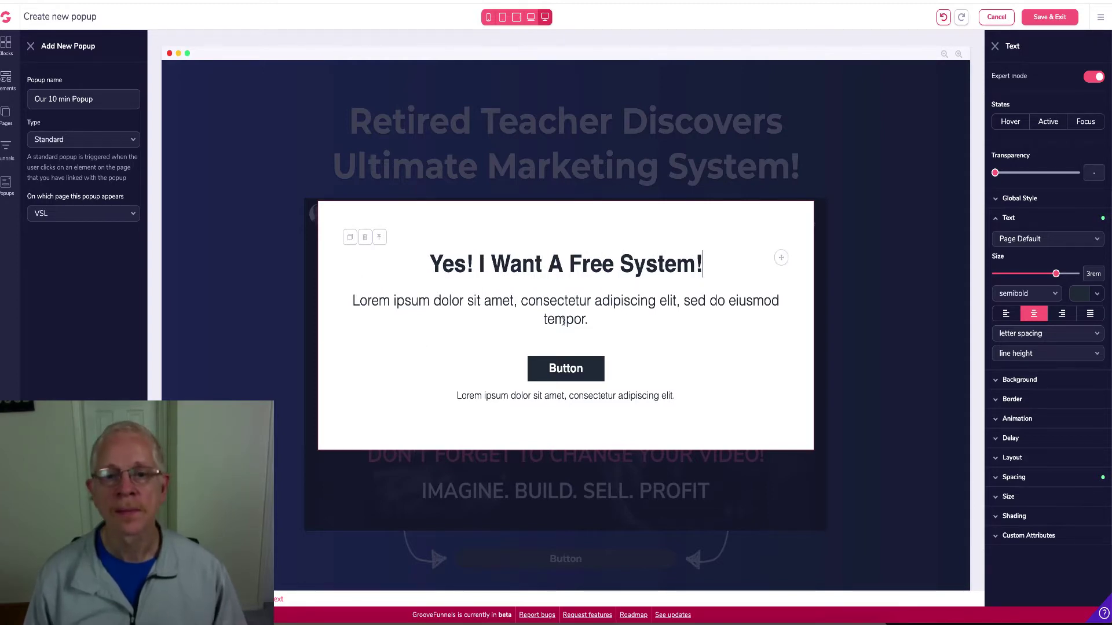
Change the popup's lorem ipsum paragraph to 'Your Best Email'
{"action": "left_click", "coordinate": [565, 321]}
{"action": "double_click", "coordinate": [565, 321]}
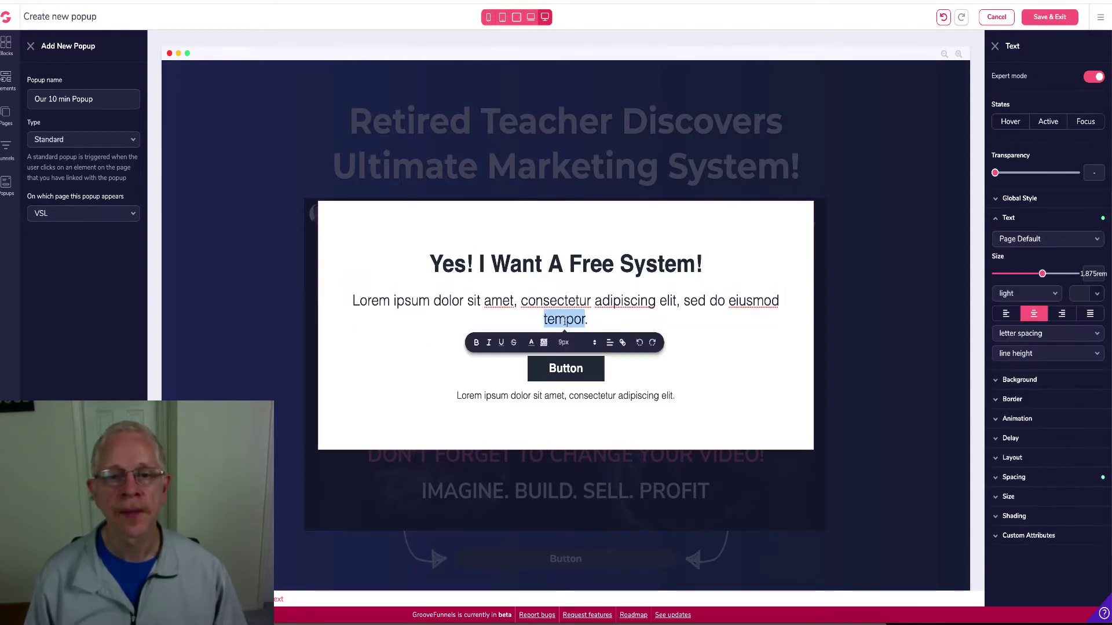
{"action": "triple_click", "coordinate": [564, 321]}
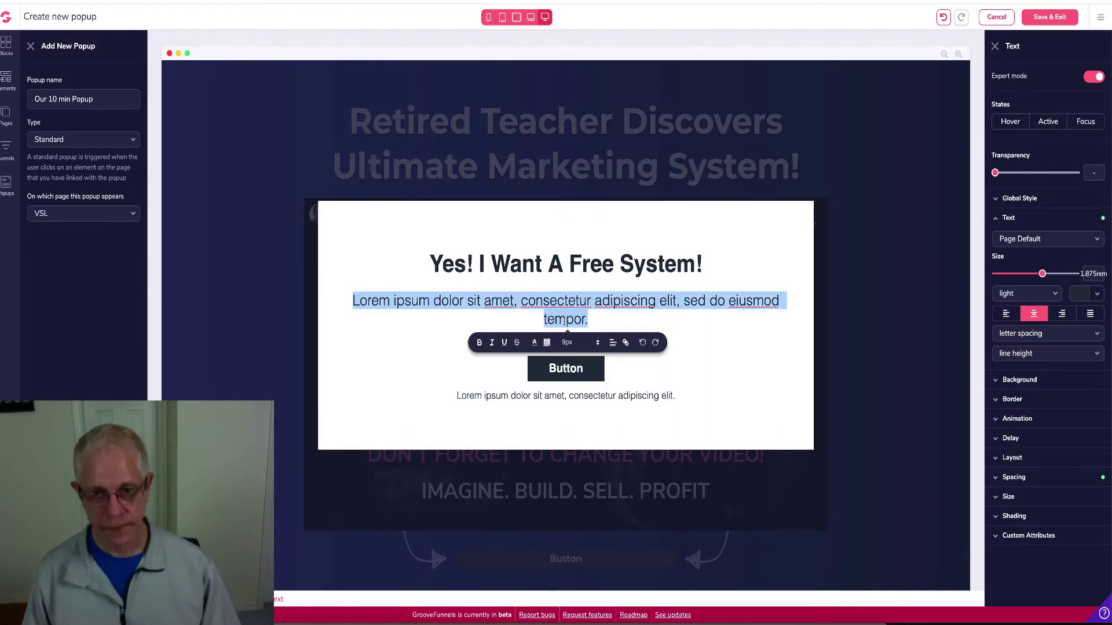
{"action": "type", "text": "You"}
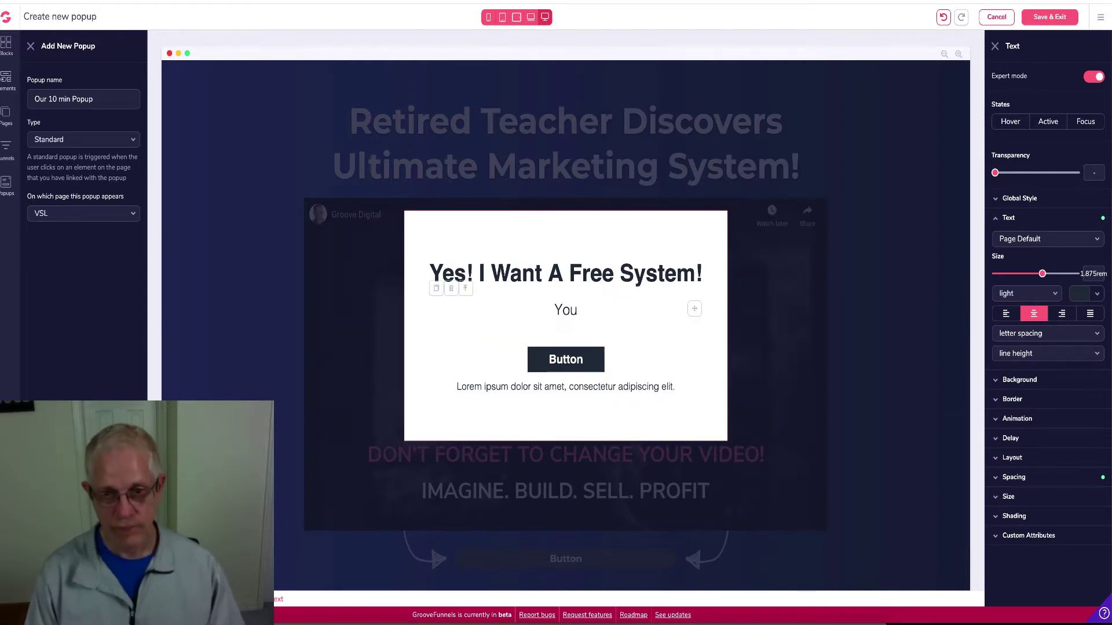
{"action": "type", "text": "r Best "}
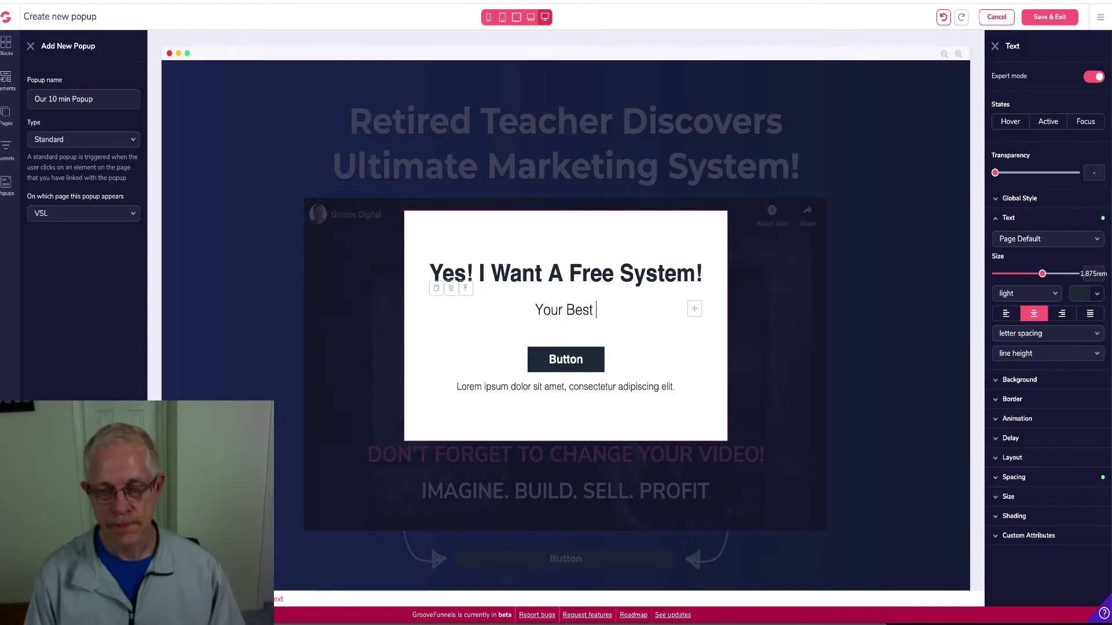
{"action": "type", "text": "Email"}
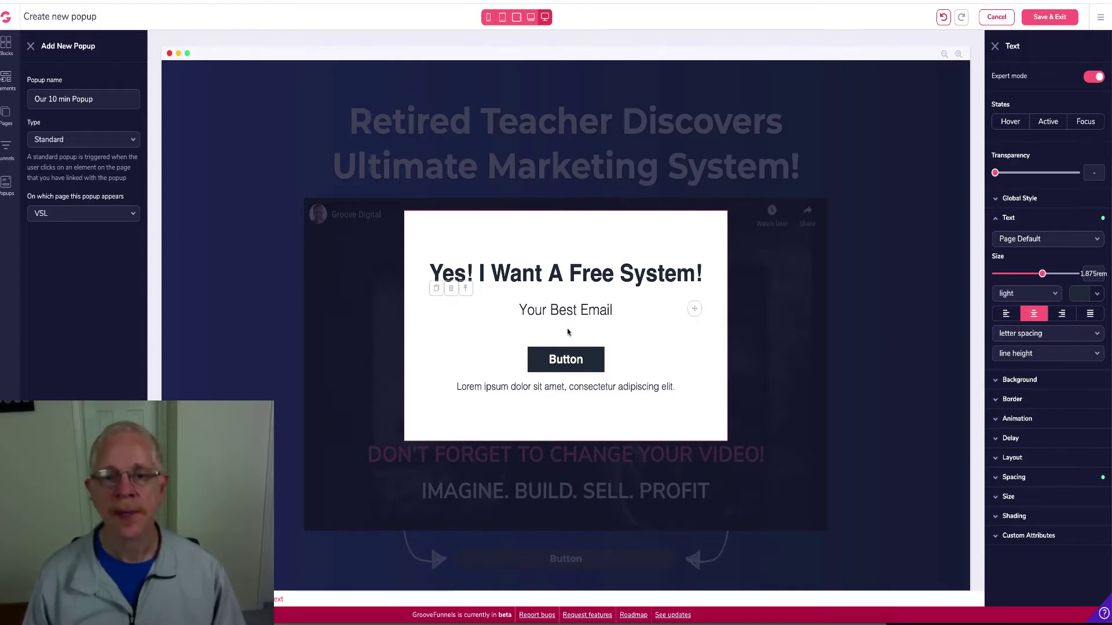
Delete the popup's placeholder button and the small lorem ipsum line
{"action": "left_click", "coordinate": [573, 362]}
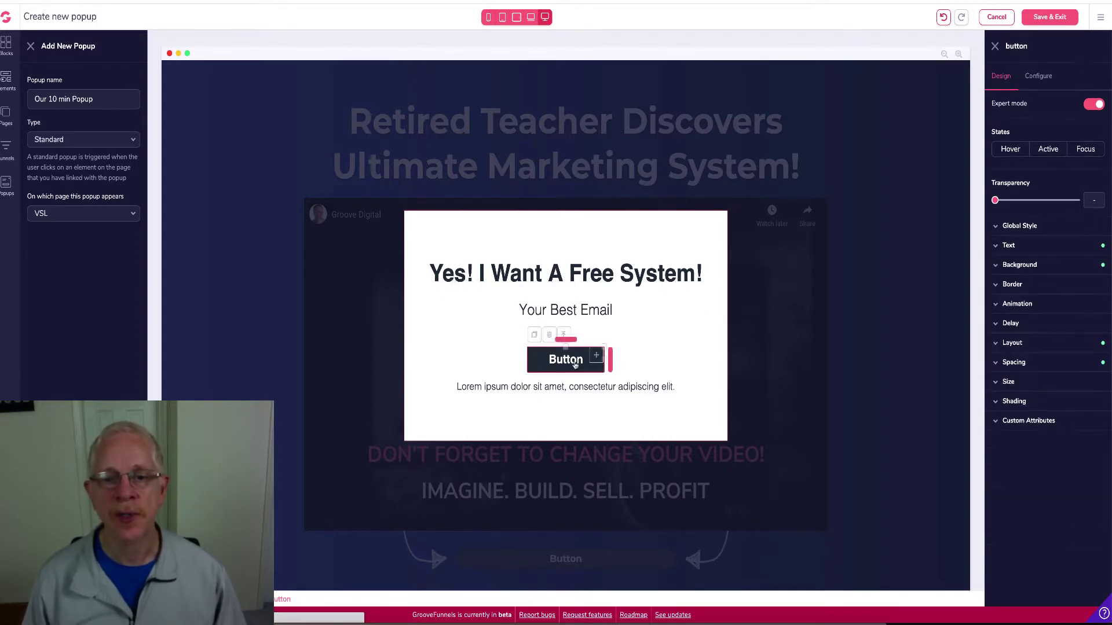
{"action": "left_click", "coordinate": [550, 336]}
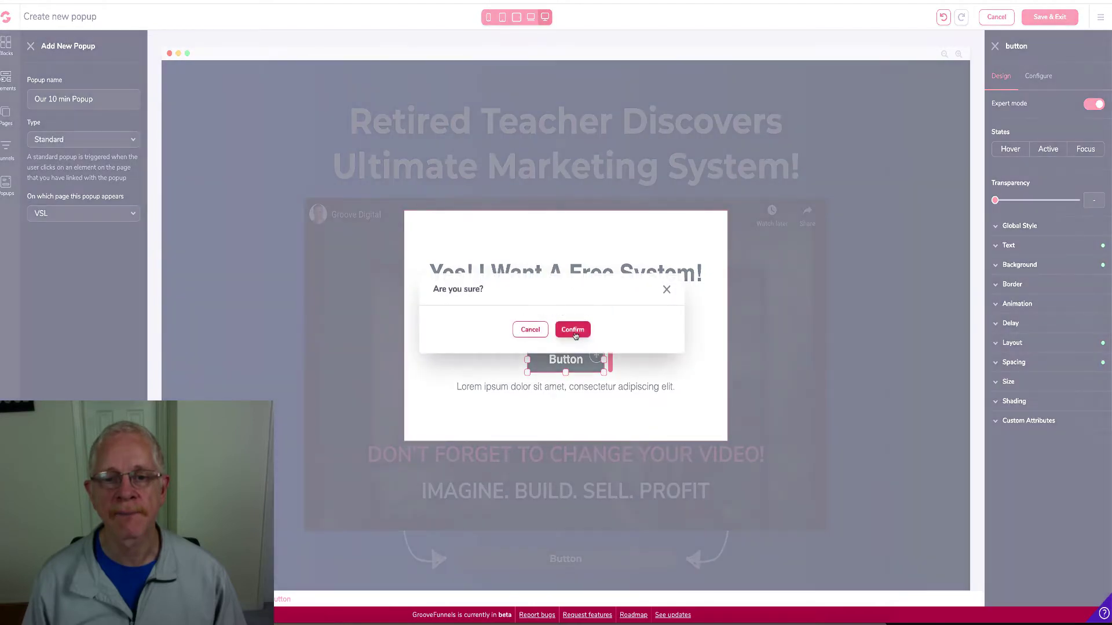
{"action": "left_click", "coordinate": [574, 330]}
{"action": "left_click", "coordinate": [563, 363]}
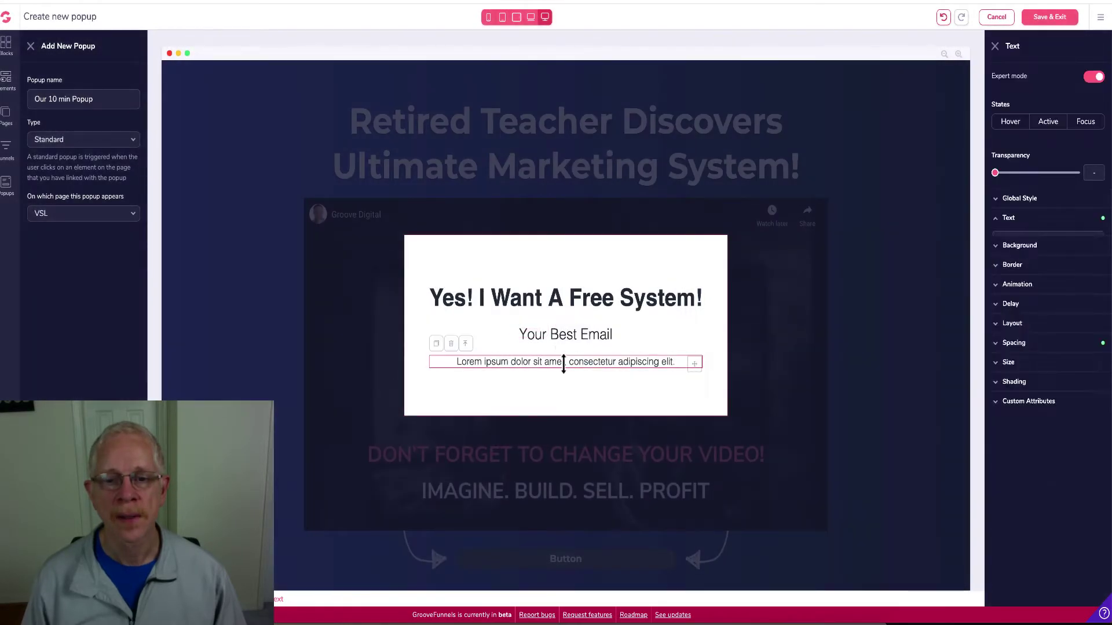
{"action": "left_click", "coordinate": [452, 345]}
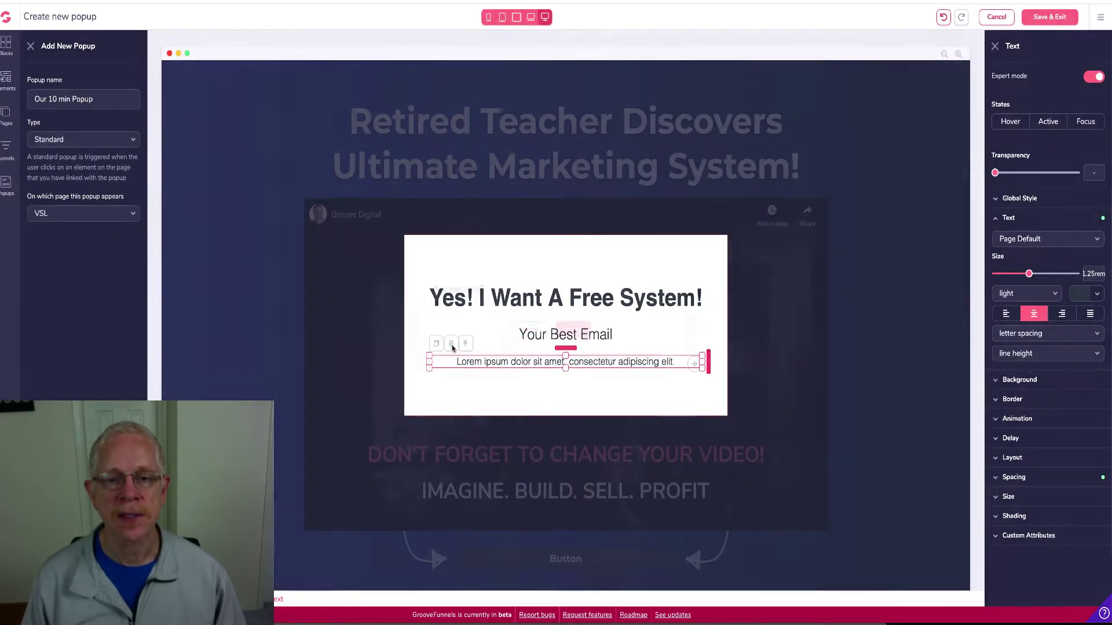
{"action": "left_click", "coordinate": [572, 329]}
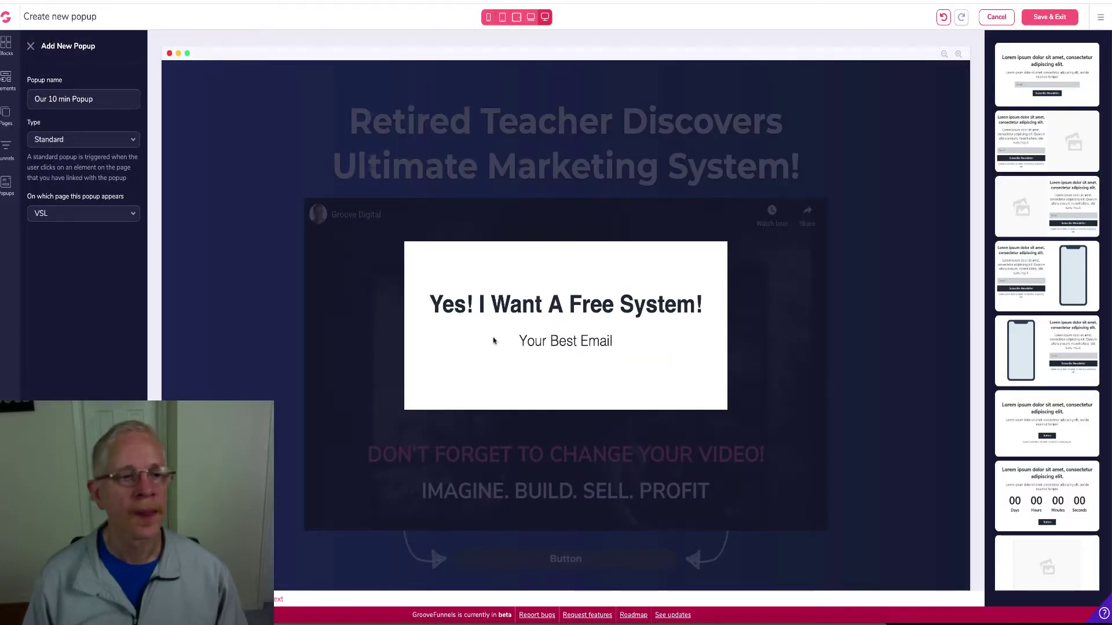
Add a Code Embed element to the popup below the 'Your Best Email' line
{"action": "left_click", "coordinate": [3, 89]}
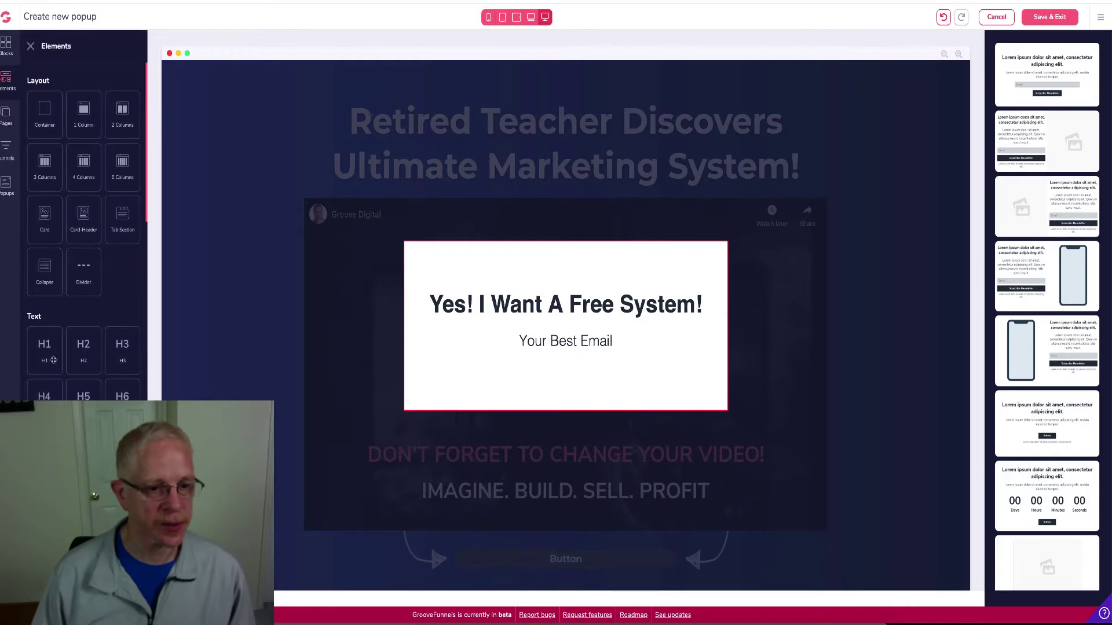
{"action": "scroll", "coordinate": [54, 360], "scroll_direction": "down", "scroll_amount": 6}
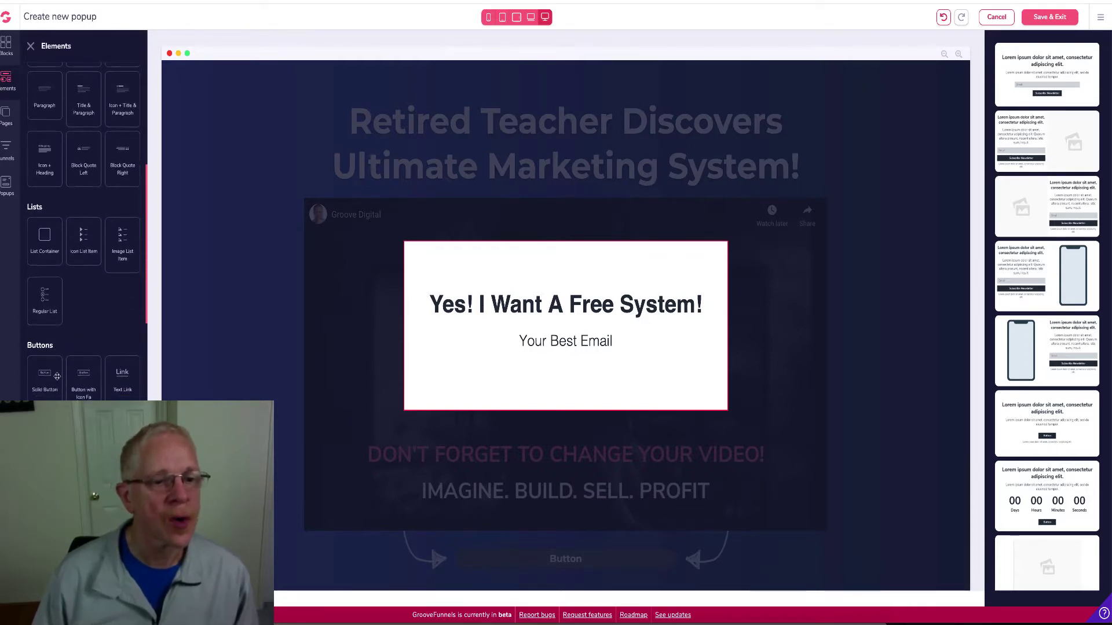
{"action": "scroll", "coordinate": [57, 376], "scroll_direction": "down", "scroll_amount": 5}
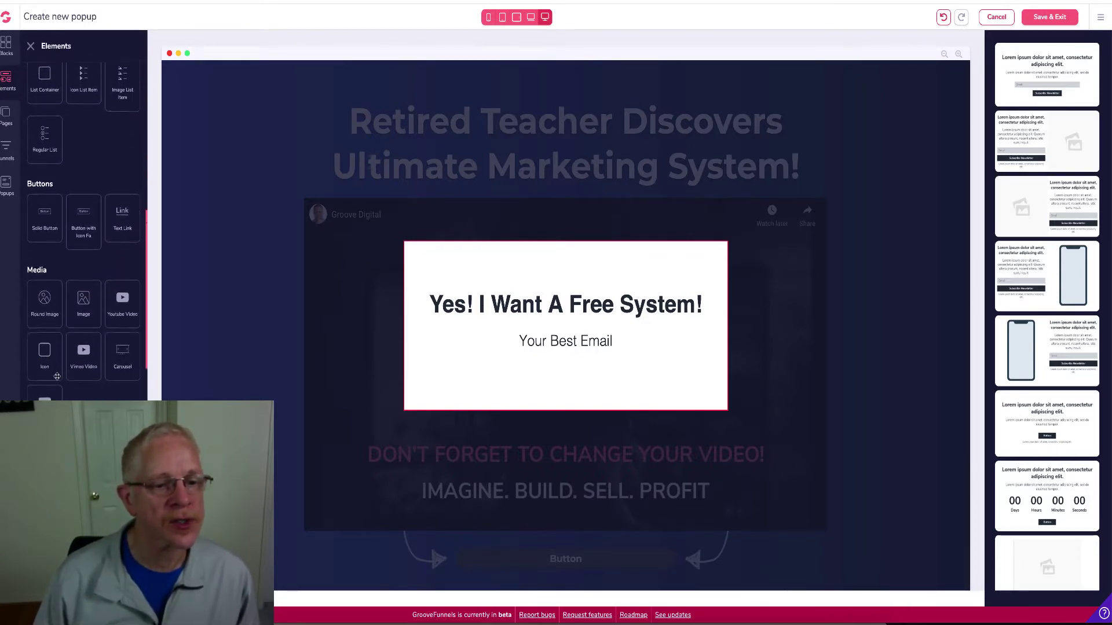
{"action": "scroll", "coordinate": [57, 376], "scroll_direction": "down", "scroll_amount": 5}
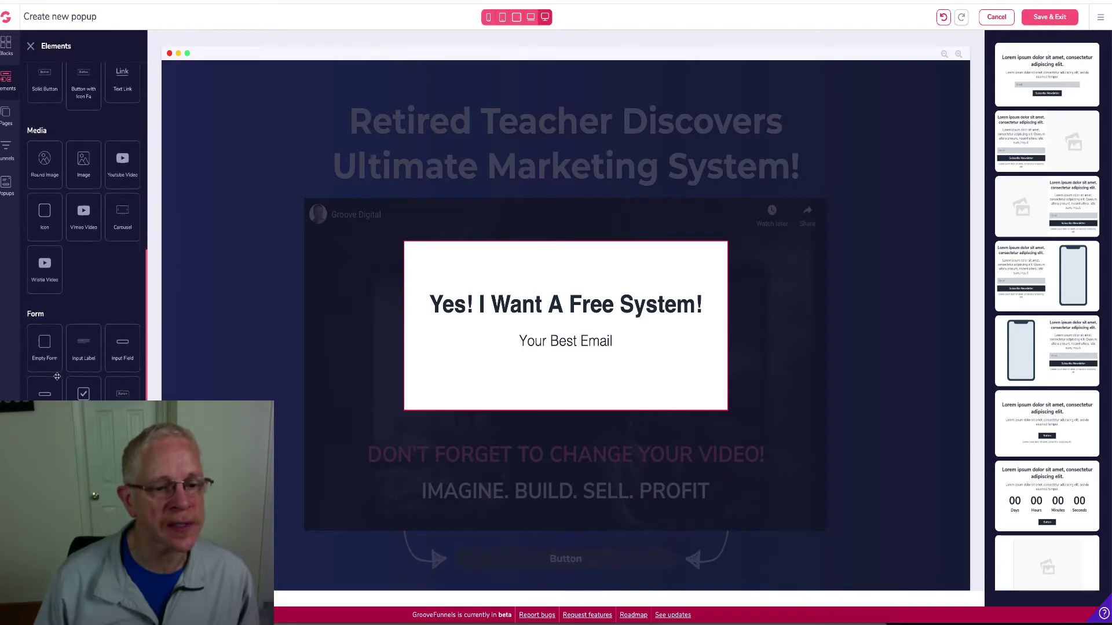
{"action": "scroll", "coordinate": [56, 377], "scroll_direction": "down", "scroll_amount": 4}
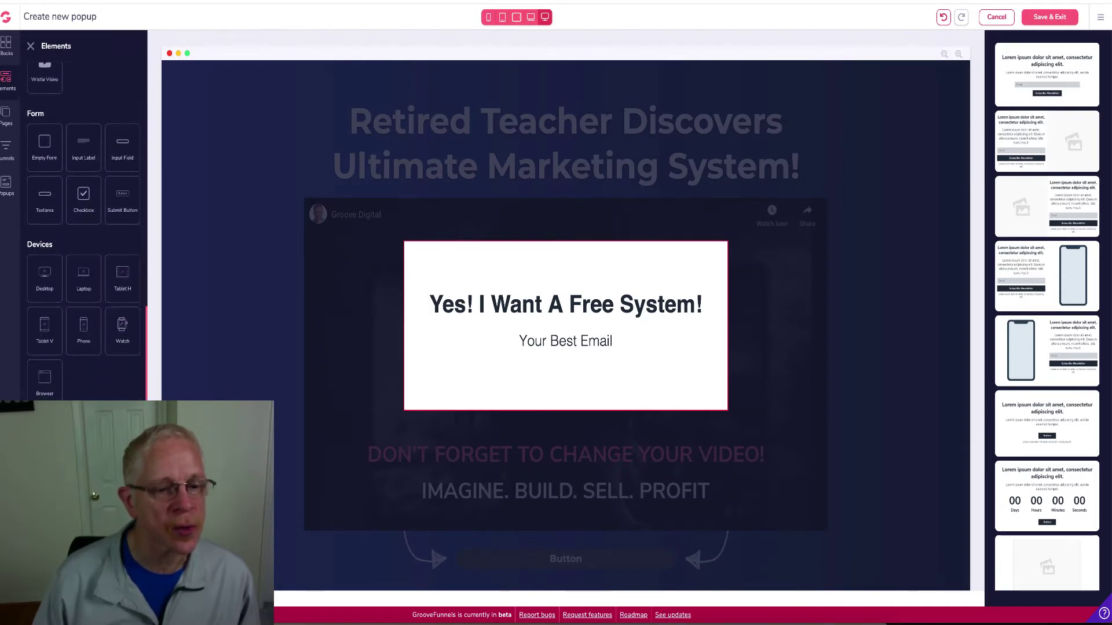
{"action": "left_click_drag", "start_coordinate": [44, 466], "coordinate": [584, 373]}
{"action": "double_click", "coordinate": [584, 373]}
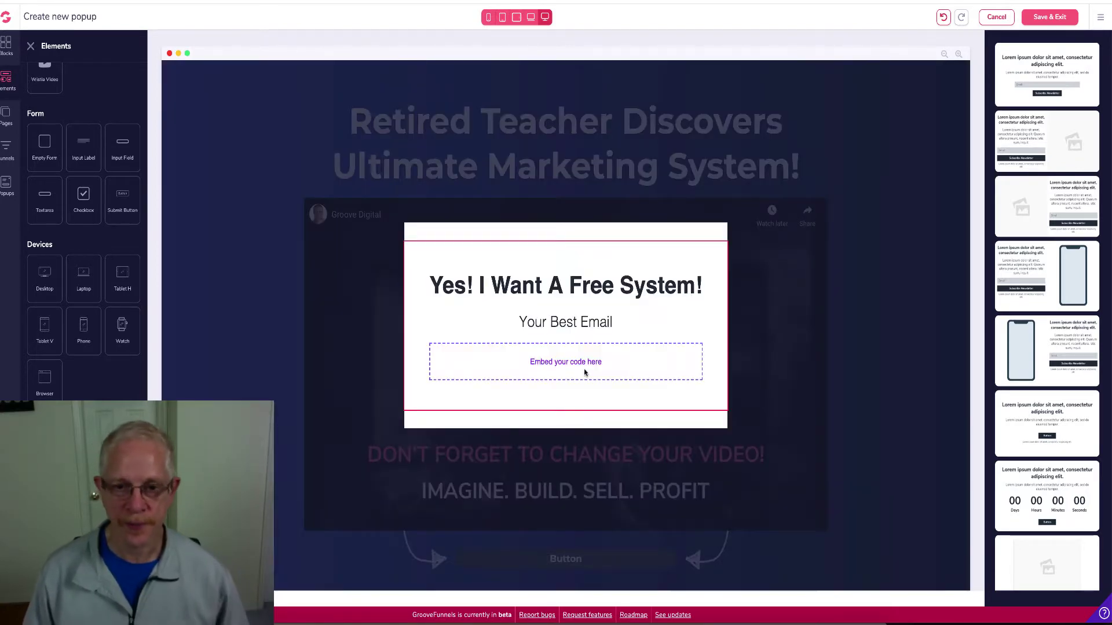
{"action": "left_click", "coordinate": [594, 368]}
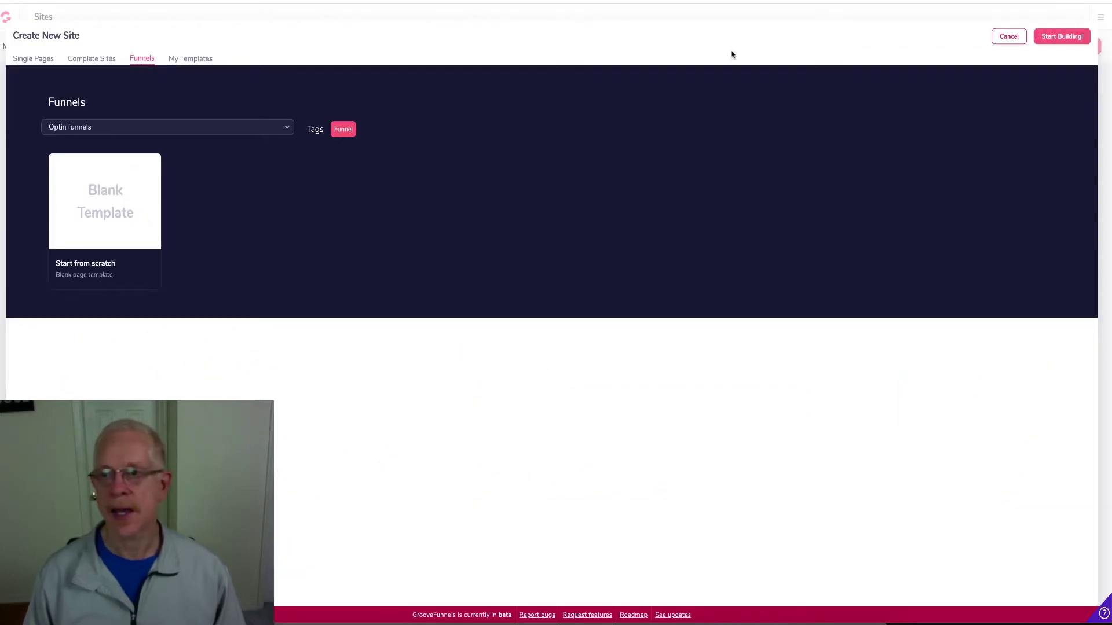
Cancel Create New Site and switch to the GrooveMail dashboard
{"action": "left_click", "coordinate": [1008, 37]}
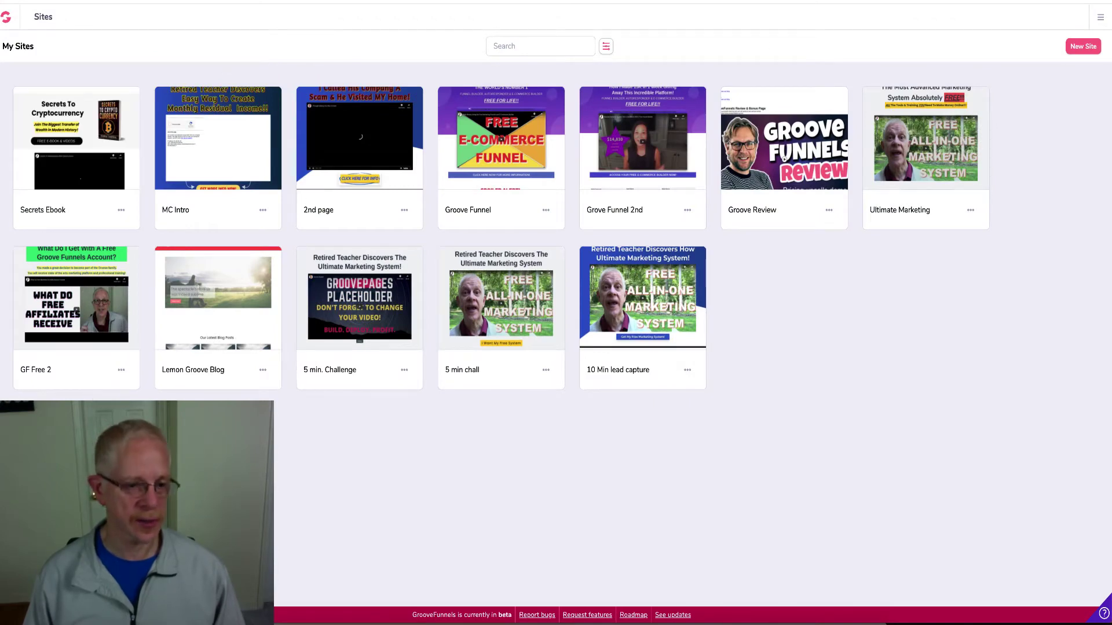
{"action": "mouse_move", "coordinate": [5, 348]}
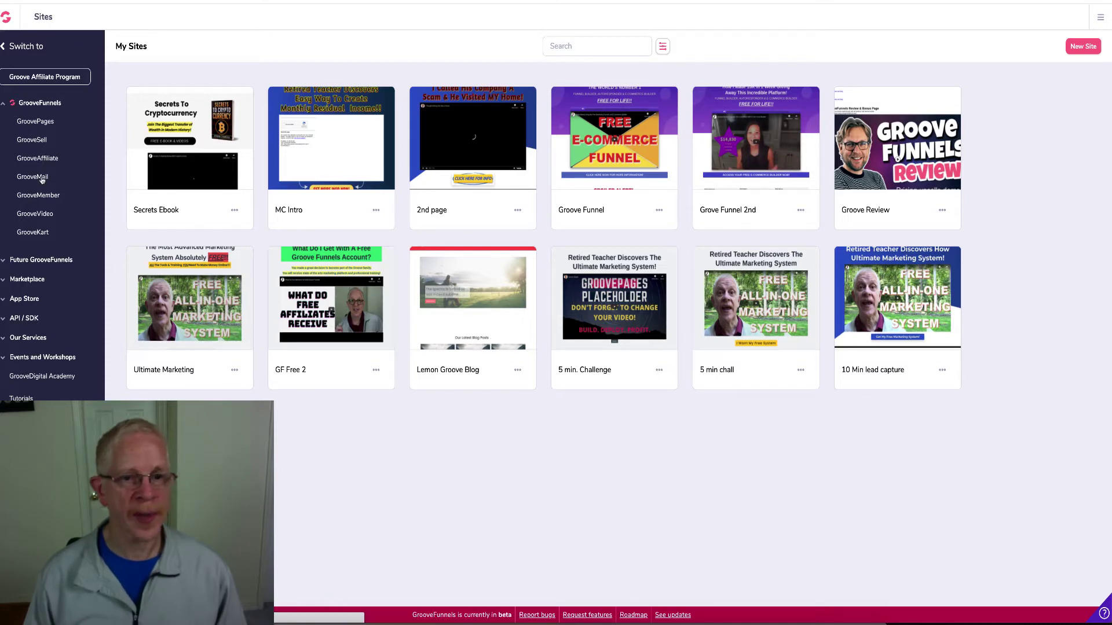
{"action": "left_click", "coordinate": [41, 178]}
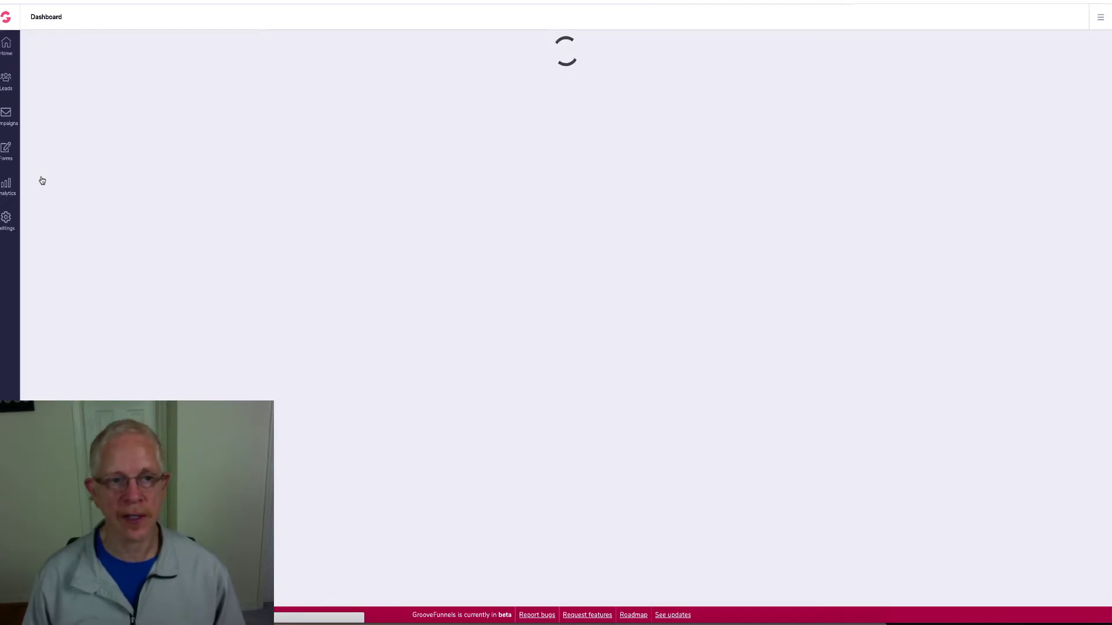
In GrooveMail's Forms list, view the 10 Min form's embed code, then close it
{"action": "left_click", "coordinate": [7, 150]}
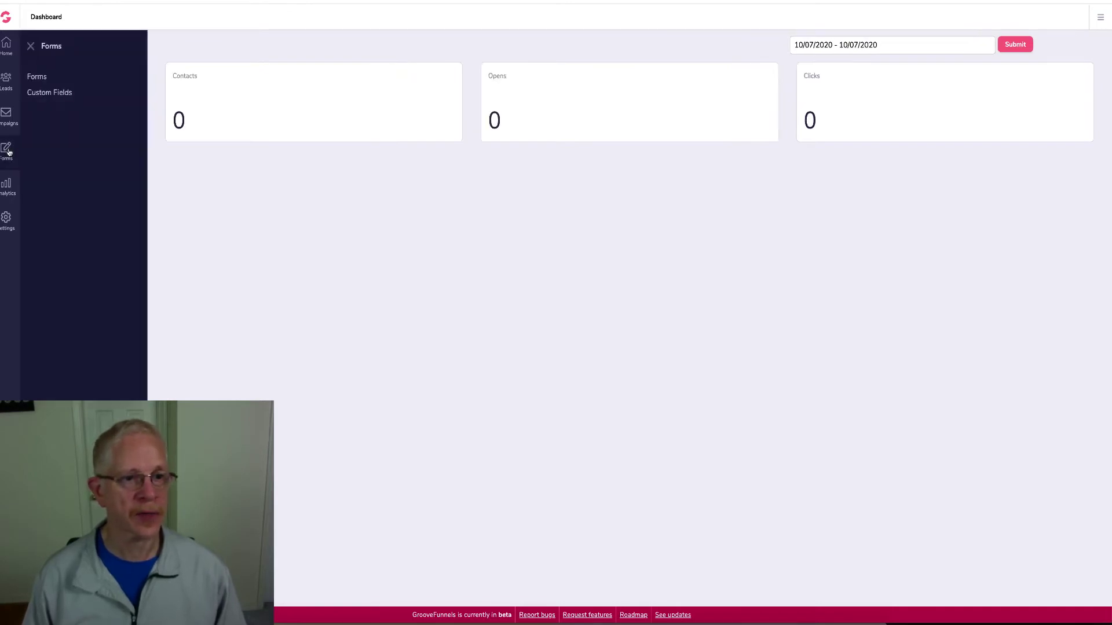
{"action": "left_click", "coordinate": [42, 78]}
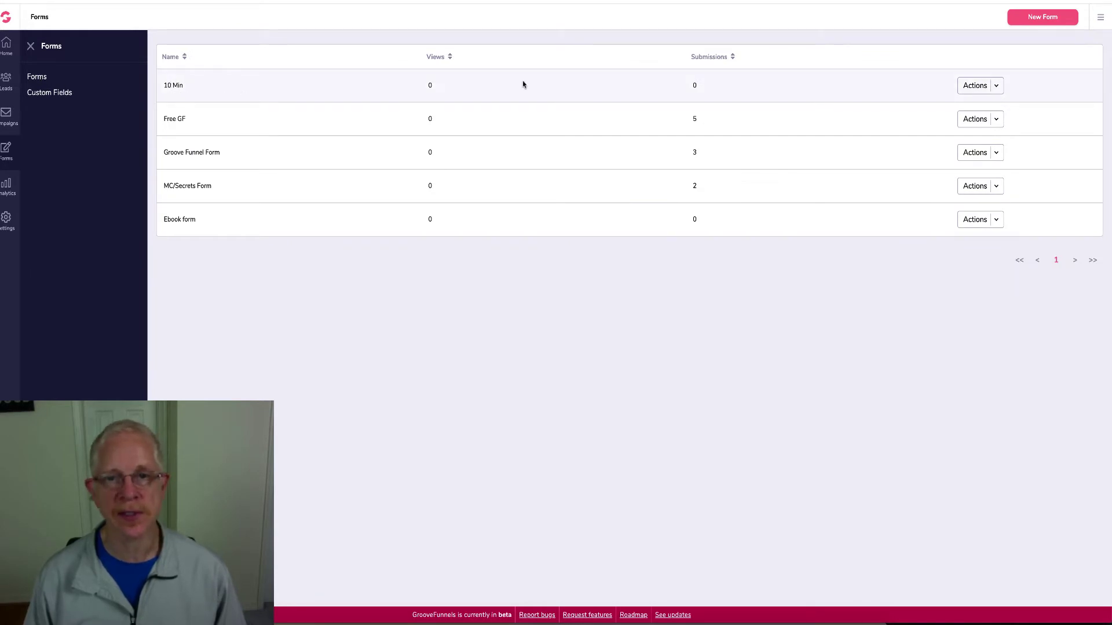
{"action": "left_click", "coordinate": [995, 87]}
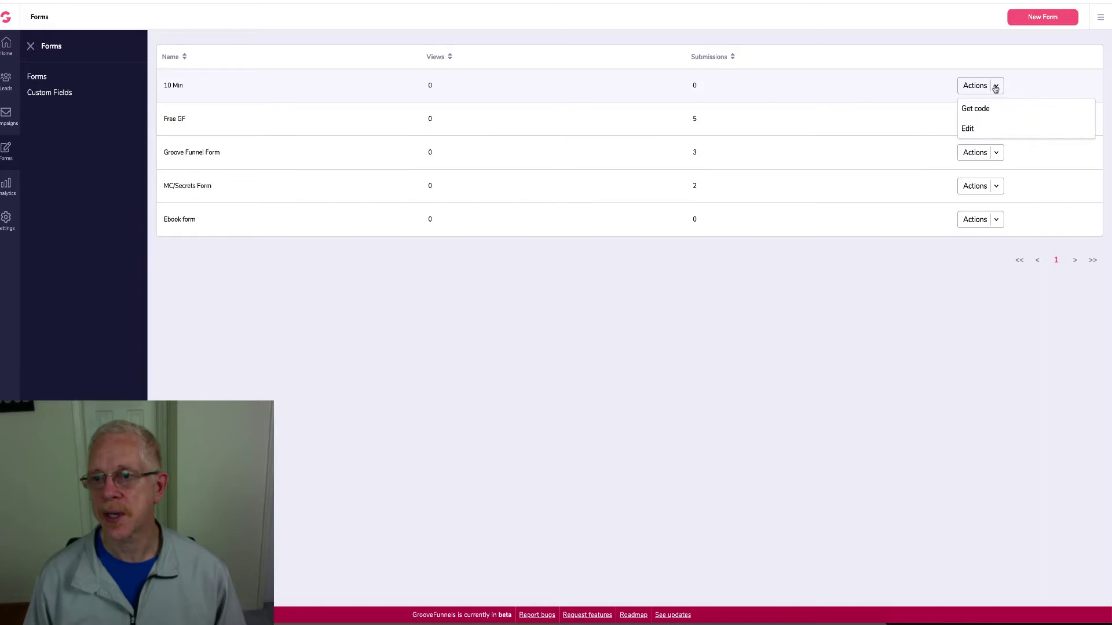
{"action": "left_click", "coordinate": [983, 113]}
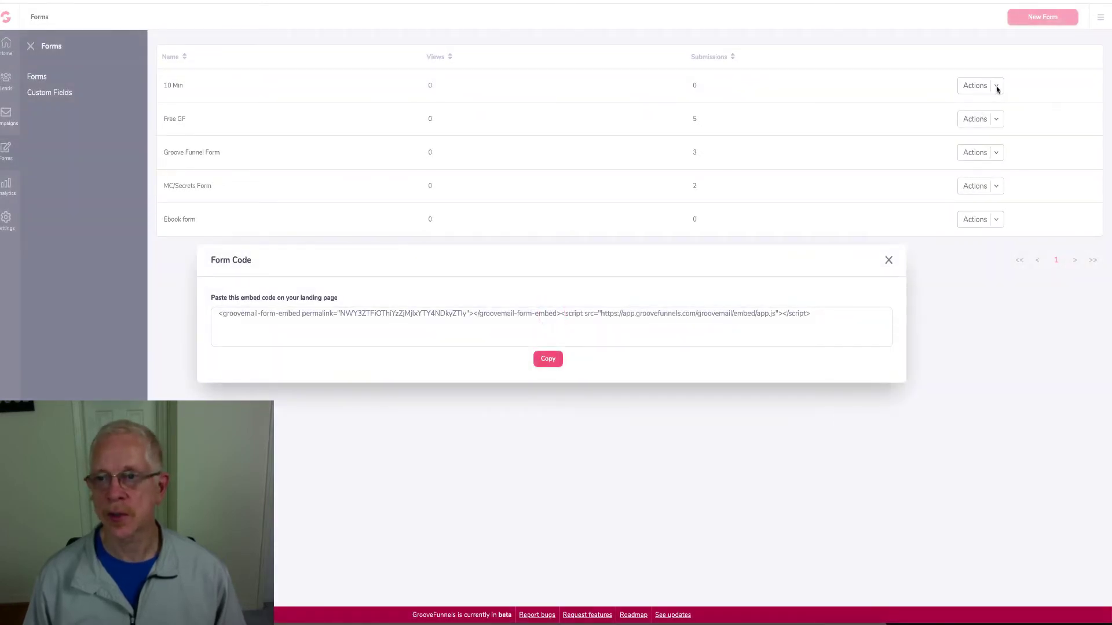
{"action": "left_click", "coordinate": [889, 259]}
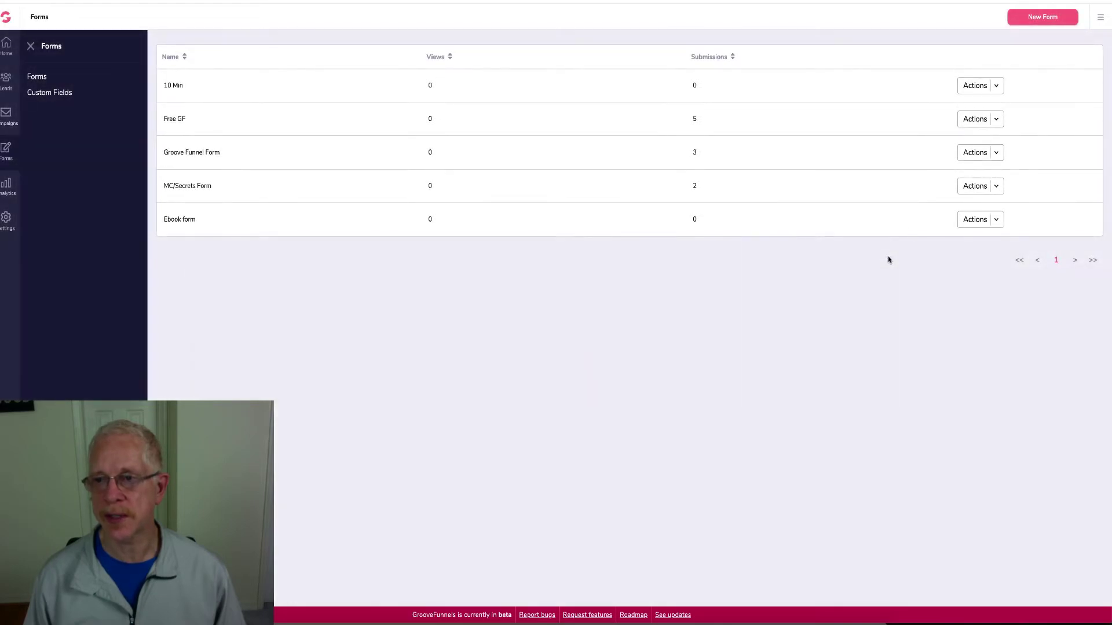
Open the 10 Min form in the form editor, keeping its name
{"action": "left_click", "coordinate": [997, 86]}
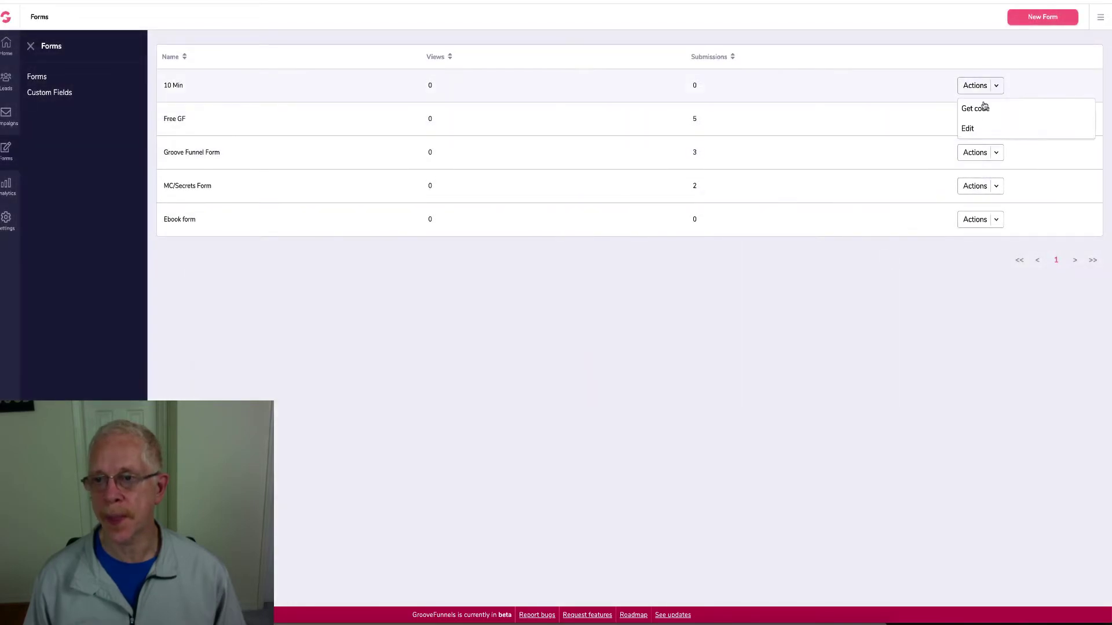
{"action": "left_click", "coordinate": [968, 129]}
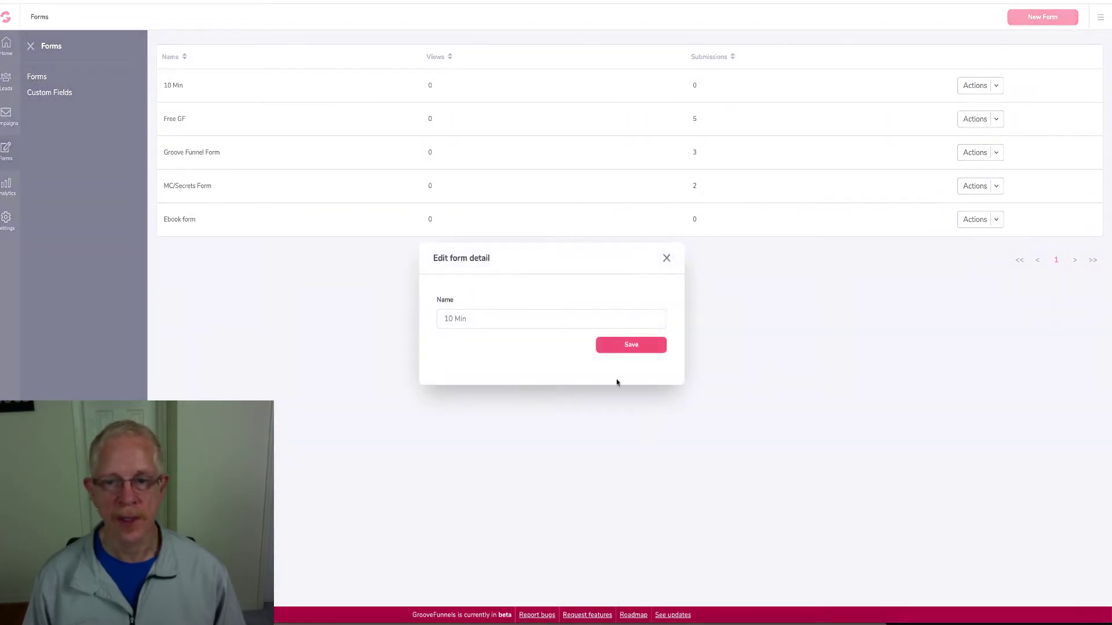
{"action": "left_click", "coordinate": [627, 346]}
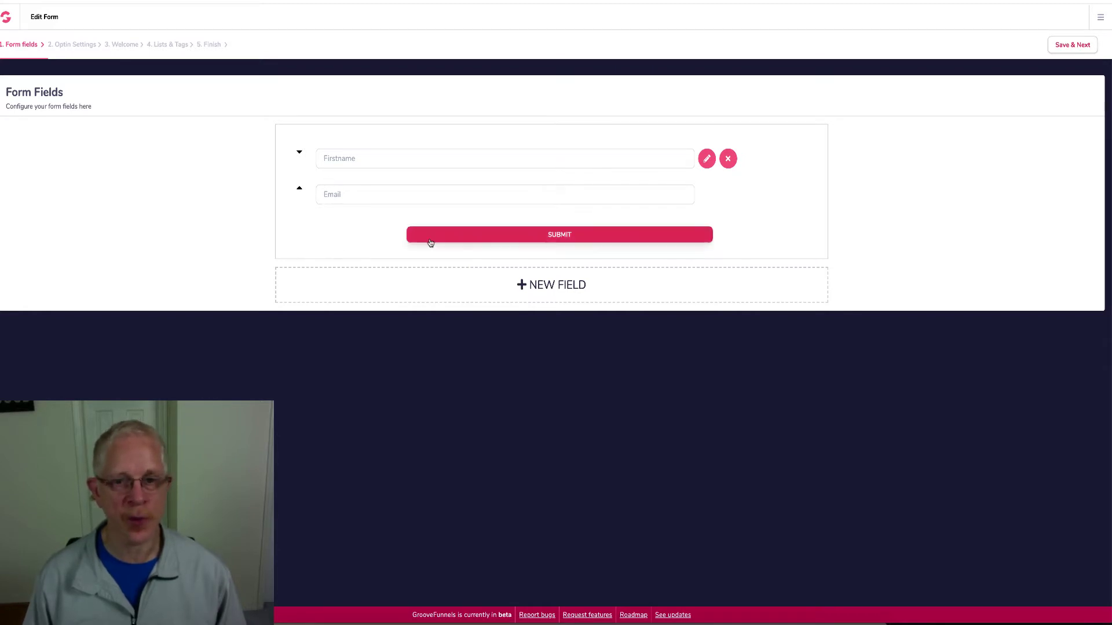
Review the 10 Min form's Optin Settings, Welcome and Lists & Tags steps
{"action": "left_click", "coordinate": [80, 46]}
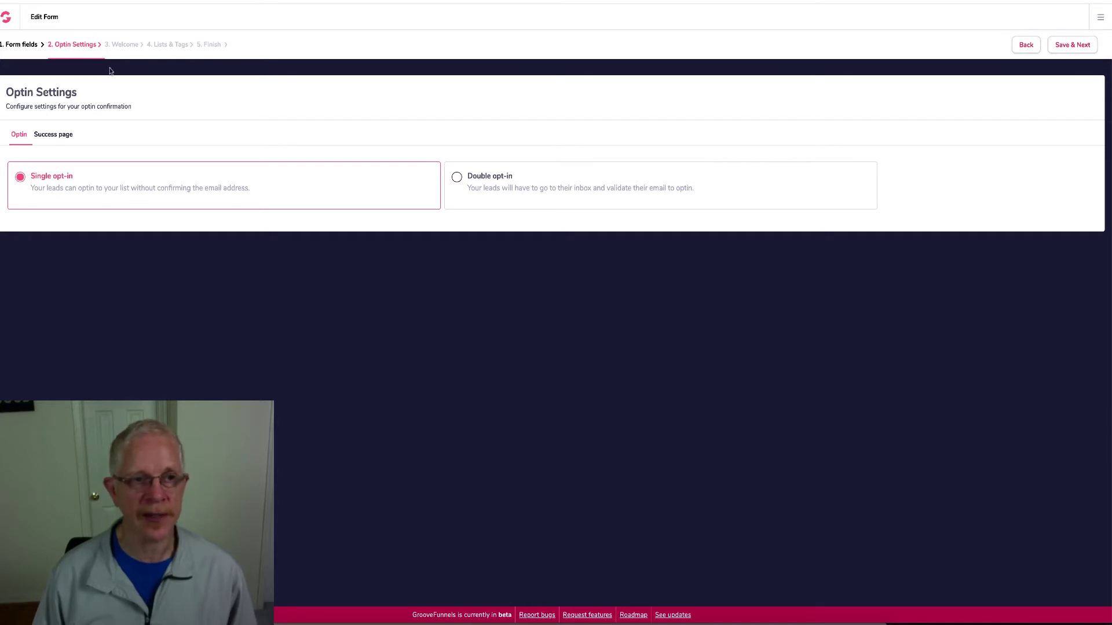
{"action": "left_click", "coordinate": [131, 45]}
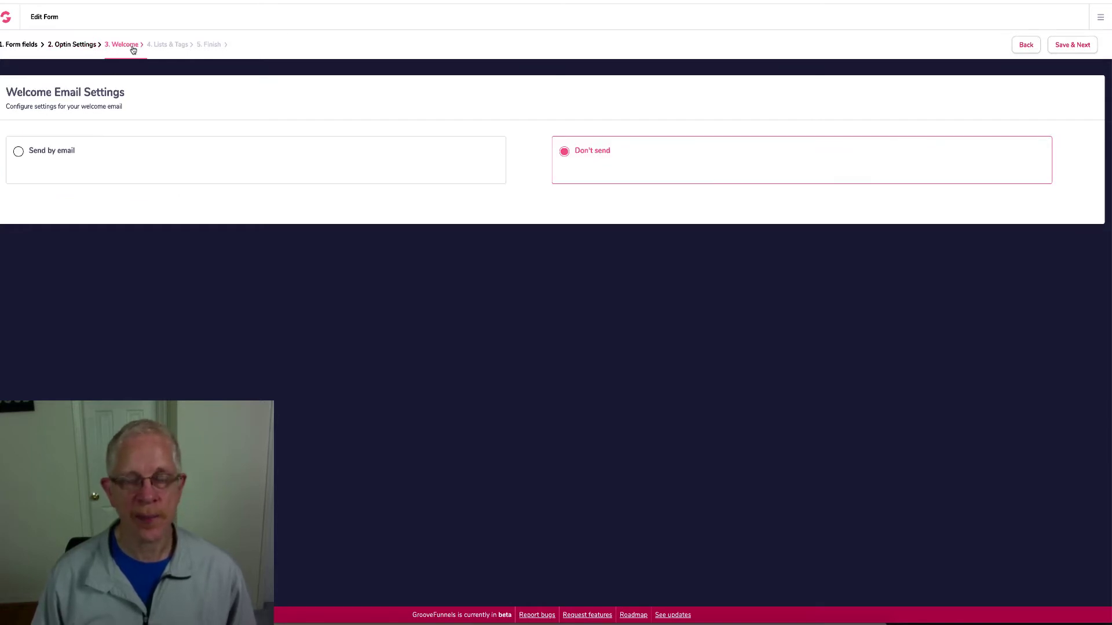
{"action": "left_click", "coordinate": [172, 45]}
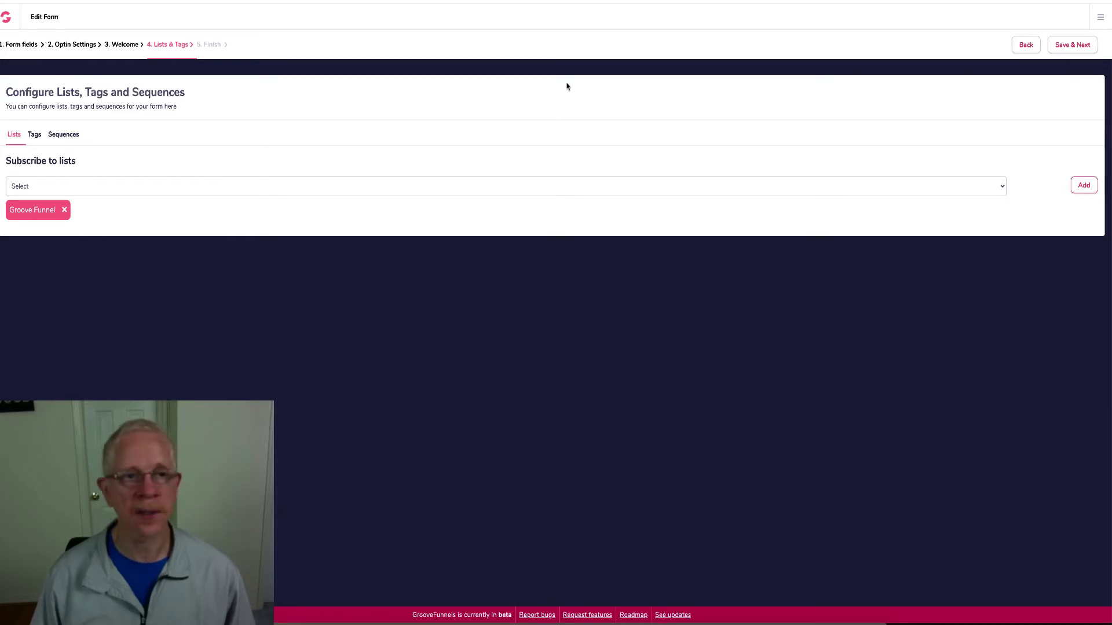
{"action": "left_click", "coordinate": [27, 47]}
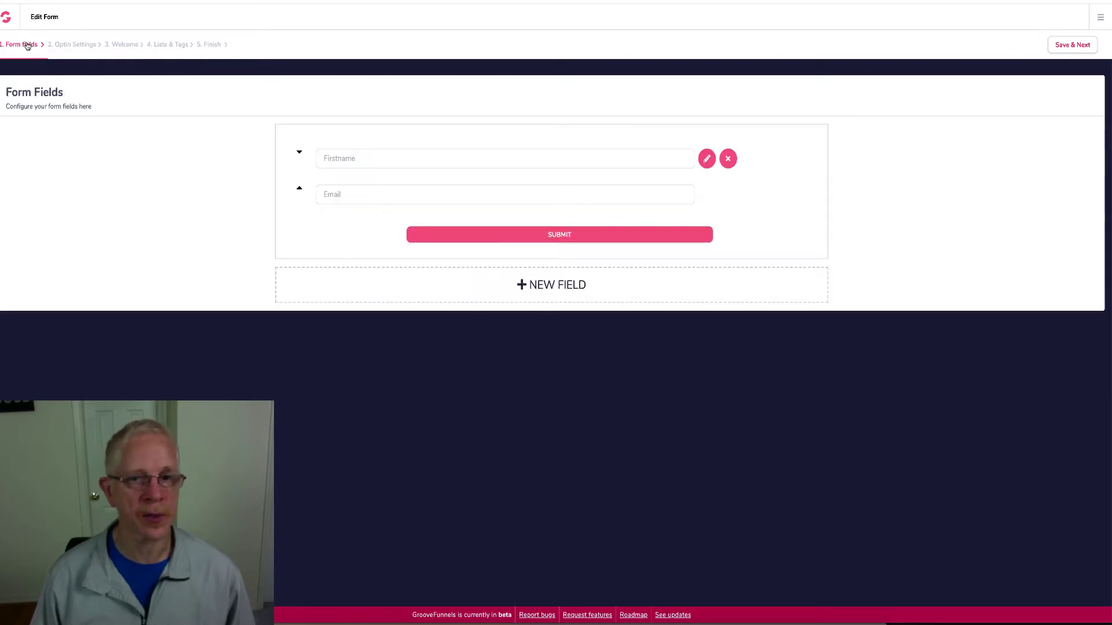
Save each wizard step of the 10 Min form through to Finish
{"action": "left_click", "coordinate": [1060, 52]}
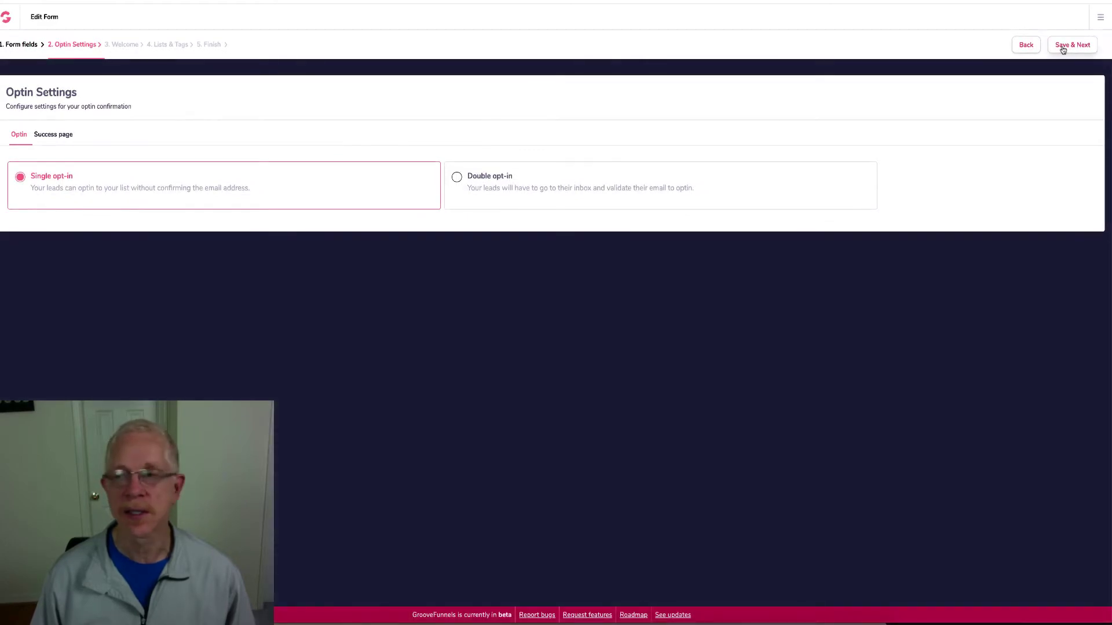
{"action": "left_click", "coordinate": [1063, 50]}
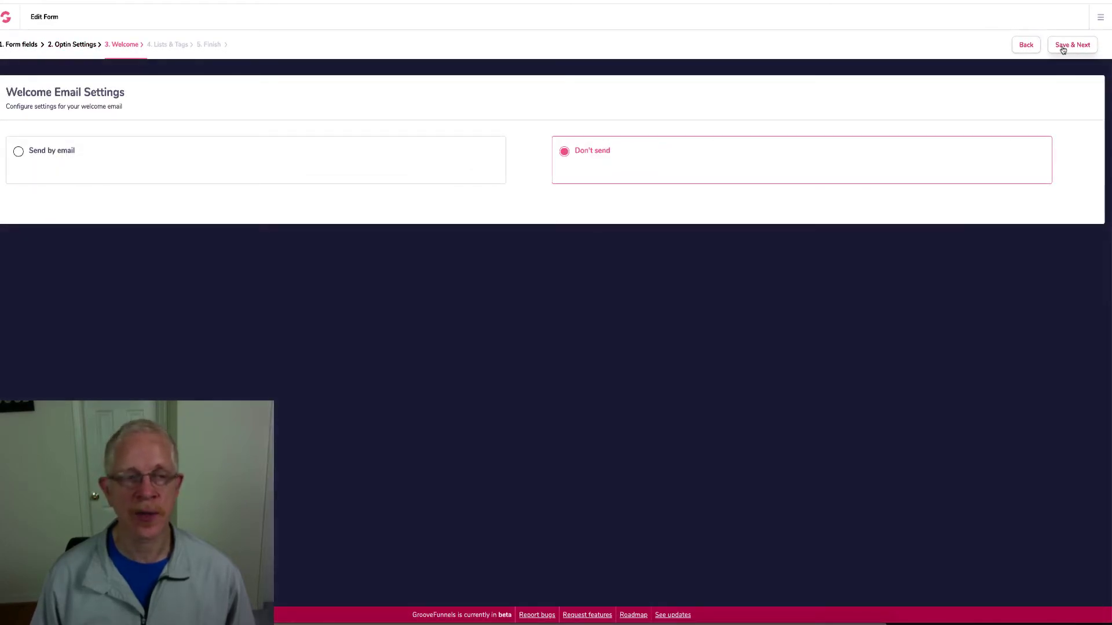
{"action": "left_click", "coordinate": [1063, 50]}
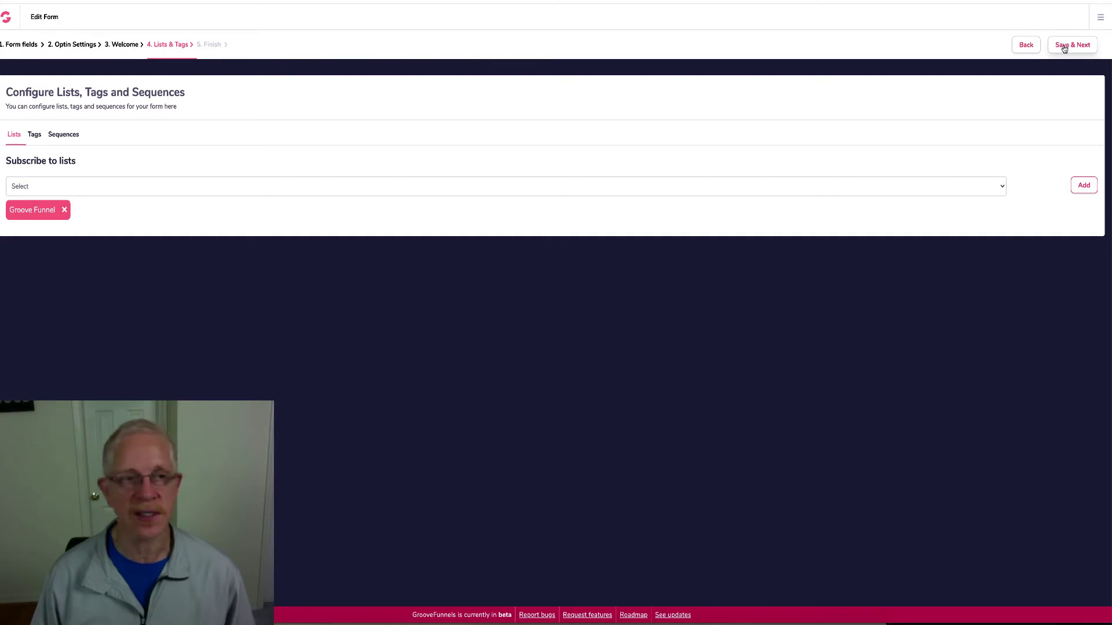
{"action": "left_click", "coordinate": [1064, 50]}
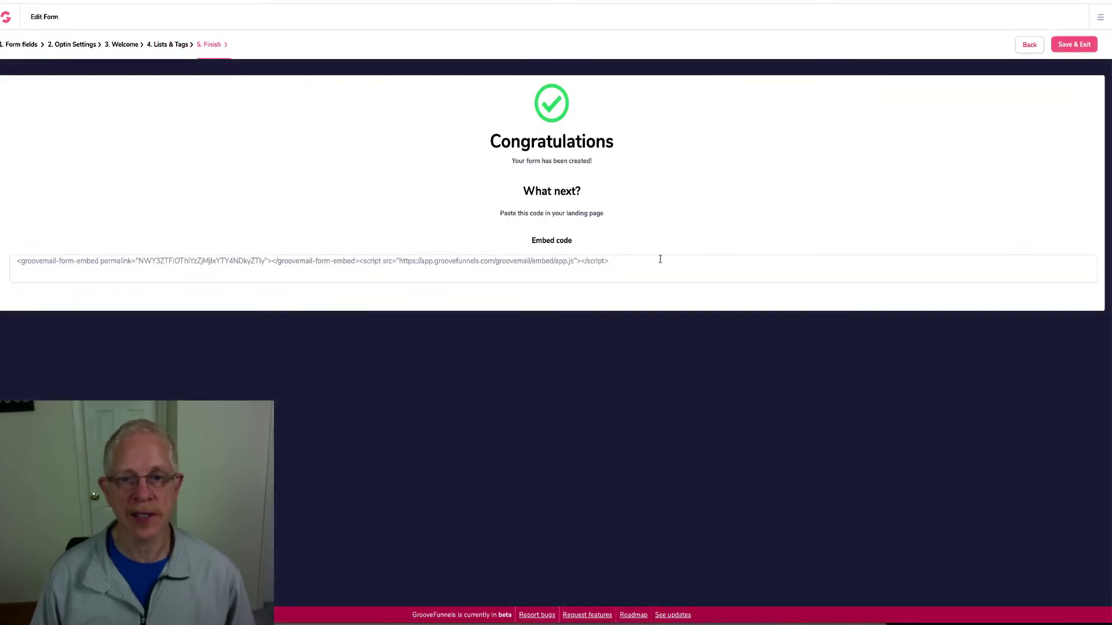
Copy the 10 Min form's embed code and return to the GroovePages popup editor tab
{"action": "left_click_drag", "start_coordinate": [613, 261], "coordinate": [12, 260]}
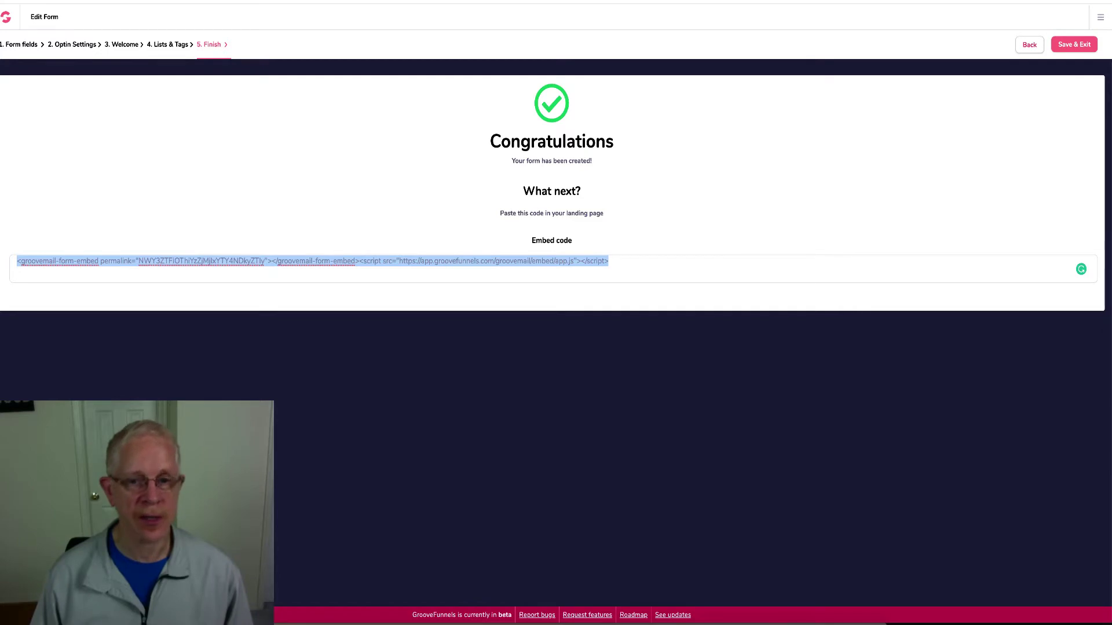
{"action": "key", "text": "ctrl+Tab"}
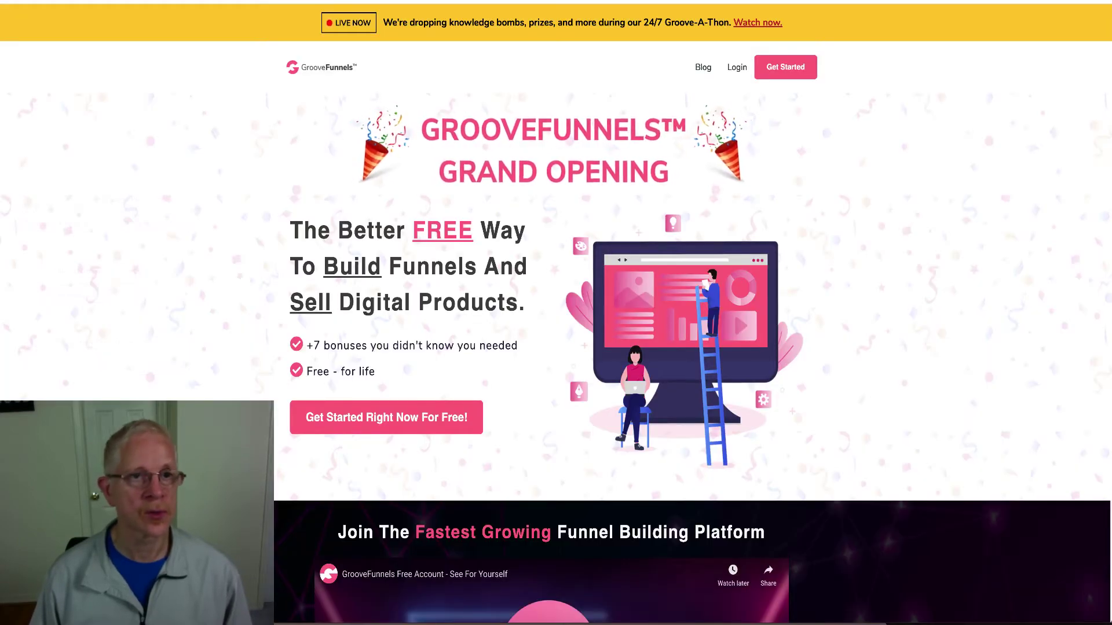
{"action": "key", "text": "ctrl+shift+Tab"}
{"action": "key", "text": "ctrl+Tab"}
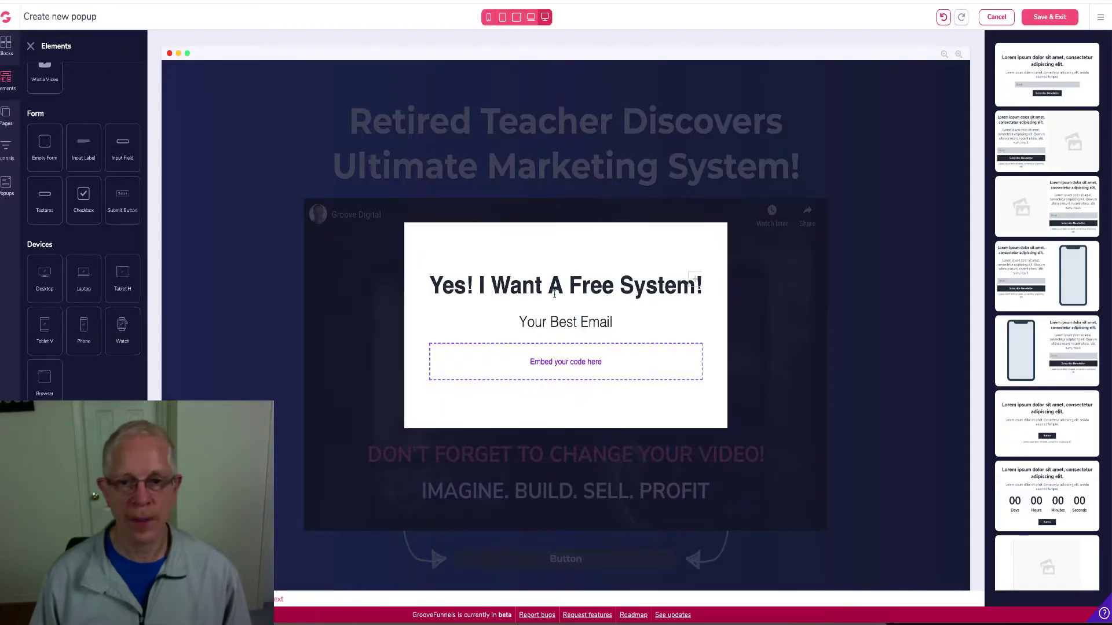
Paste the GrooveMail form embed code into the popup's embed block and save it
{"action": "left_click", "coordinate": [563, 367]}
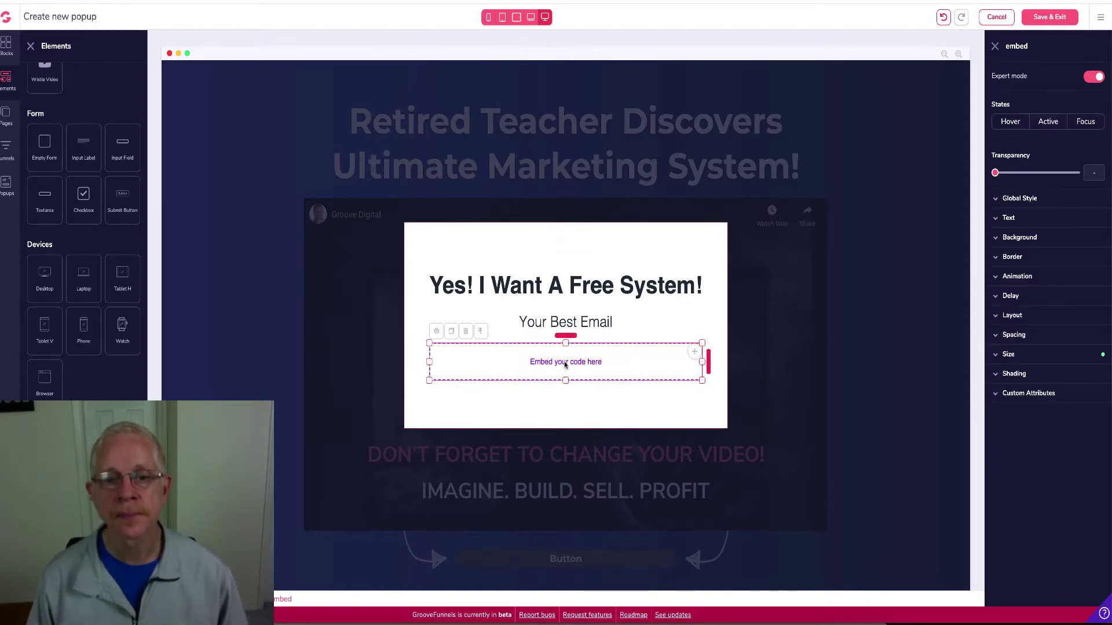
{"action": "left_click", "coordinate": [437, 334]}
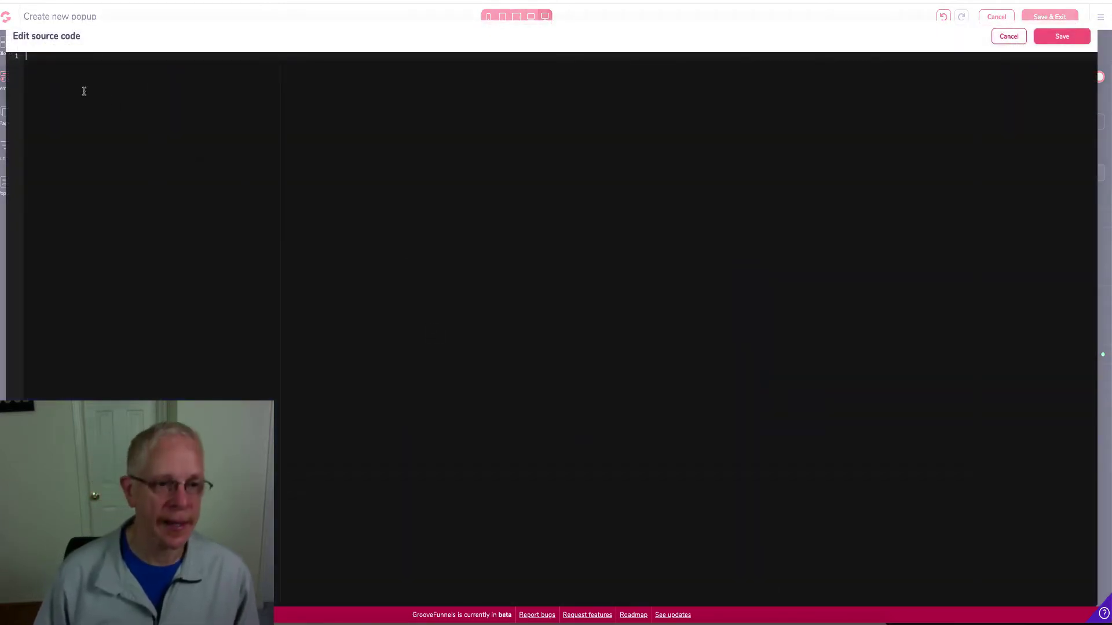
{"action": "key", "text": "ctrl+v"}
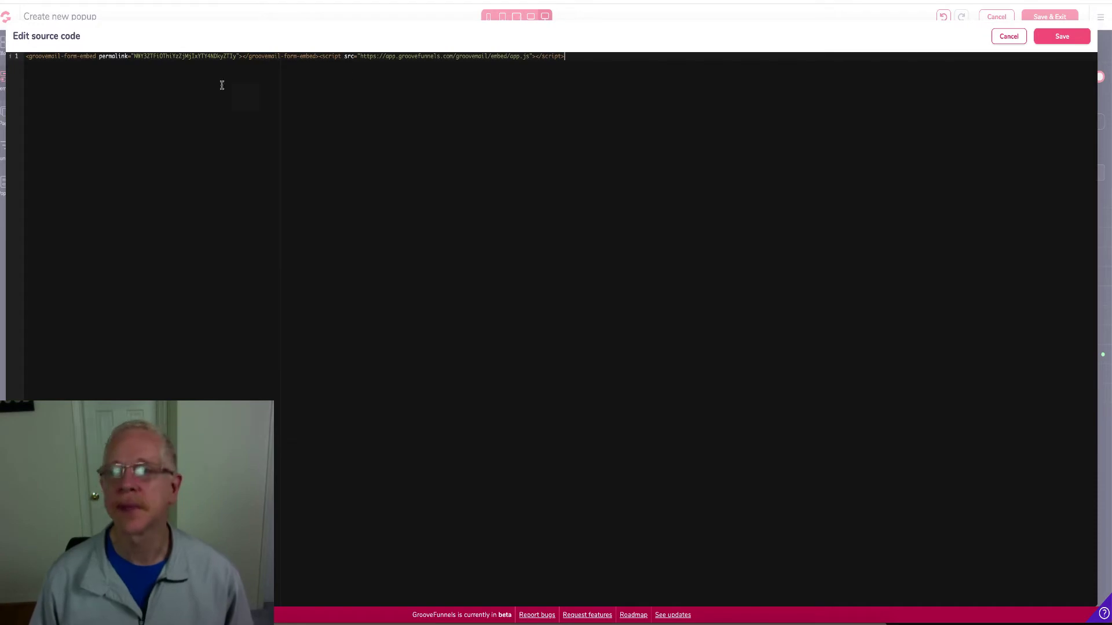
{"action": "left_click", "coordinate": [1063, 39]}
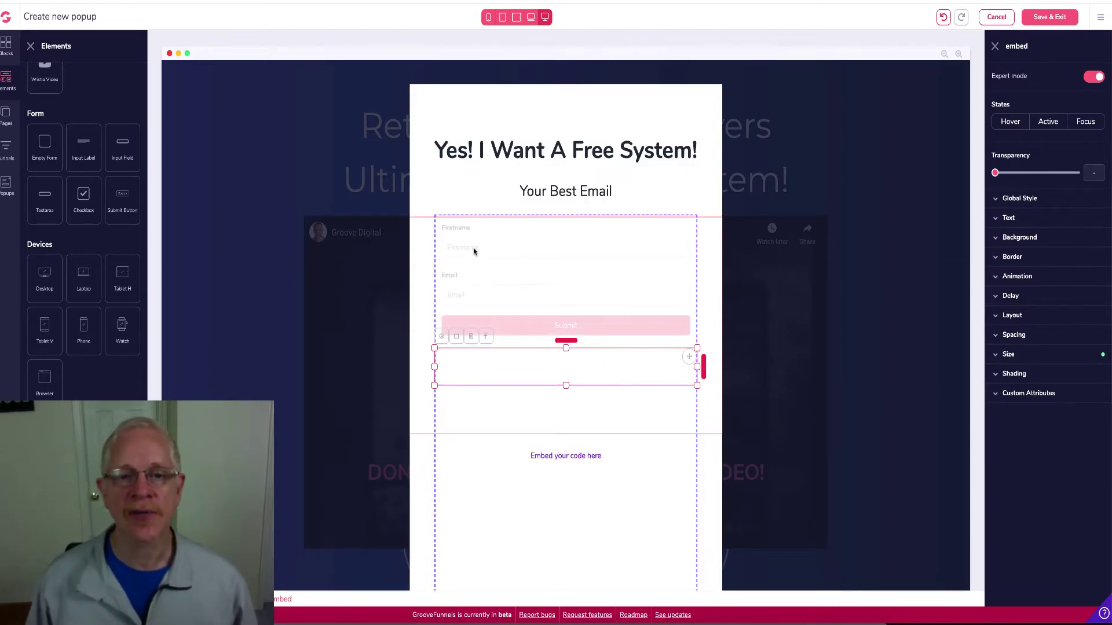
Shrink the form embed box's height, then save and exit the popup
{"action": "left_click", "coordinate": [540, 431]}
{"action": "scroll", "coordinate": [540, 431], "scroll_direction": "down", "scroll_amount": 3}
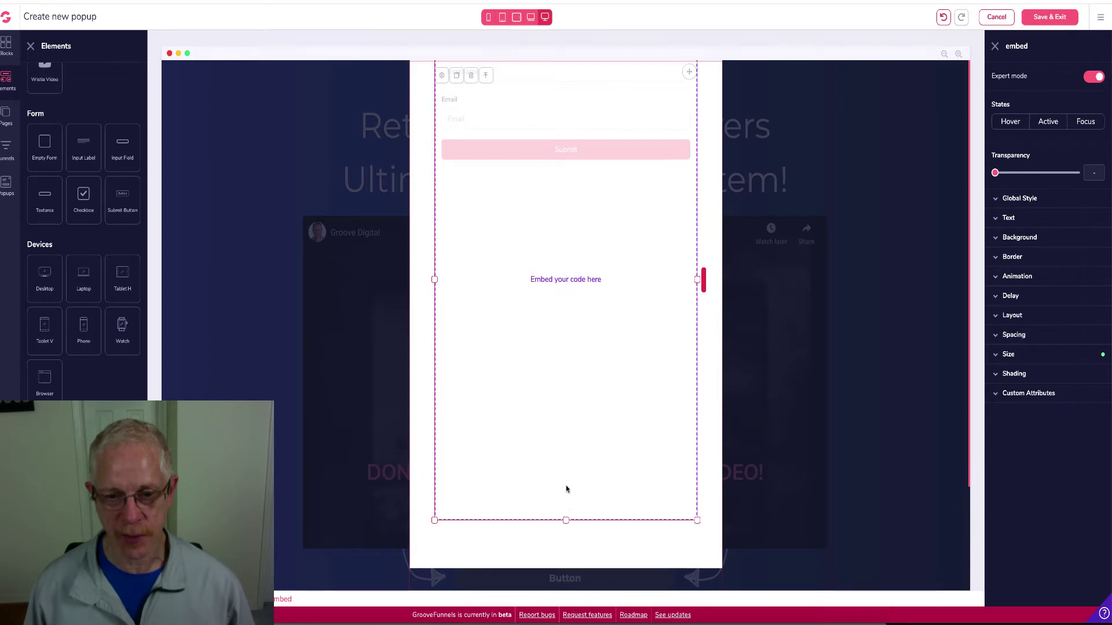
{"action": "scroll", "coordinate": [562, 425], "scroll_direction": "up", "scroll_amount": 1}
{"action": "left_click_drag", "start_coordinate": [562, 425], "coordinate": [563, 327]}
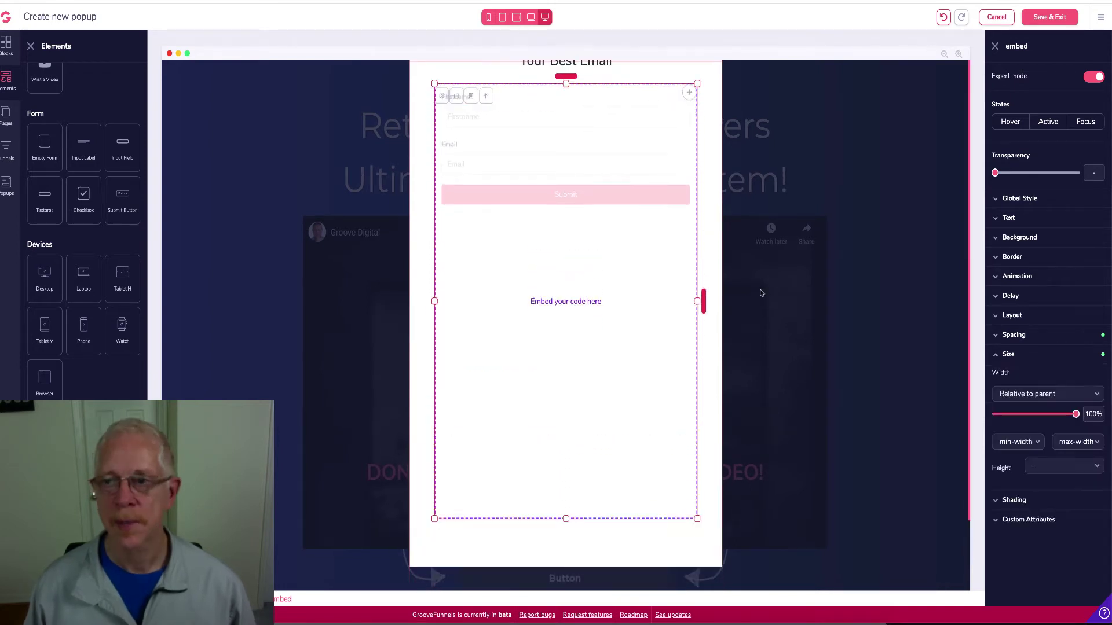
{"action": "left_click", "coordinate": [1049, 16]}
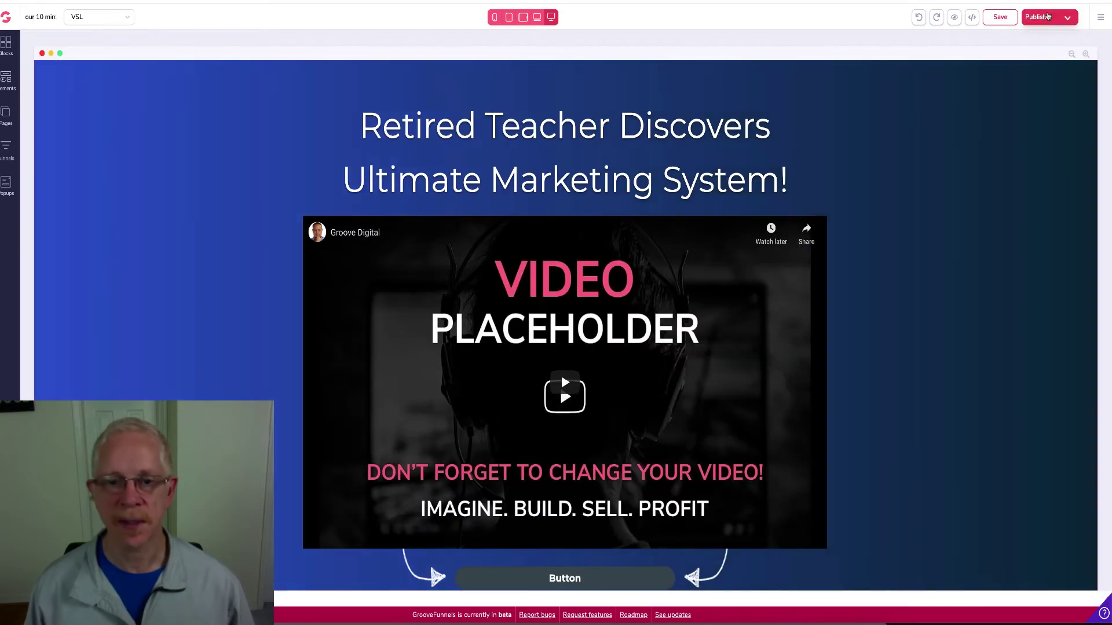
Set the button text under the video to the poppins font with wide letter spacing
{"action": "scroll", "coordinate": [936, 191], "scroll_direction": "down", "scroll_amount": 3}
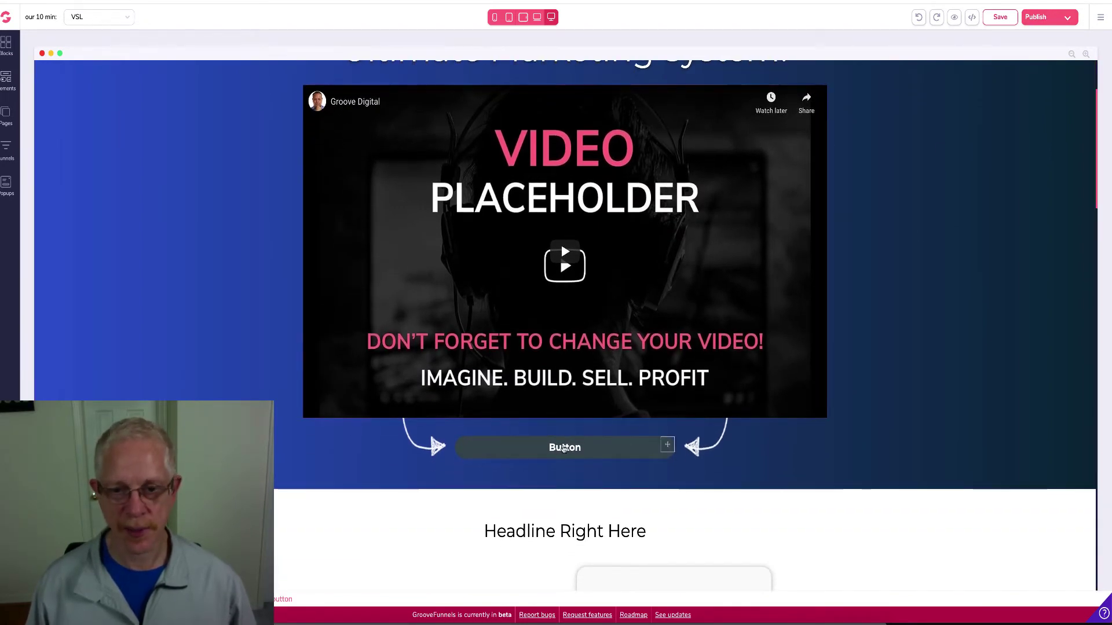
{"action": "left_click", "coordinate": [563, 452]}
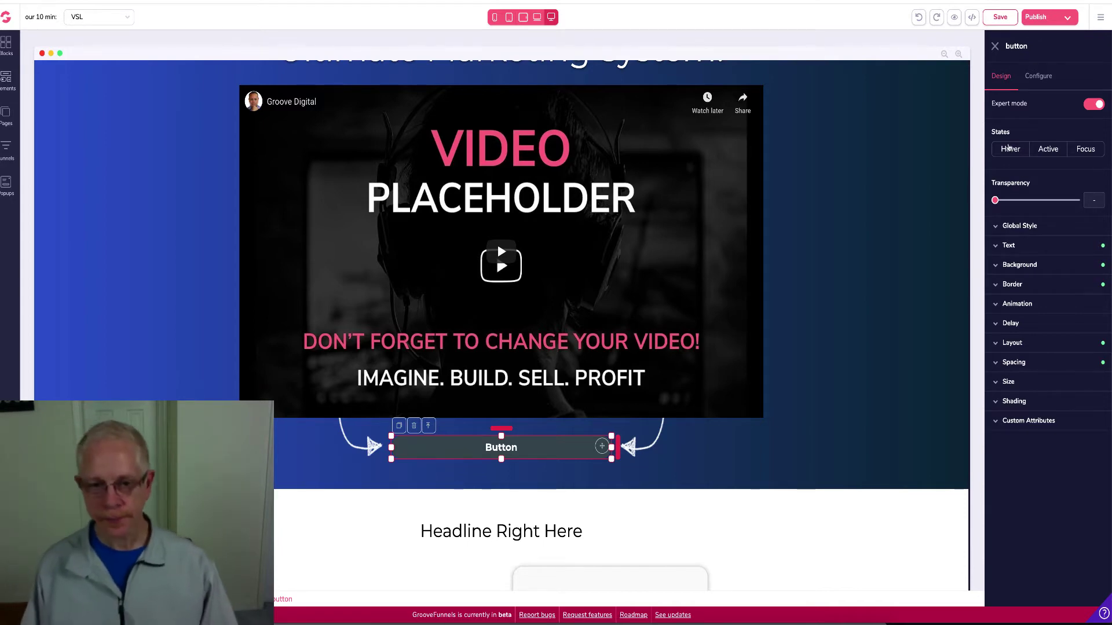
{"action": "left_click", "coordinate": [996, 246]}
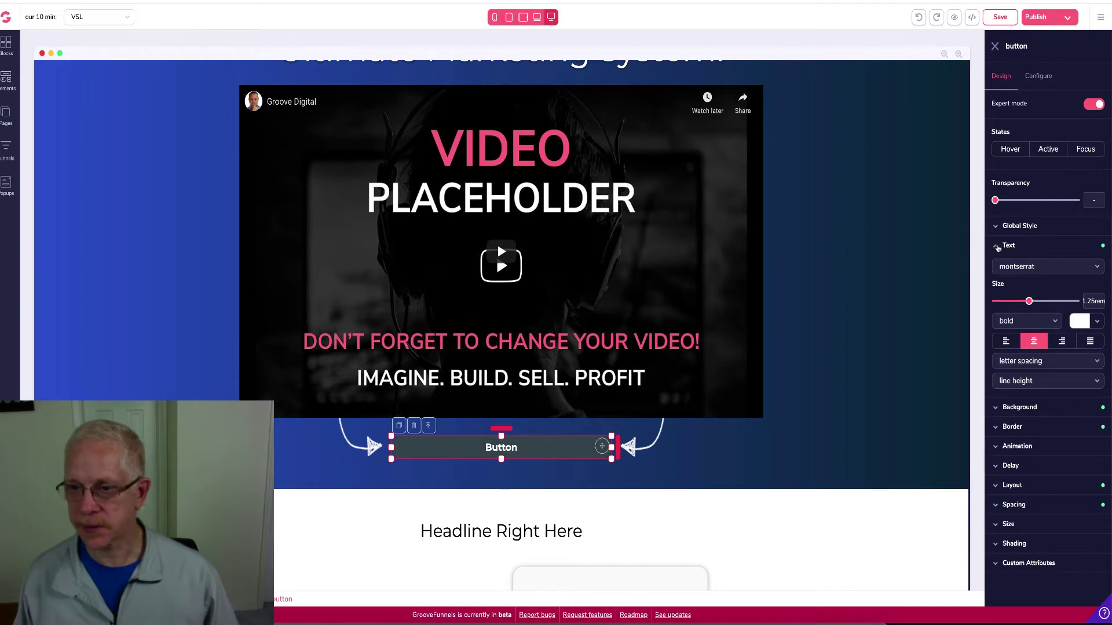
{"action": "left_click", "coordinate": [1068, 269]}
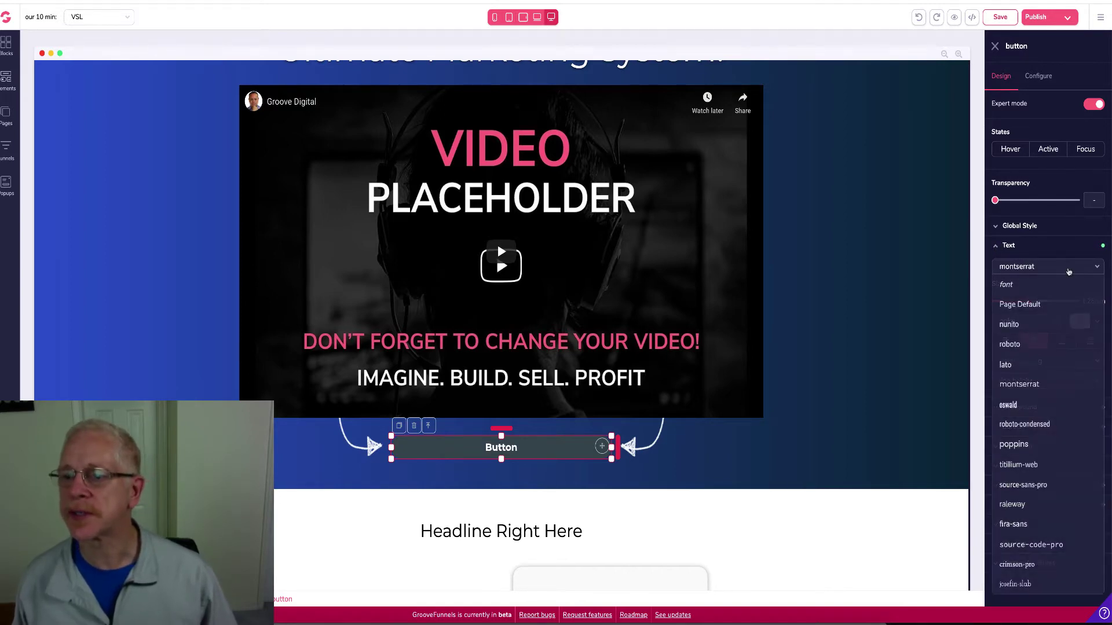
{"action": "left_click", "coordinate": [1013, 445]}
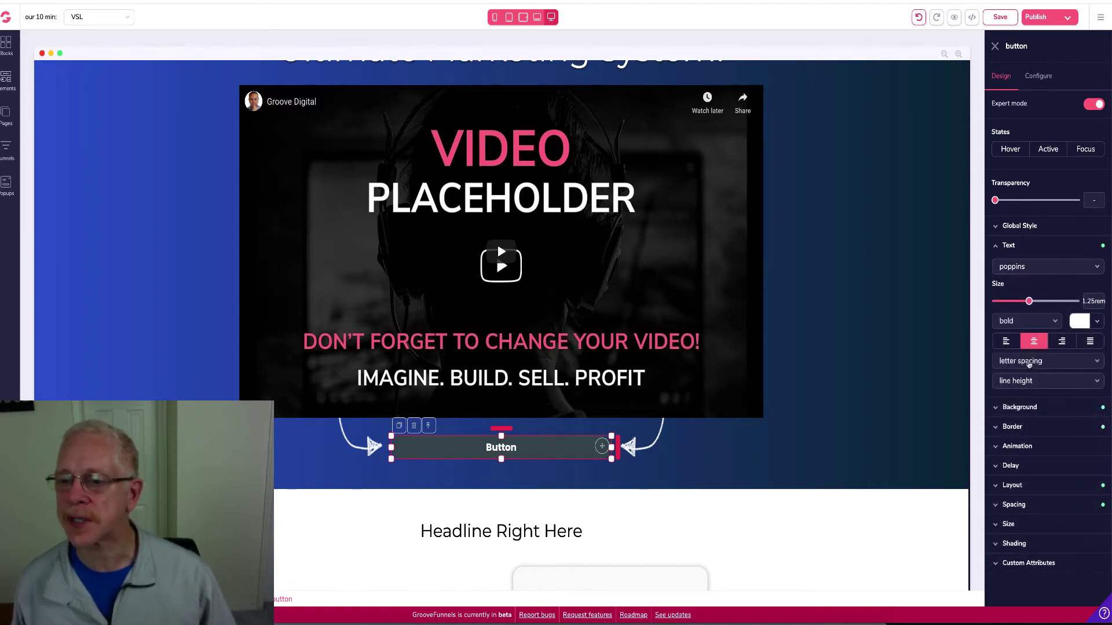
{"action": "left_click", "coordinate": [1028, 364]}
{"action": "left_click", "coordinate": [1012, 438]}
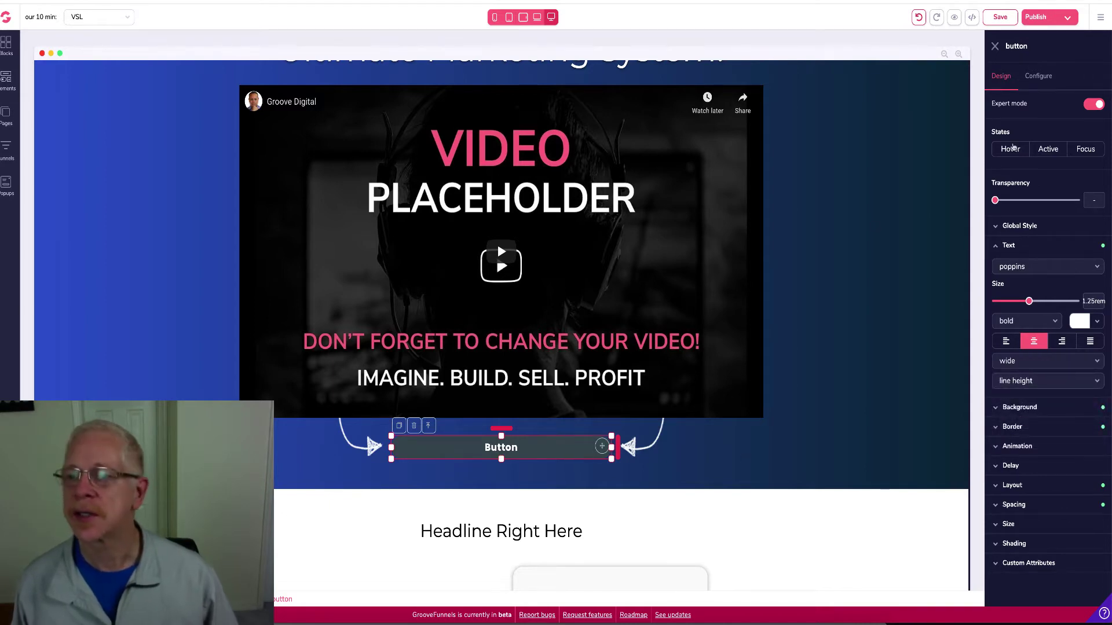
{"action": "left_click", "coordinate": [1038, 79]}
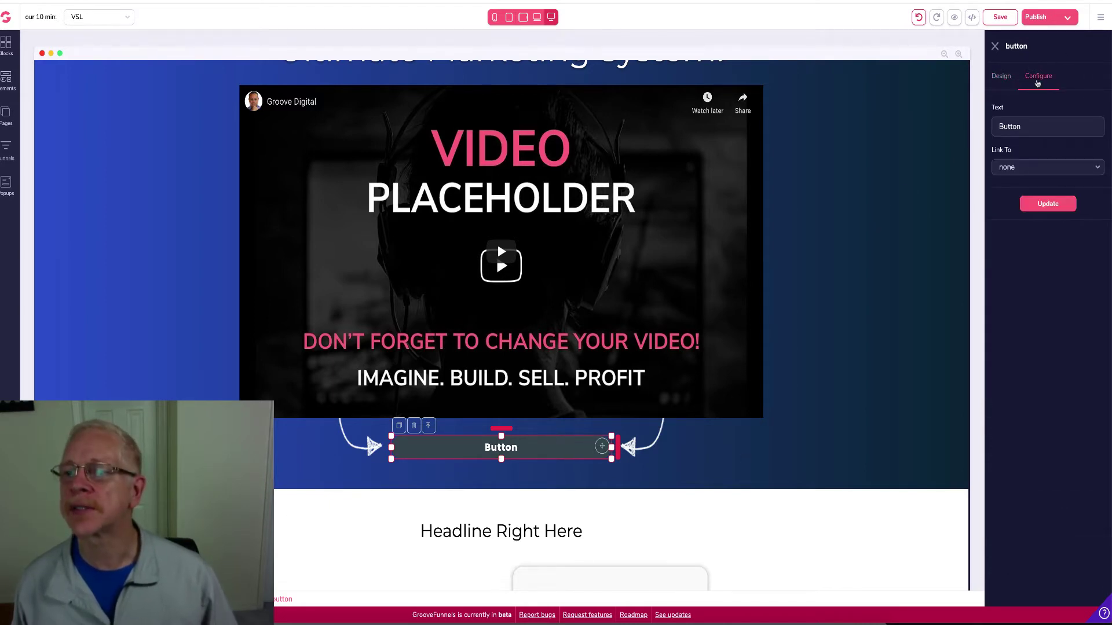
Relabel the button 'Yes, I Want My Free System!' and link it to Our 10 min Popup
{"action": "double_click", "coordinate": [1012, 126]}
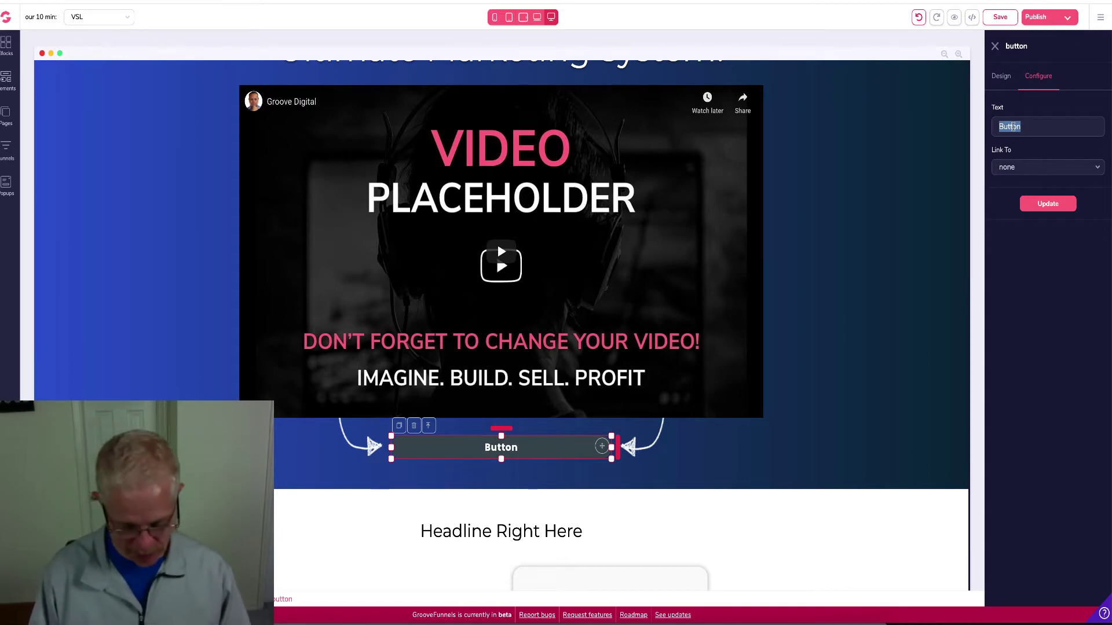
{"action": "type", "text": "Yes"}
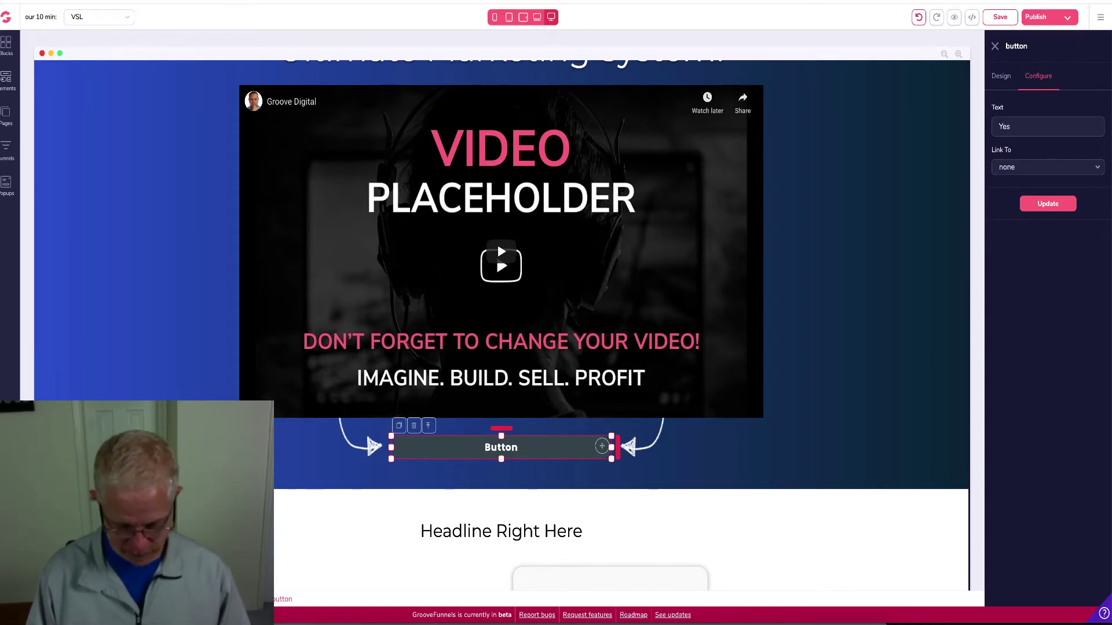
{"action": "type", "text": ", I Want"}
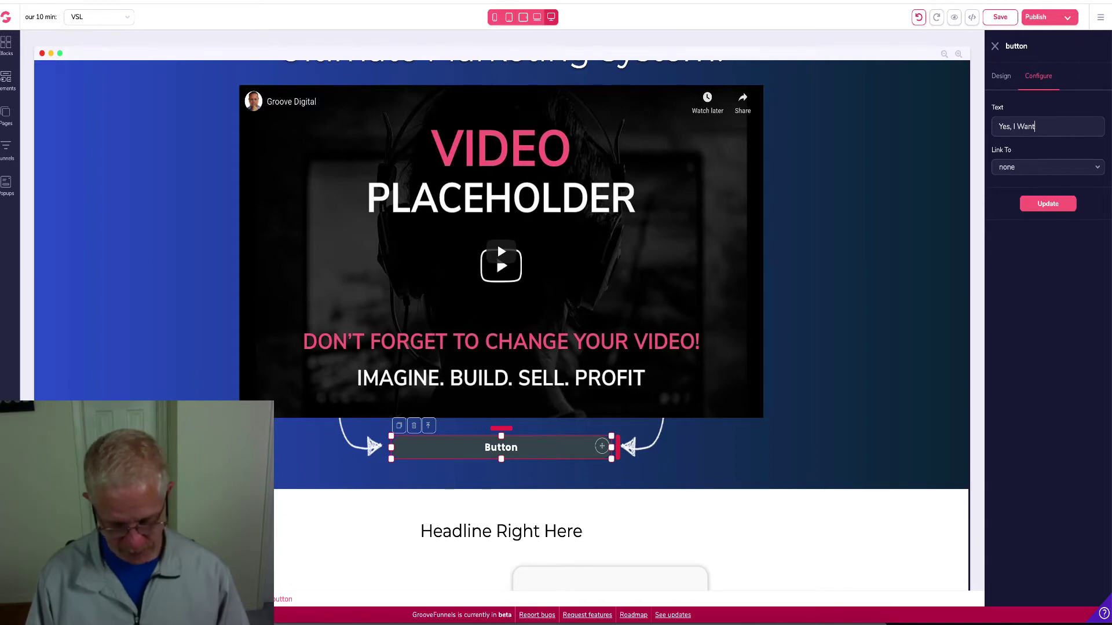
{"action": "type", "text": " My F"}
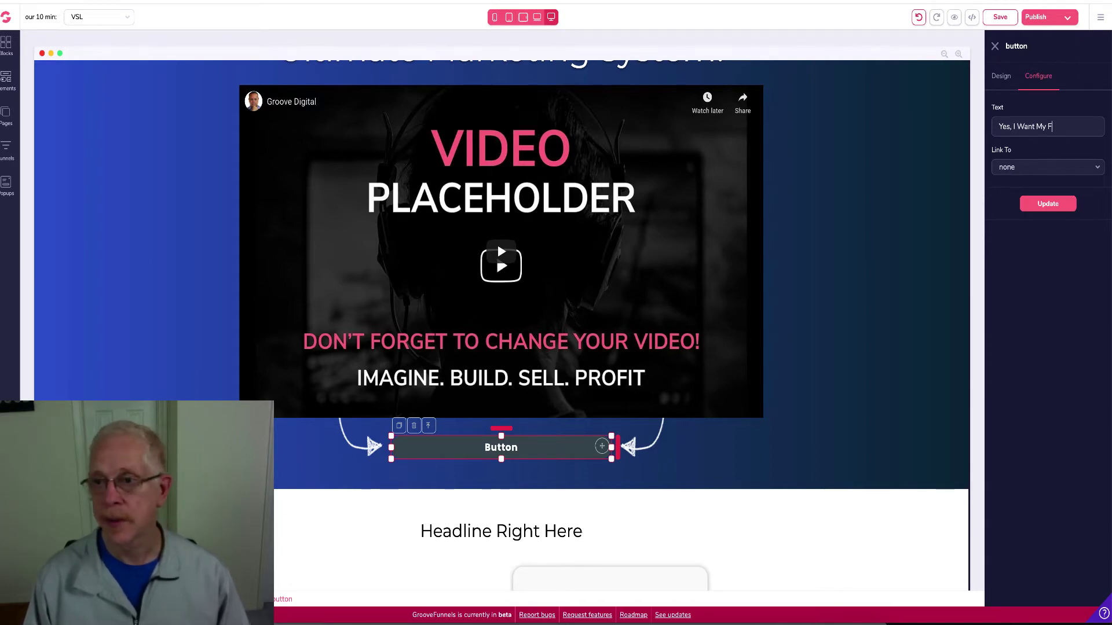
{"action": "type", "text": "ree Sy"}
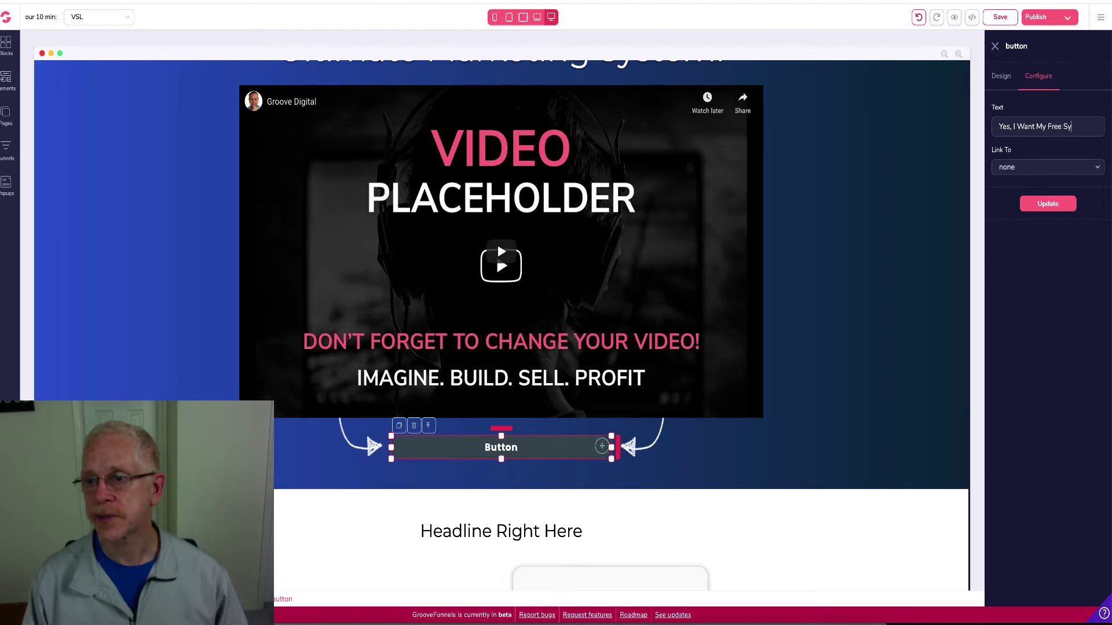
{"action": "type", "text": "stem!"}
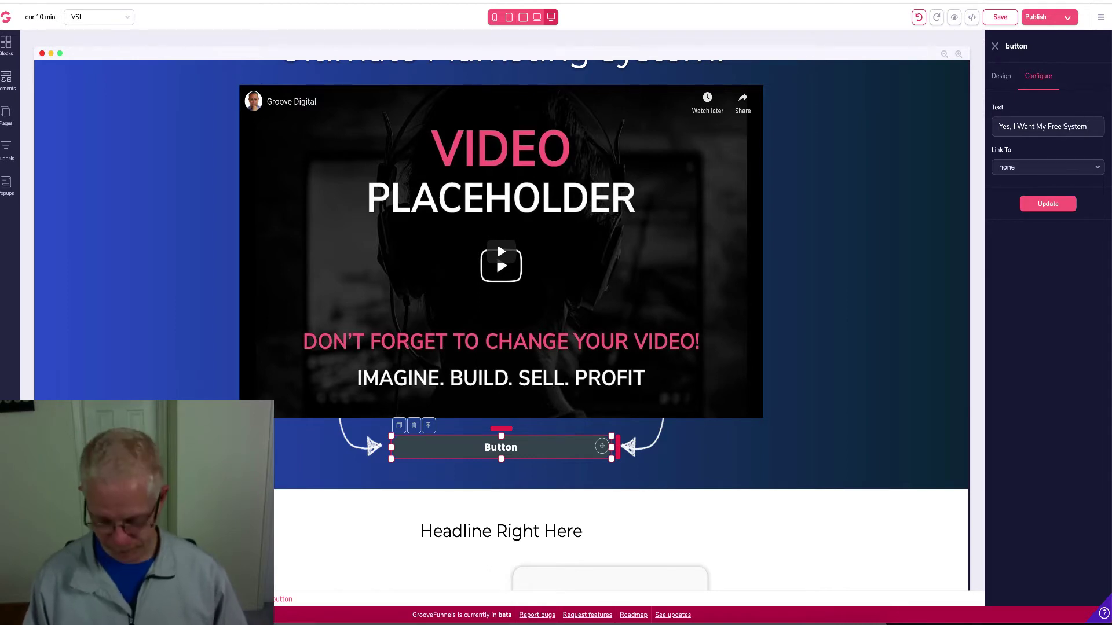
{"action": "left_click", "coordinate": [1026, 173]}
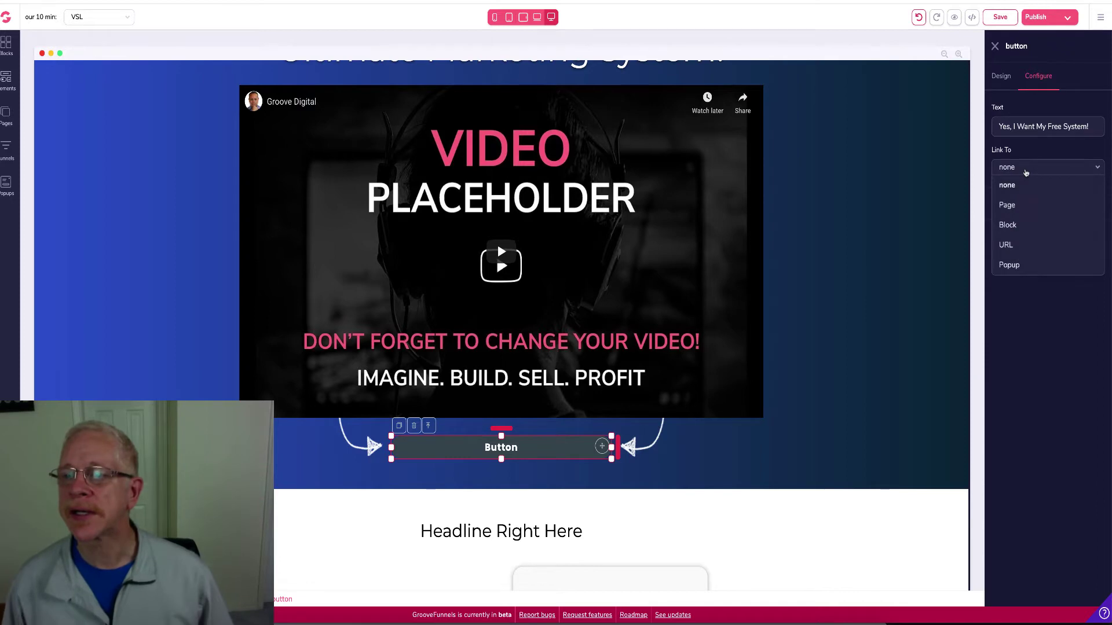
{"action": "left_click", "coordinate": [1010, 266]}
{"action": "left_click", "coordinate": [1022, 208]}
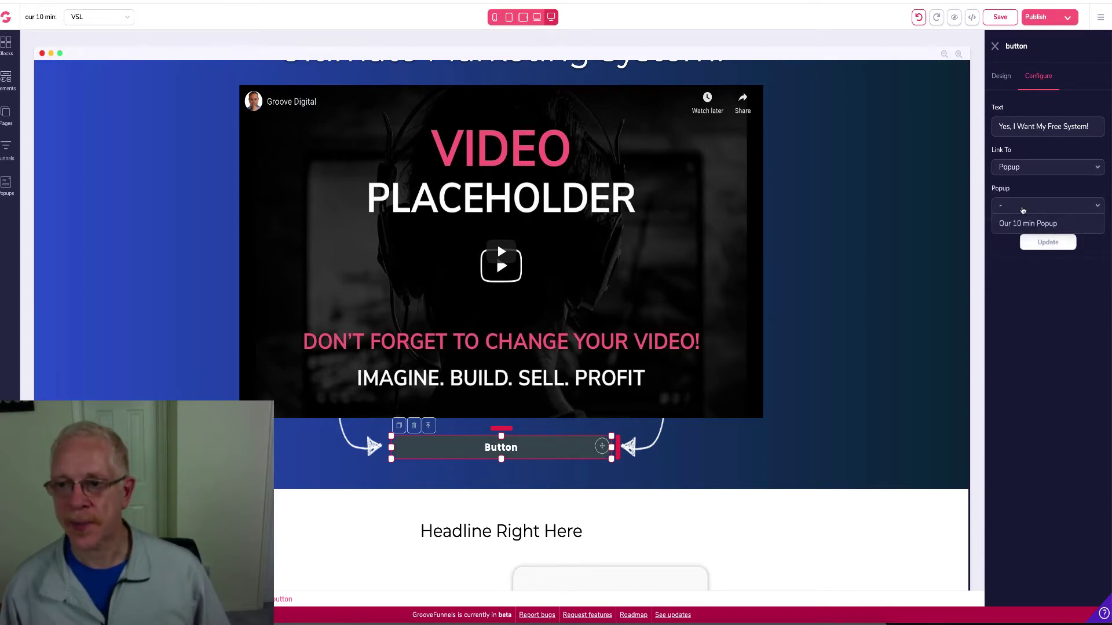
{"action": "left_click", "coordinate": [1027, 224]}
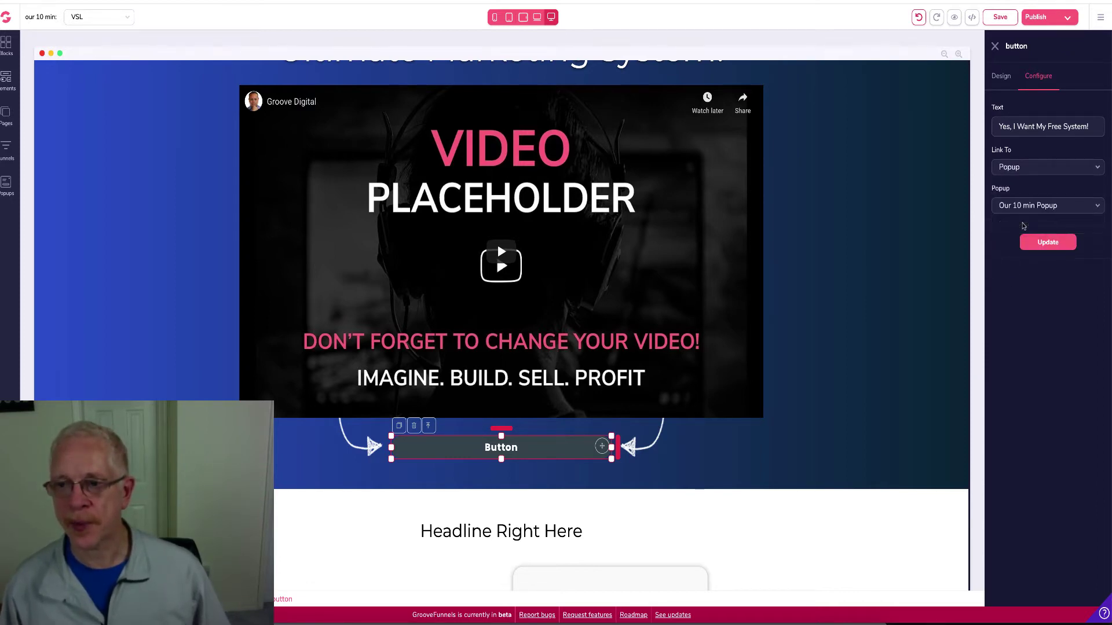
{"action": "left_click", "coordinate": [1053, 248]}
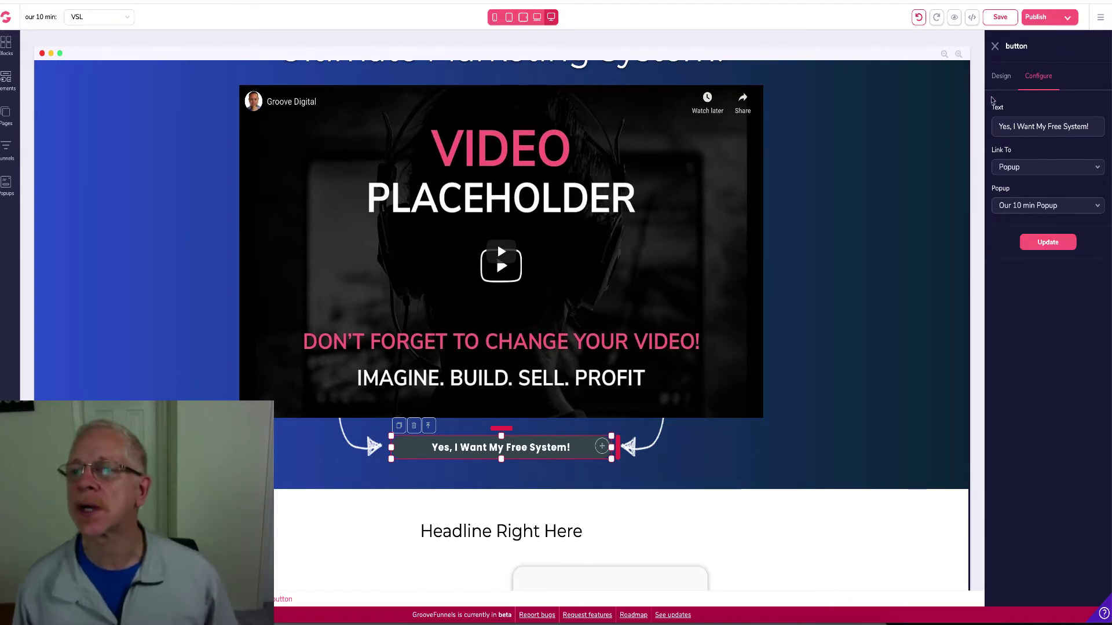
{"action": "left_click", "coordinate": [1002, 80]}
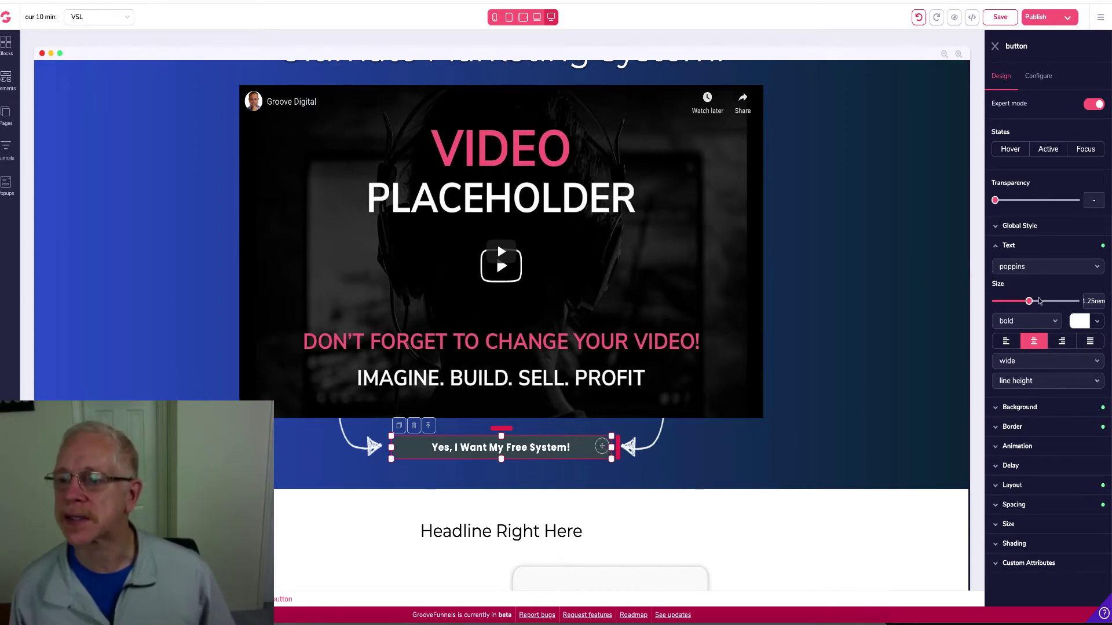
Enlarge the button text to 1.875rem and give the button a yellow #FFCC24 background
{"action": "left_click_drag", "start_coordinate": [1030, 302], "coordinate": [1042, 301]}
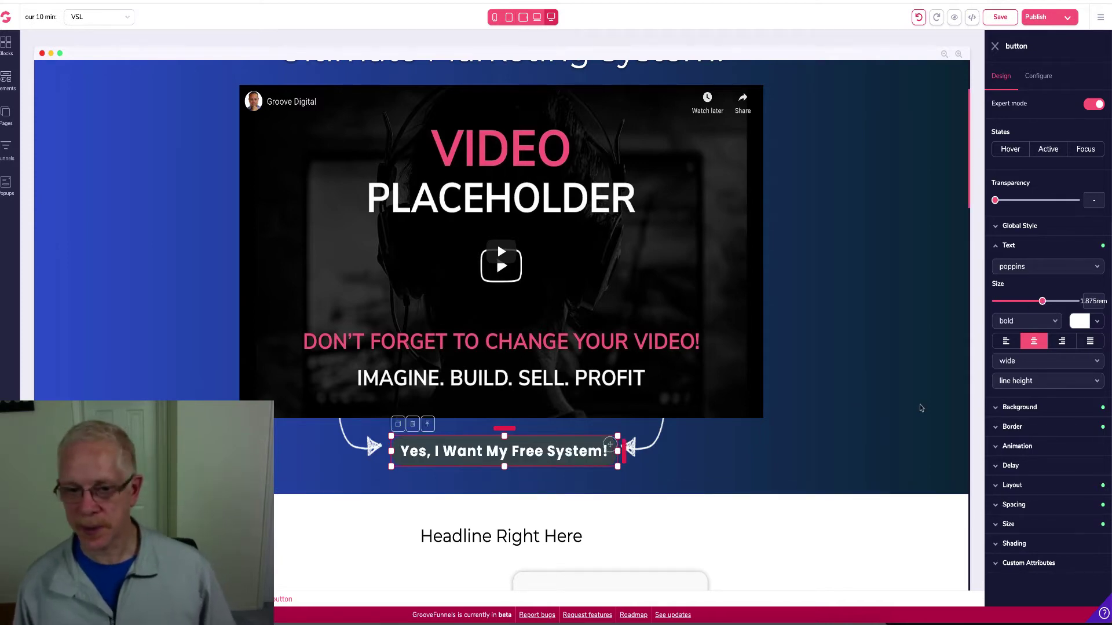
{"action": "left_click", "coordinate": [997, 409]}
{"action": "left_click", "coordinate": [1090, 429]}
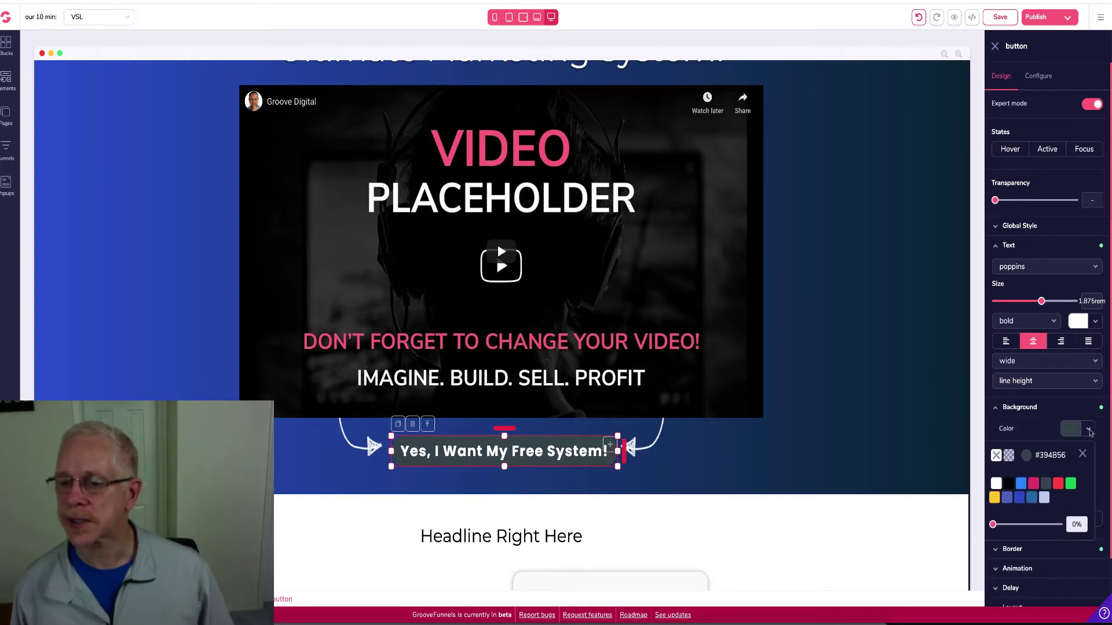
{"action": "mouse_move", "coordinate": [996, 499]}
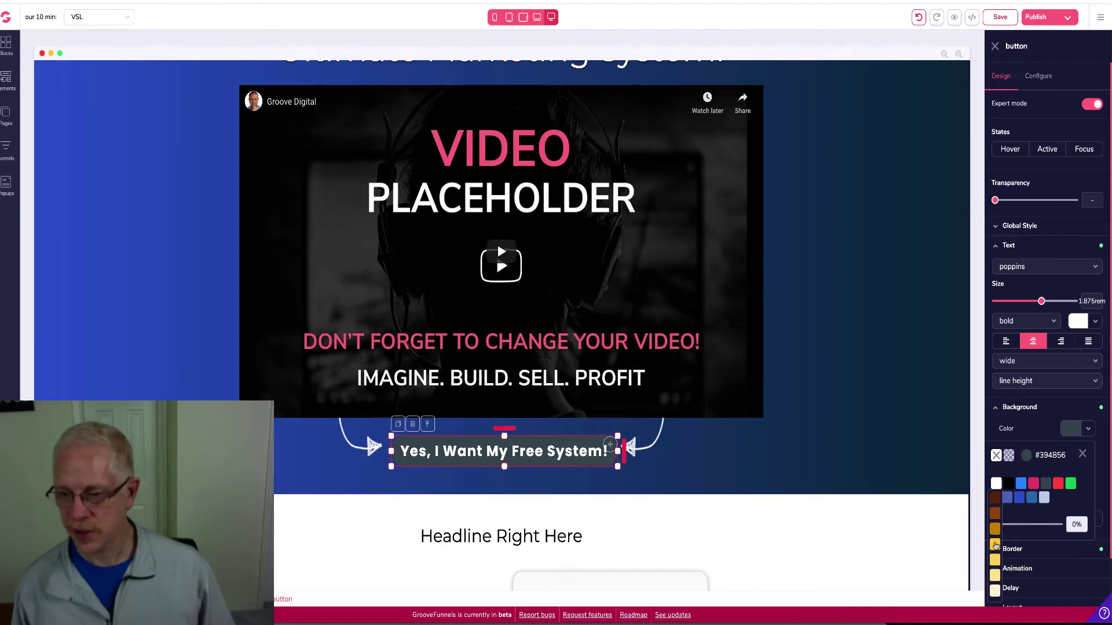
{"action": "left_click", "coordinate": [995, 545]}
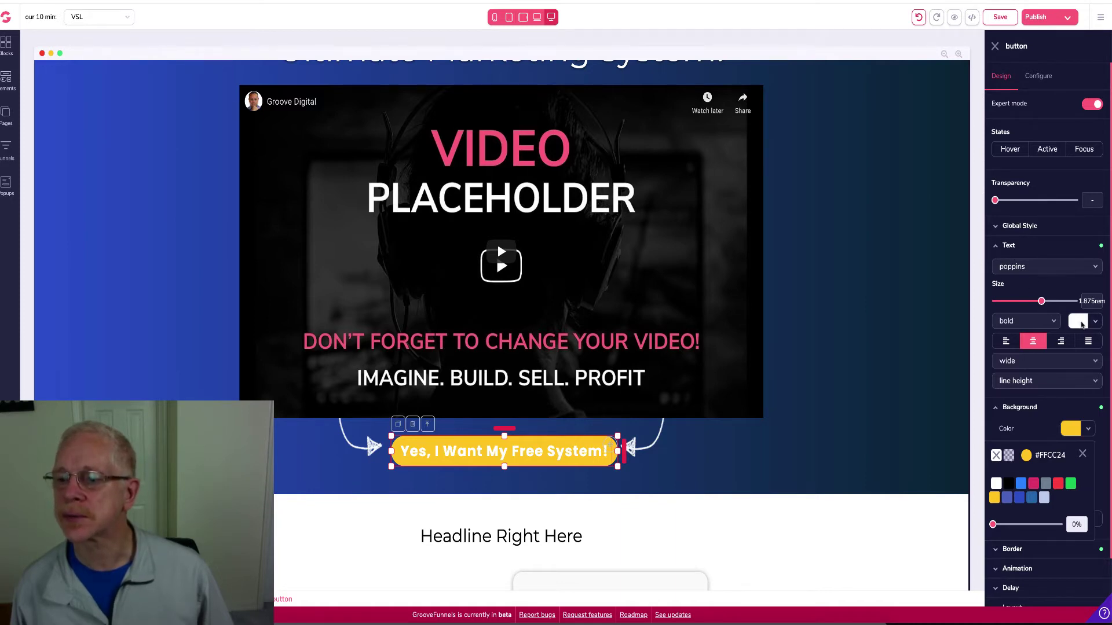
Make the button text green #10893E, then select the embedded video
{"action": "left_click", "coordinate": [1095, 322]}
{"action": "mouse_move", "coordinate": [1077, 377]}
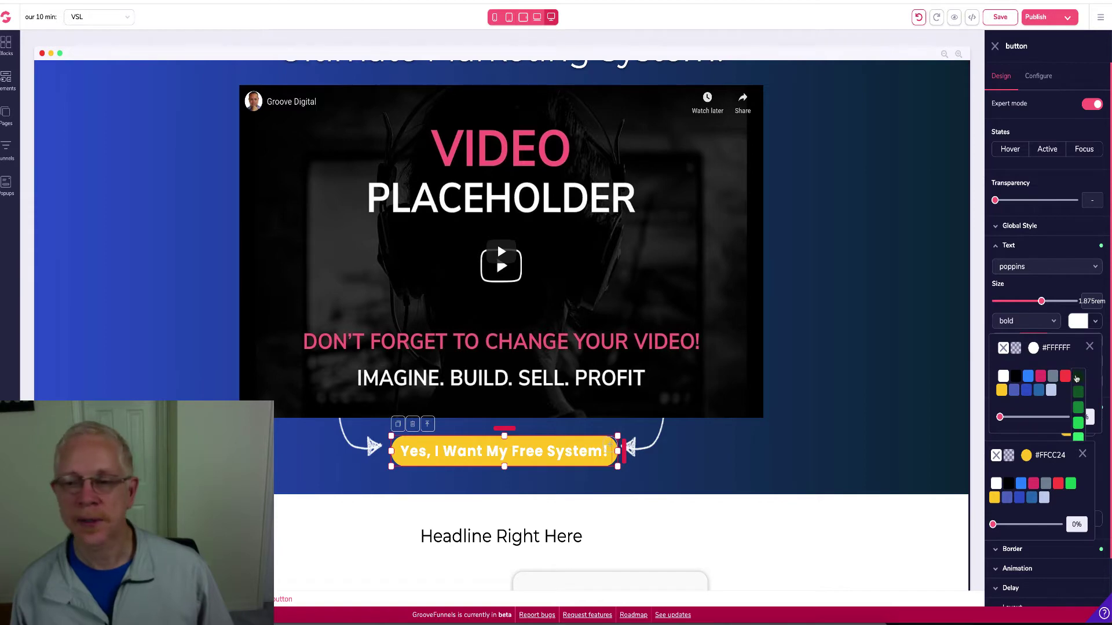
{"action": "left_click", "coordinate": [1078, 409]}
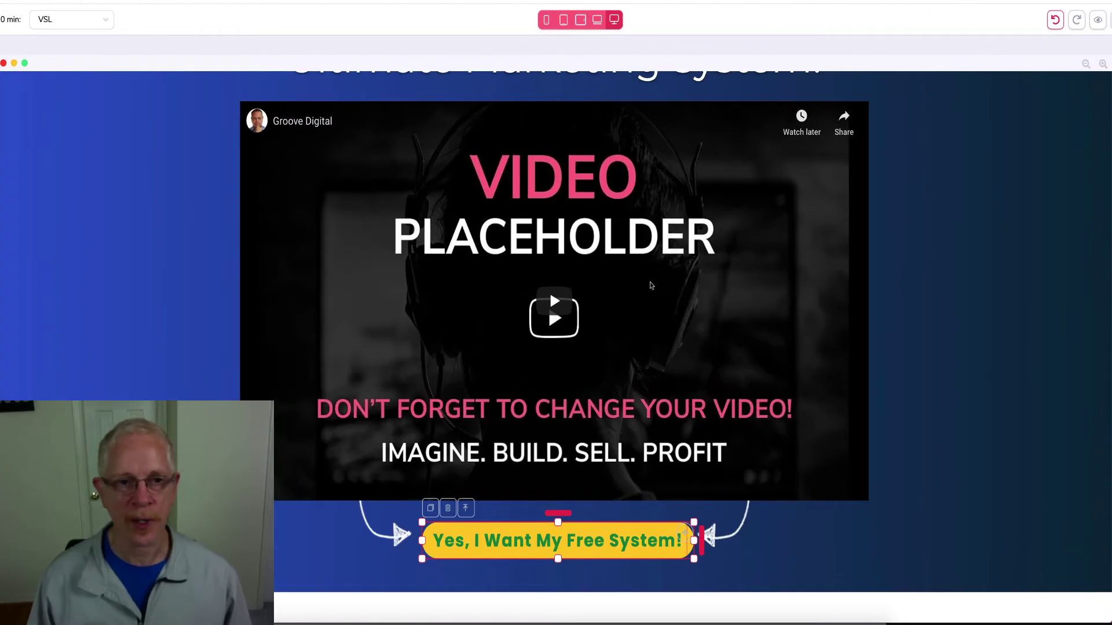
{"action": "scroll", "coordinate": [641, 286], "scroll_direction": "down", "scroll_amount": 3}
{"action": "scroll", "coordinate": [632, 301], "scroll_direction": "up", "scroll_amount": 2}
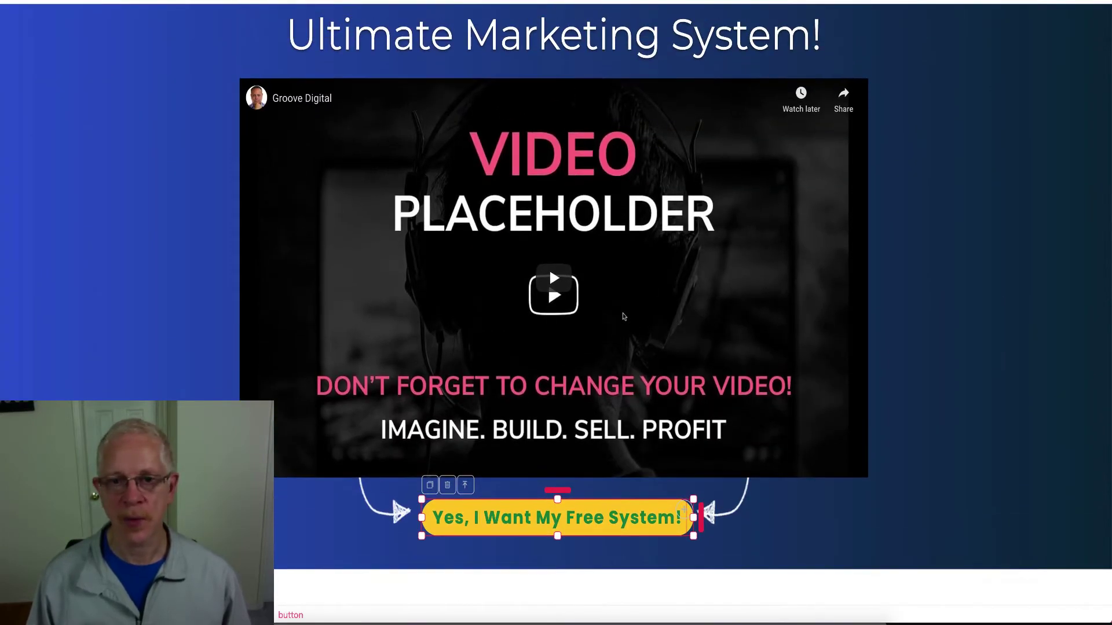
{"action": "left_click", "coordinate": [606, 291]}
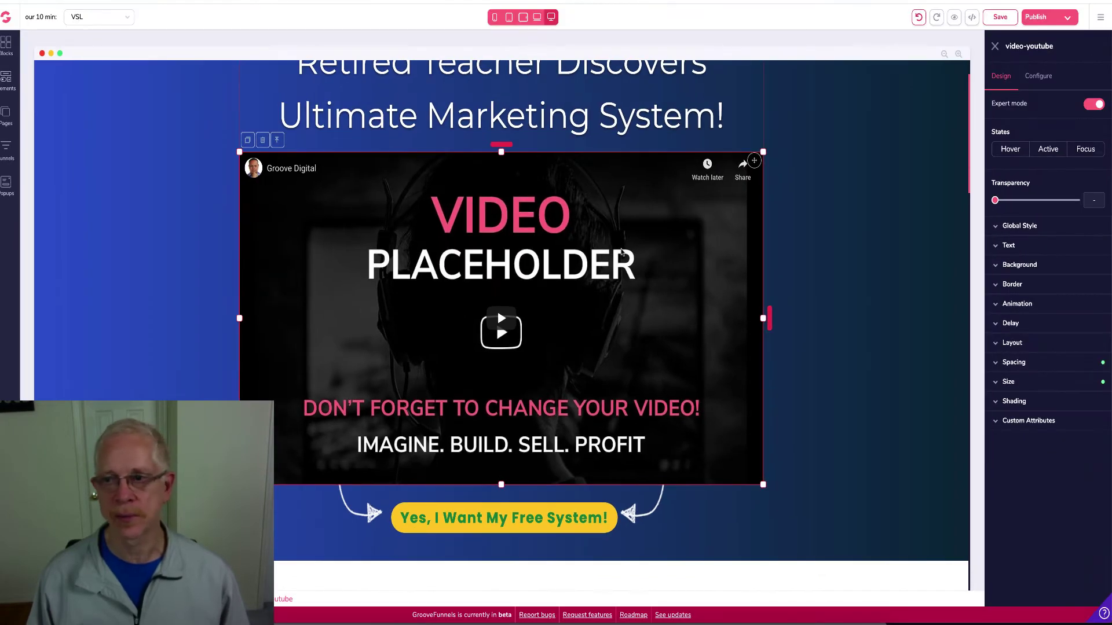
Show the video element's Configure settings with its YouTube video ID and aspect ratio
{"action": "left_click", "coordinate": [1033, 76]}
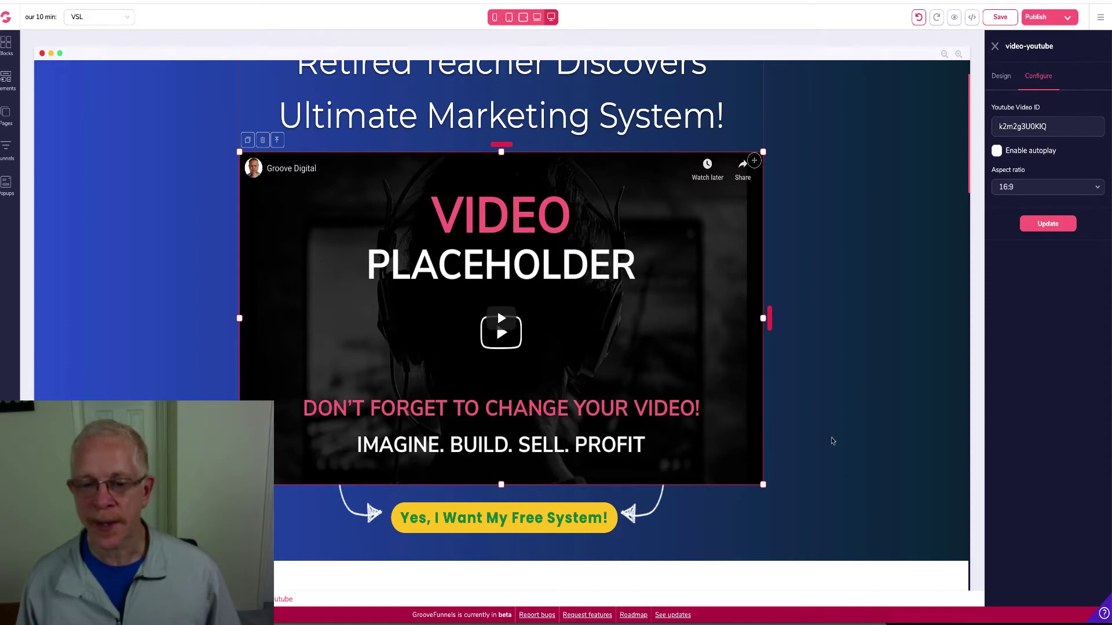
Copy the My Intro video ID from the GROOVE VIDEOS note and return to the editor
{"action": "left_click", "coordinate": [340, 622]}
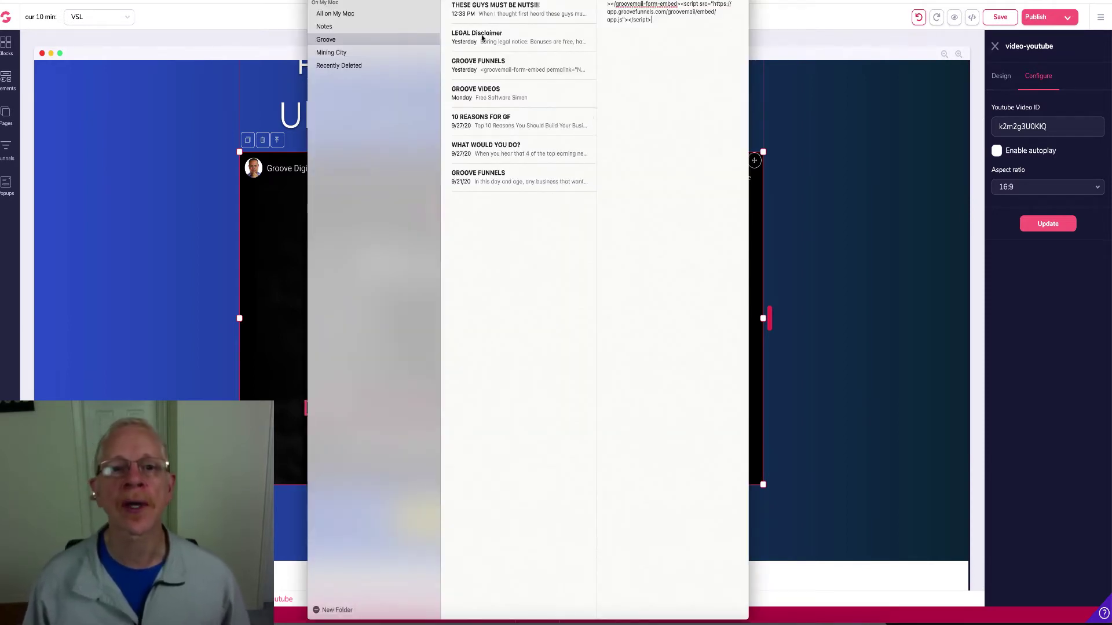
{"action": "left_click", "coordinate": [480, 70]}
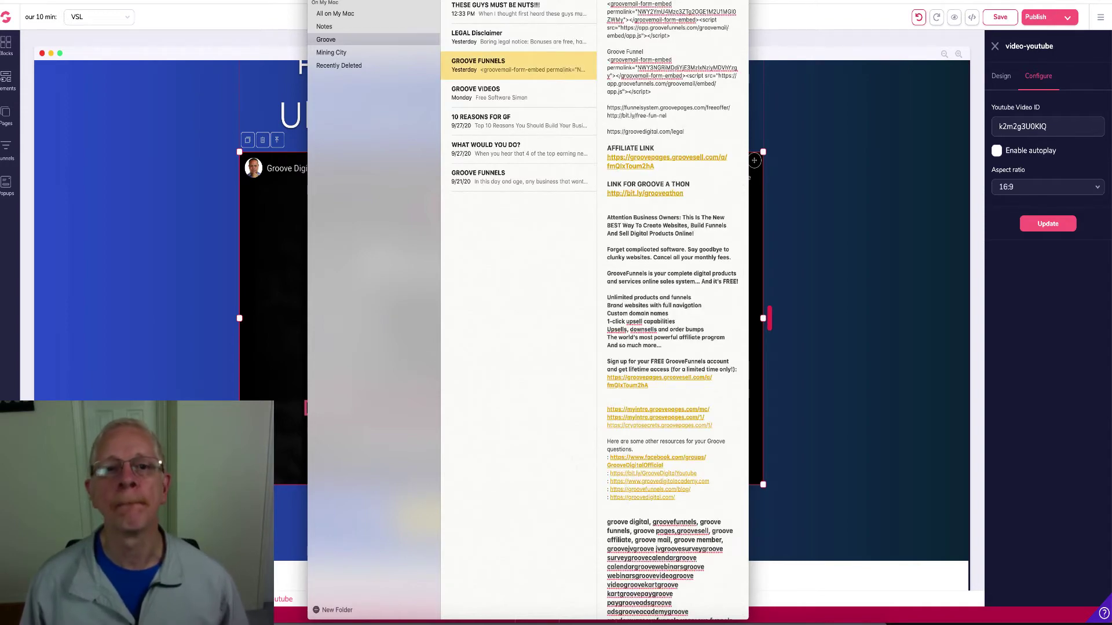
{"action": "left_click", "coordinate": [485, 10]}
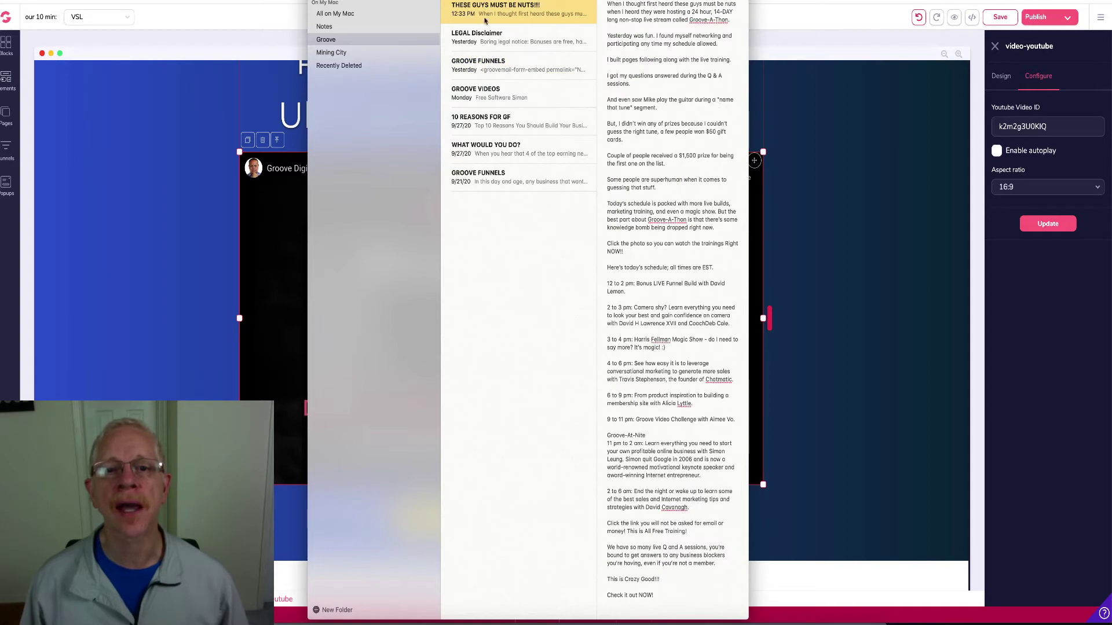
{"action": "left_click", "coordinate": [486, 89]}
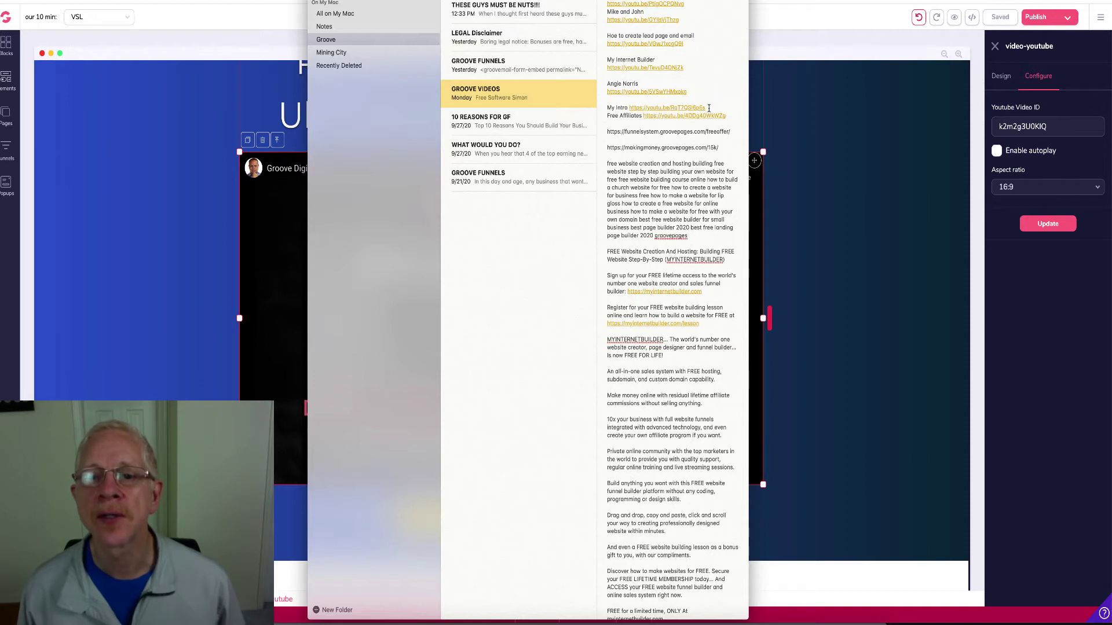
{"action": "left_click_drag", "start_coordinate": [709, 108], "coordinate": [673, 109]}
{"action": "key", "text": "ctrl+c"}
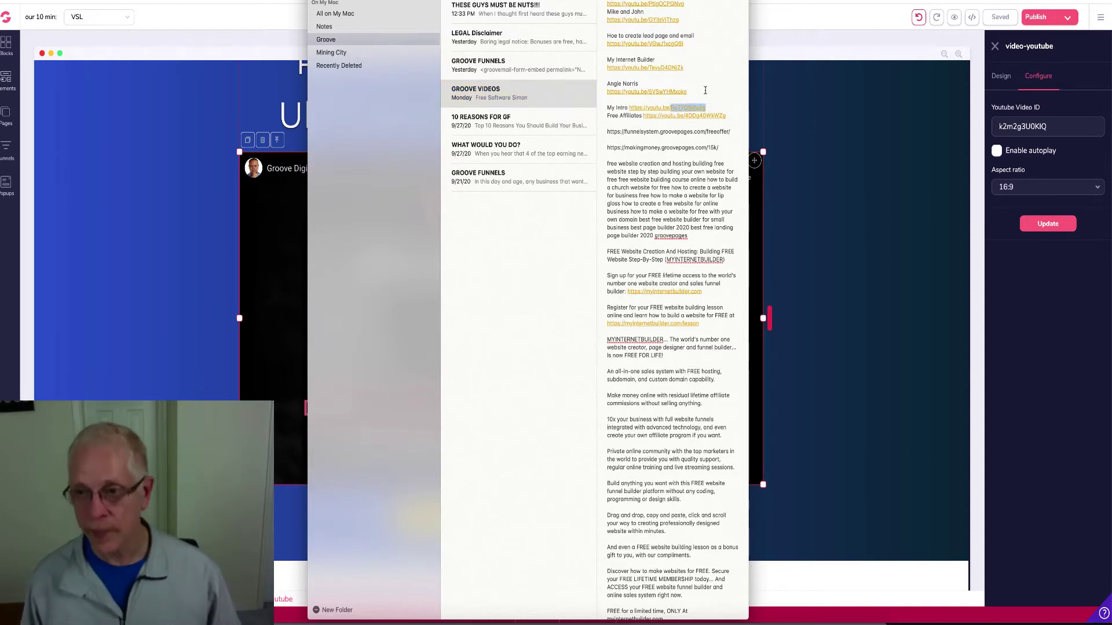
{"action": "left_click", "coordinate": [1018, 128]}
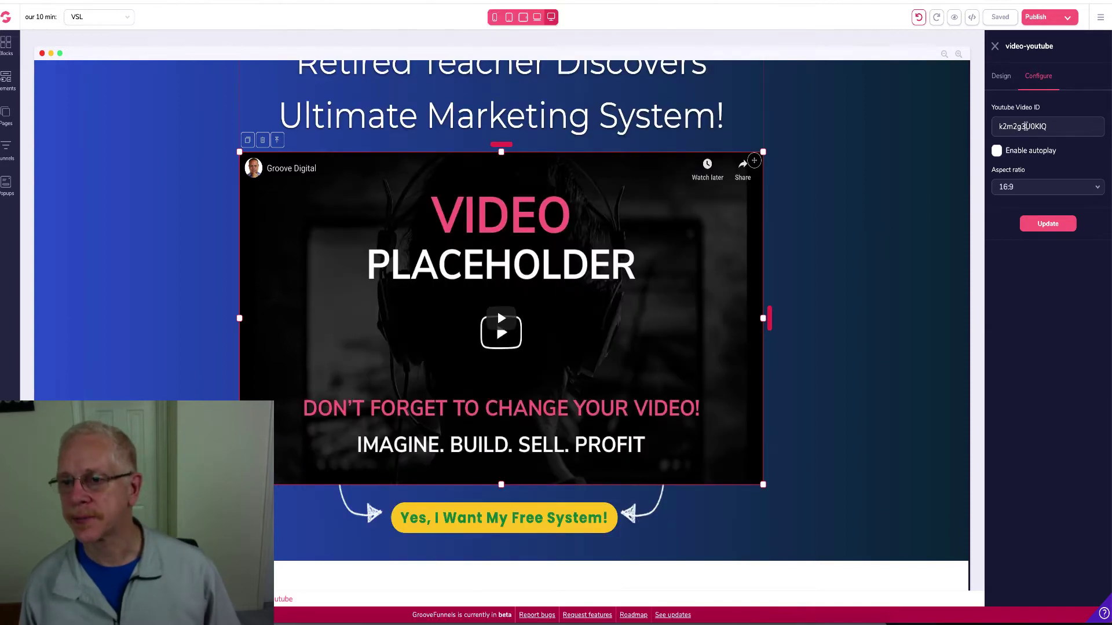
Replace the Youtube Video ID with the copied My Intro ID to embed the marketing video
{"action": "double_click", "coordinate": [1024, 126]}
{"action": "key", "text": "ctrl+v"}
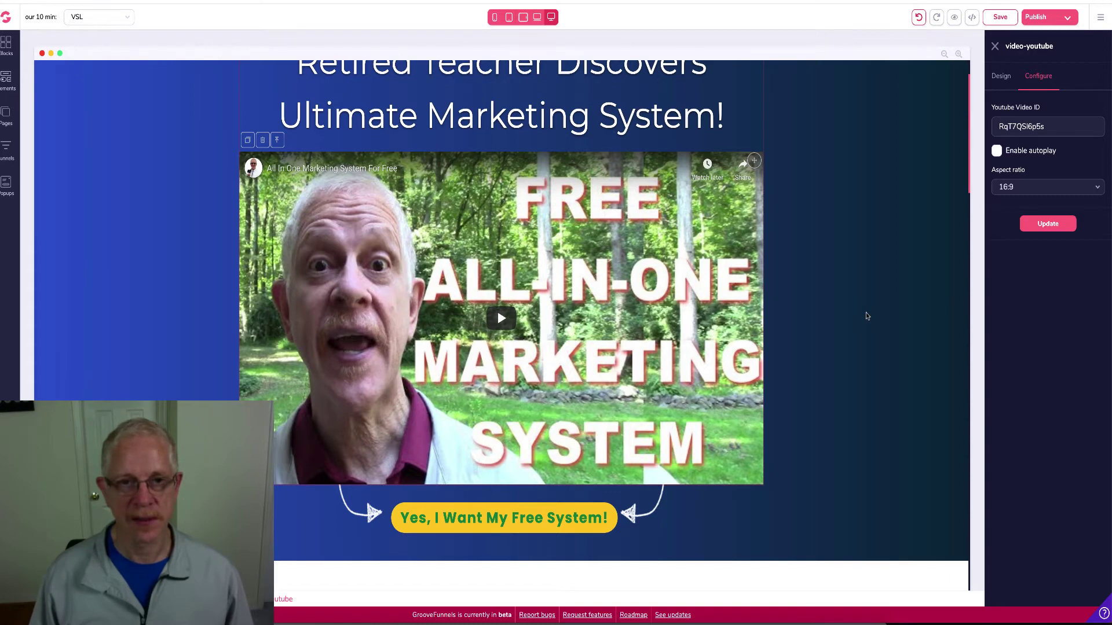
{"action": "scroll", "coordinate": [866, 316], "scroll_direction": "up", "scroll_amount": 2}
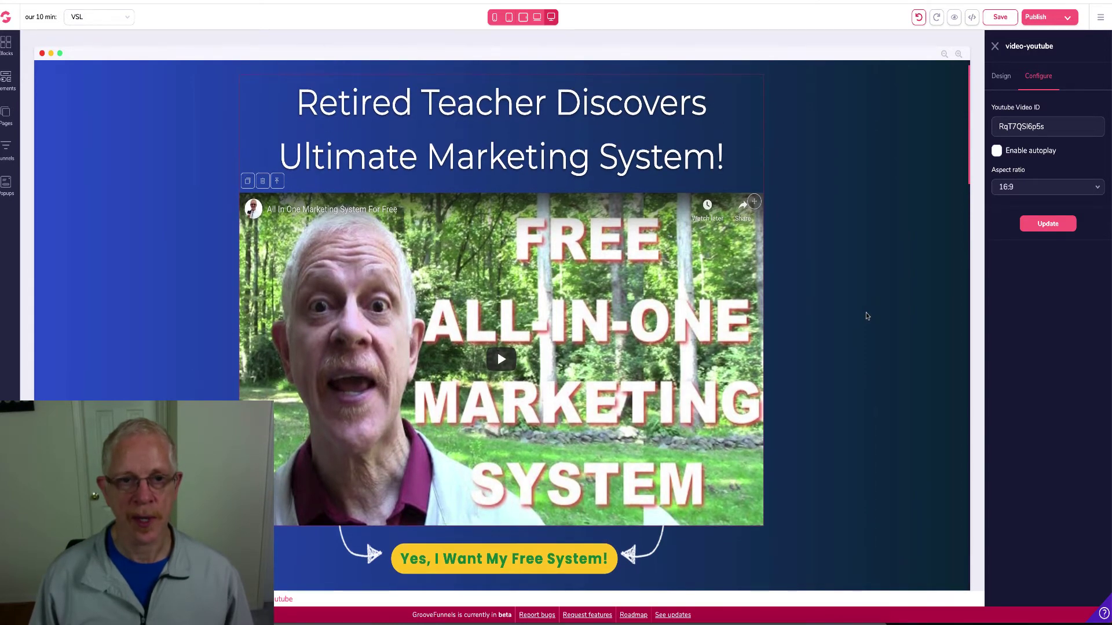
{"action": "scroll", "coordinate": [867, 316], "scroll_direction": "down", "scroll_amount": 2}
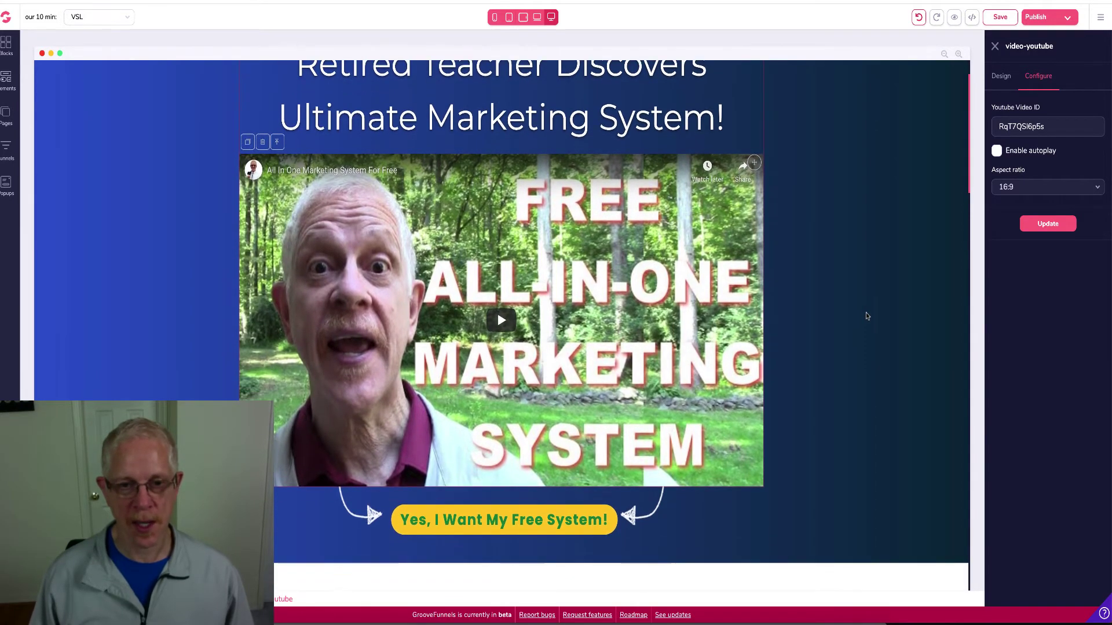
{"action": "scroll", "coordinate": [867, 316], "scroll_direction": "down", "scroll_amount": 6}
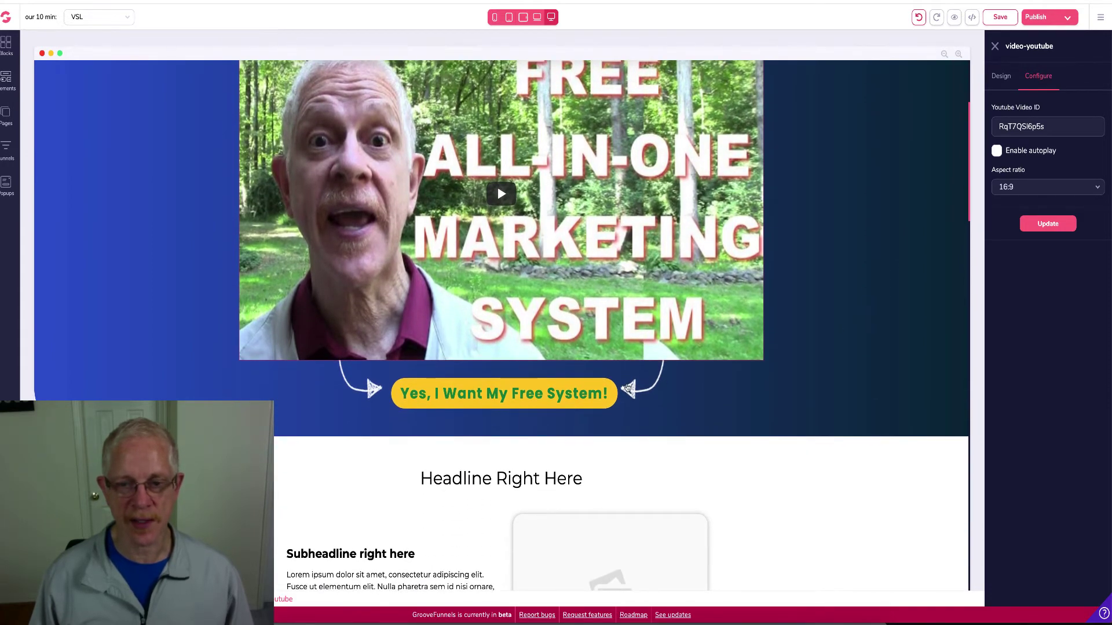
{"action": "left_click", "coordinate": [559, 400]}
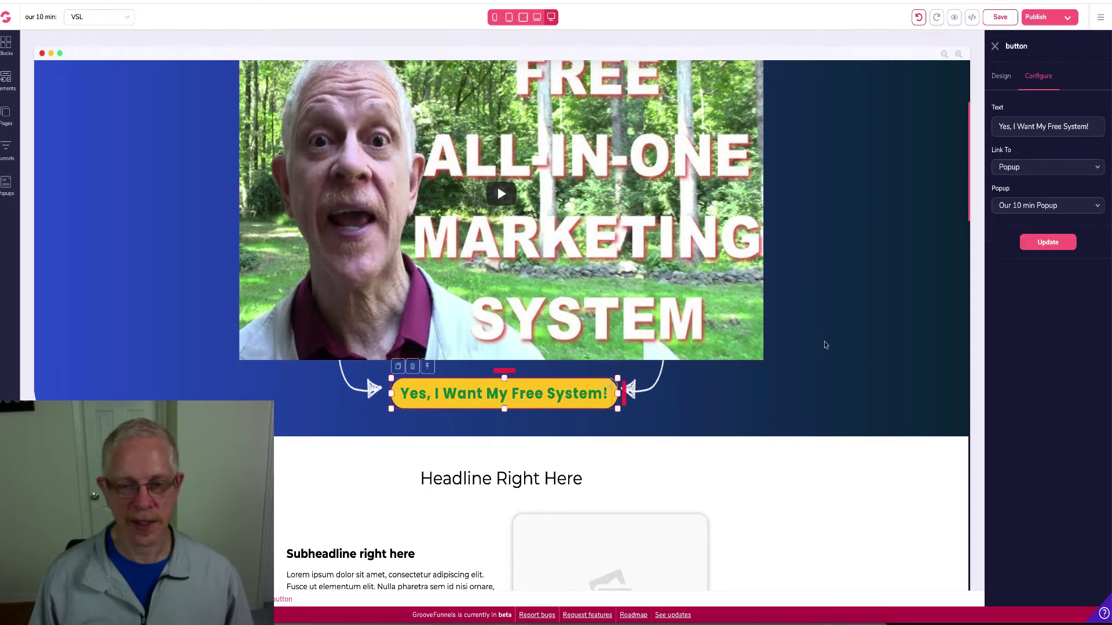
{"action": "left_click", "coordinate": [714, 395]}
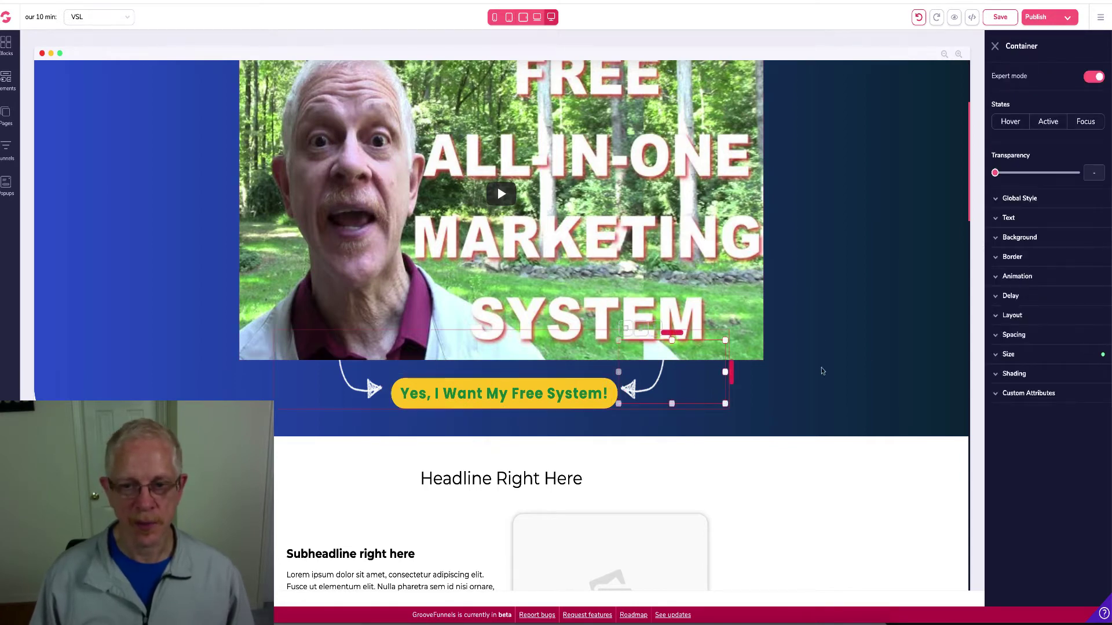
{"action": "left_click", "coordinate": [886, 350]}
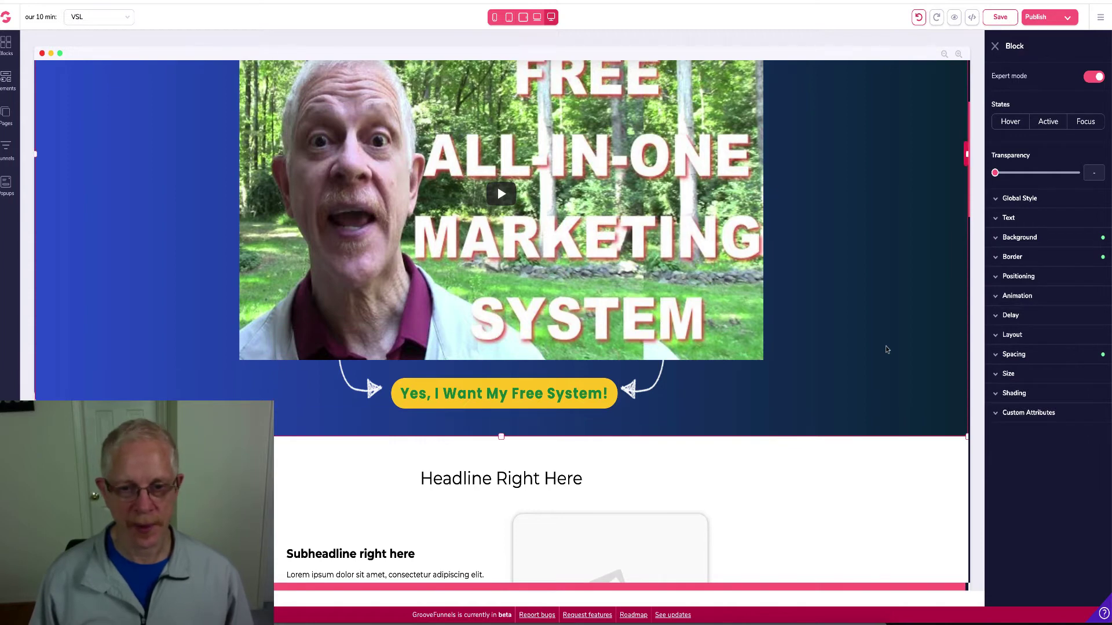
{"action": "scroll", "coordinate": [797, 390], "scroll_direction": "down", "scroll_amount": 3}
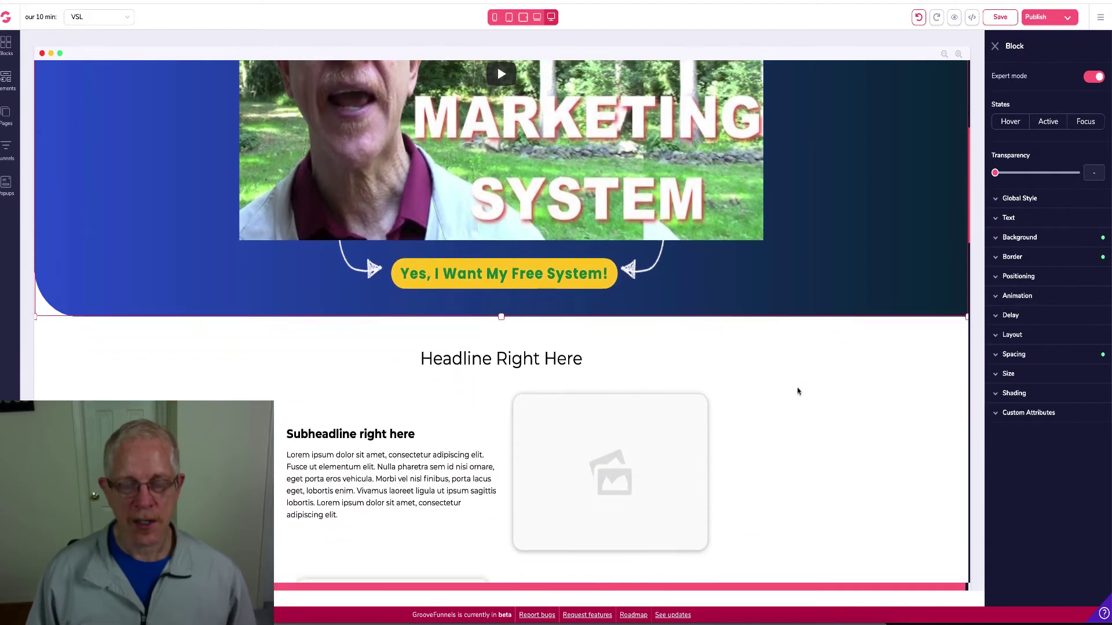
{"action": "scroll", "coordinate": [467, 379], "scroll_direction": "down", "scroll_amount": 10}
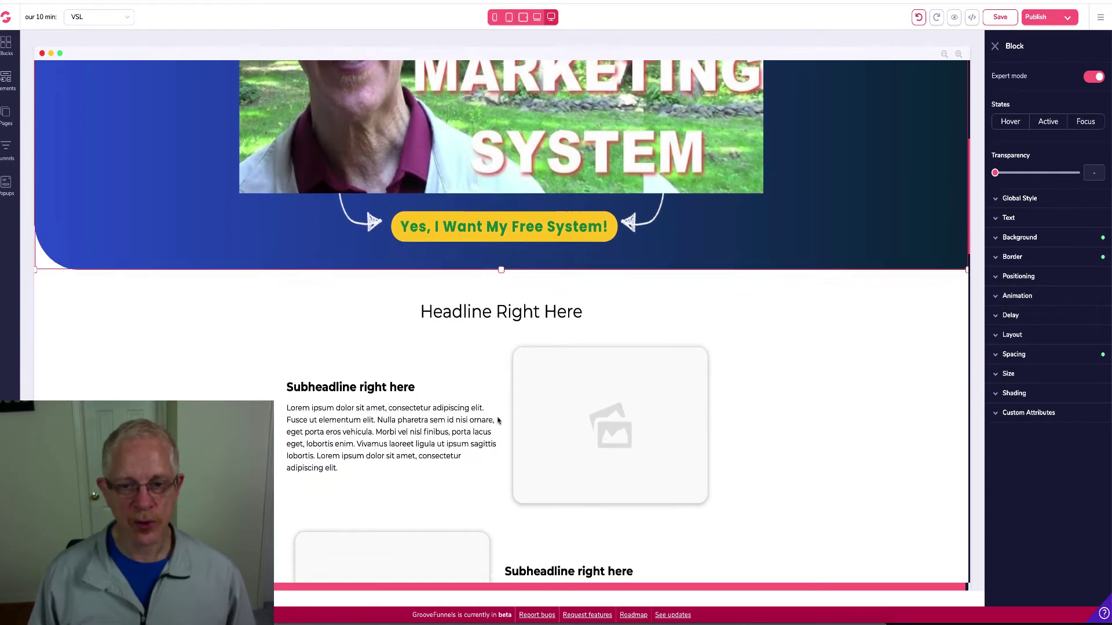
{"action": "scroll", "coordinate": [498, 421], "scroll_direction": "up", "scroll_amount": 6}
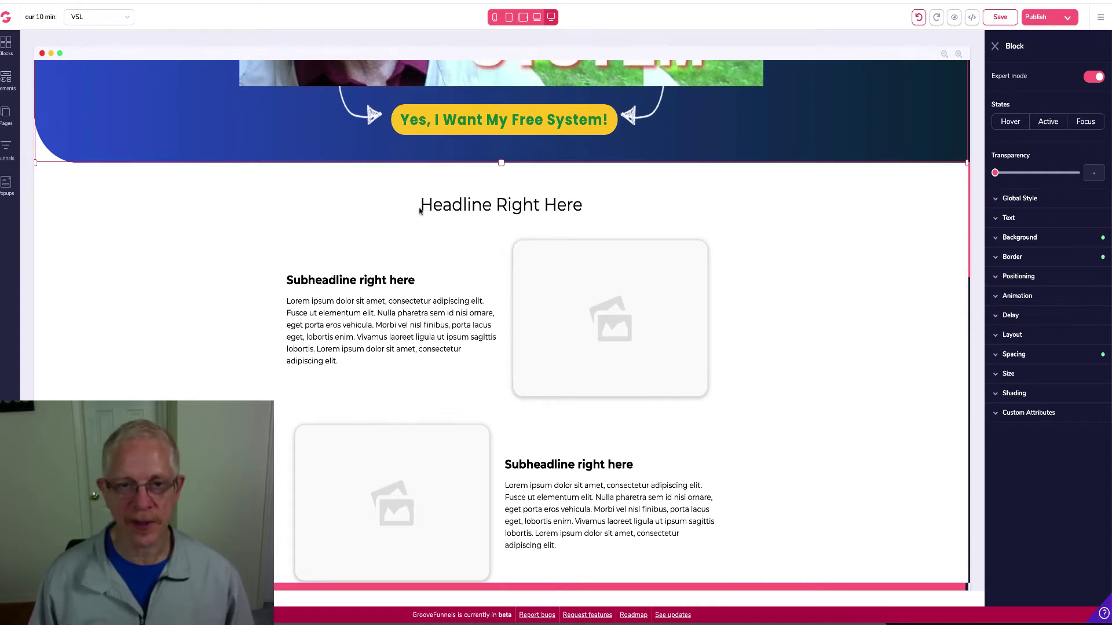
Delete the 'Headline Right Here' call-to-action heading and confirm its removal
{"action": "left_click_drag", "start_coordinate": [421, 206], "coordinate": [630, 203]}
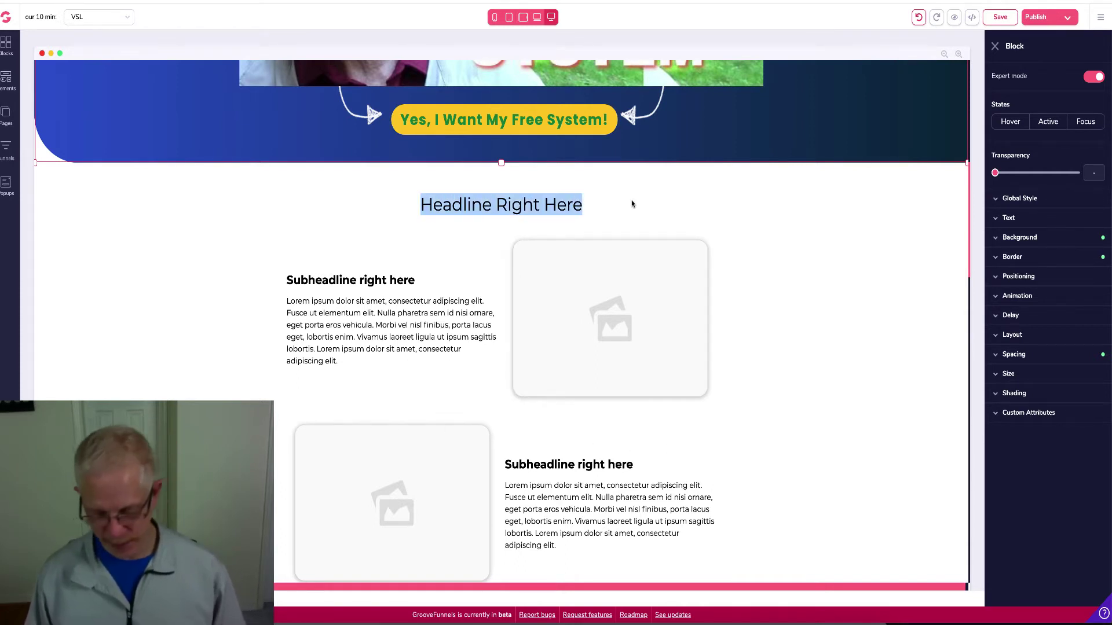
{"action": "left_click", "coordinate": [631, 201]}
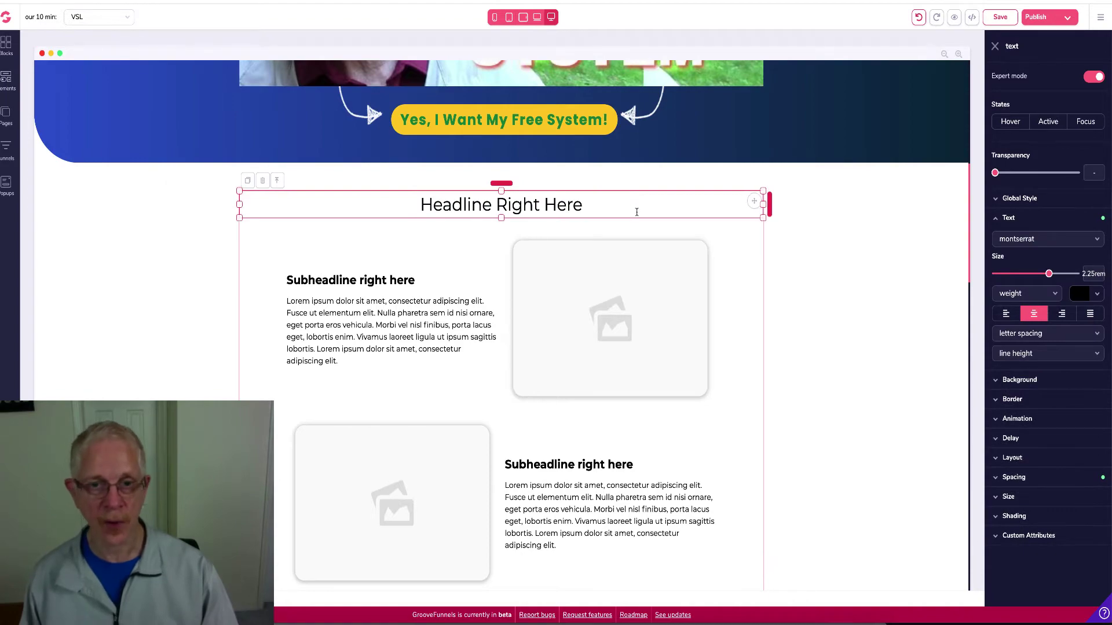
{"action": "scroll", "coordinate": [636, 212], "scroll_direction": "down", "scroll_amount": 7}
{"action": "scroll", "coordinate": [636, 215], "scroll_direction": "up", "scroll_amount": 6}
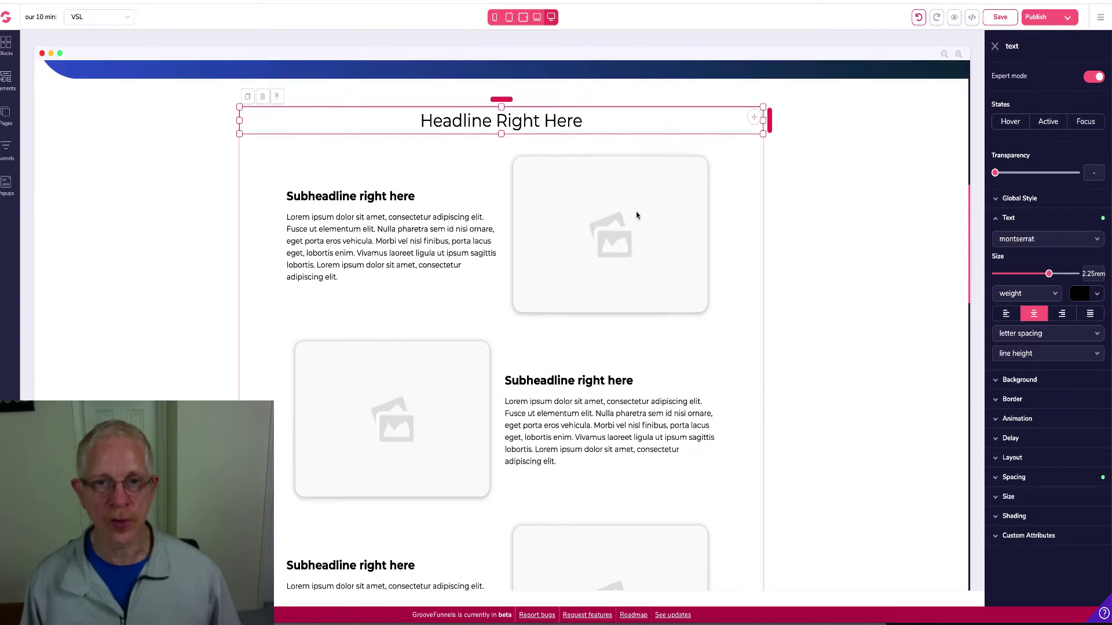
{"action": "scroll", "coordinate": [636, 215], "scroll_direction": "up", "scroll_amount": 1}
{"action": "key", "text": "Delete"}
{"action": "left_click", "coordinate": [572, 325]}
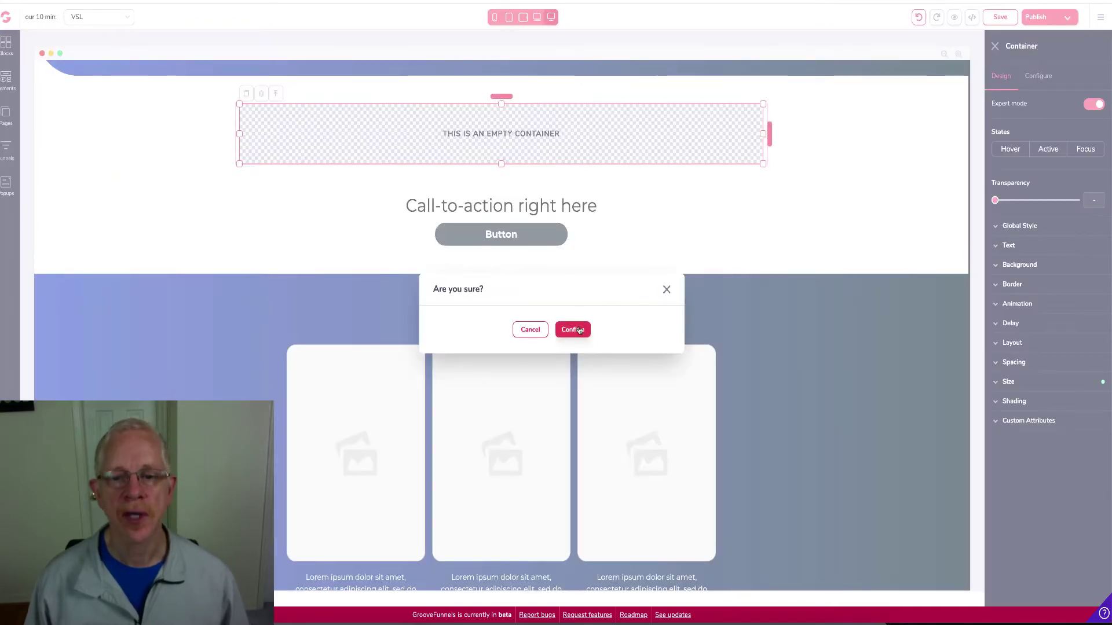
{"action": "left_click", "coordinate": [573, 327]}
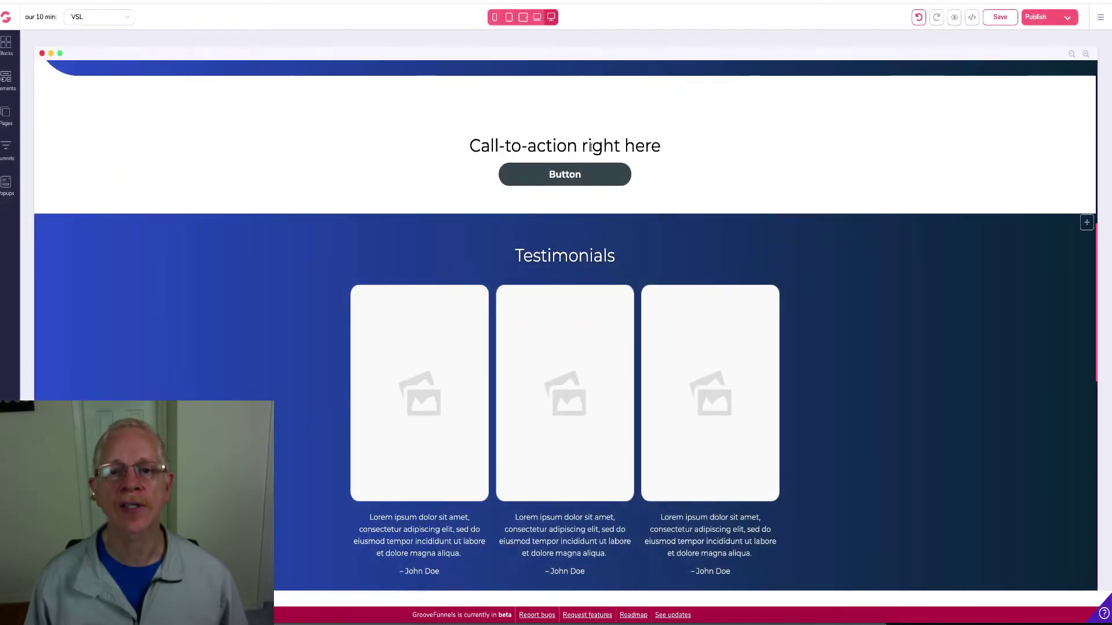
{"action": "scroll", "coordinate": [493, 144], "scroll_direction": "up", "scroll_amount": 4}
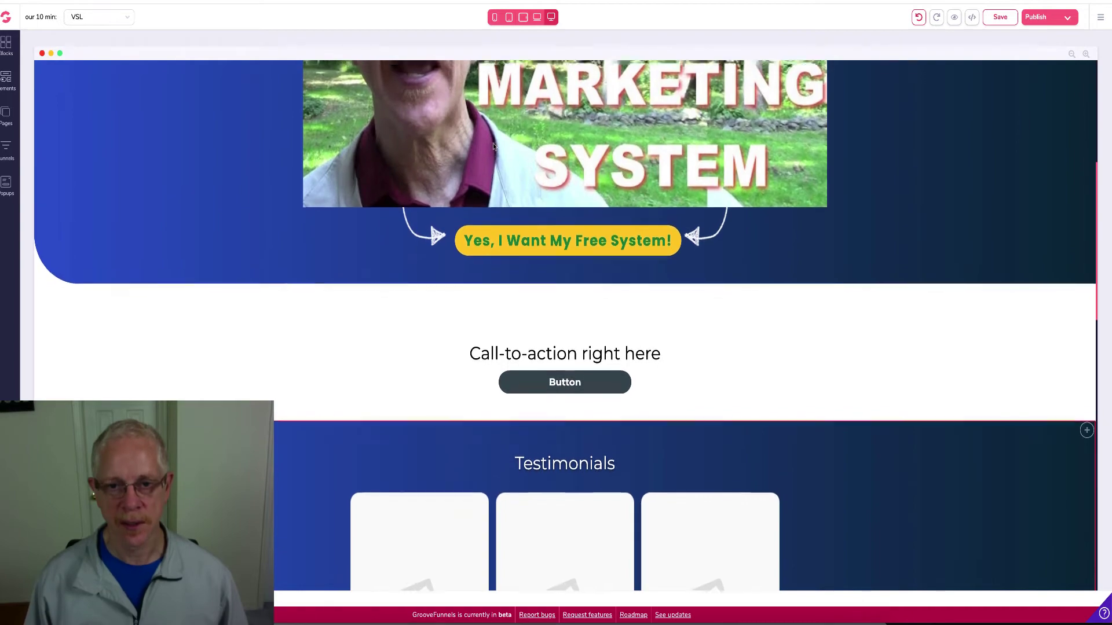
{"action": "scroll", "coordinate": [492, 144], "scroll_direction": "down", "scroll_amount": 7}
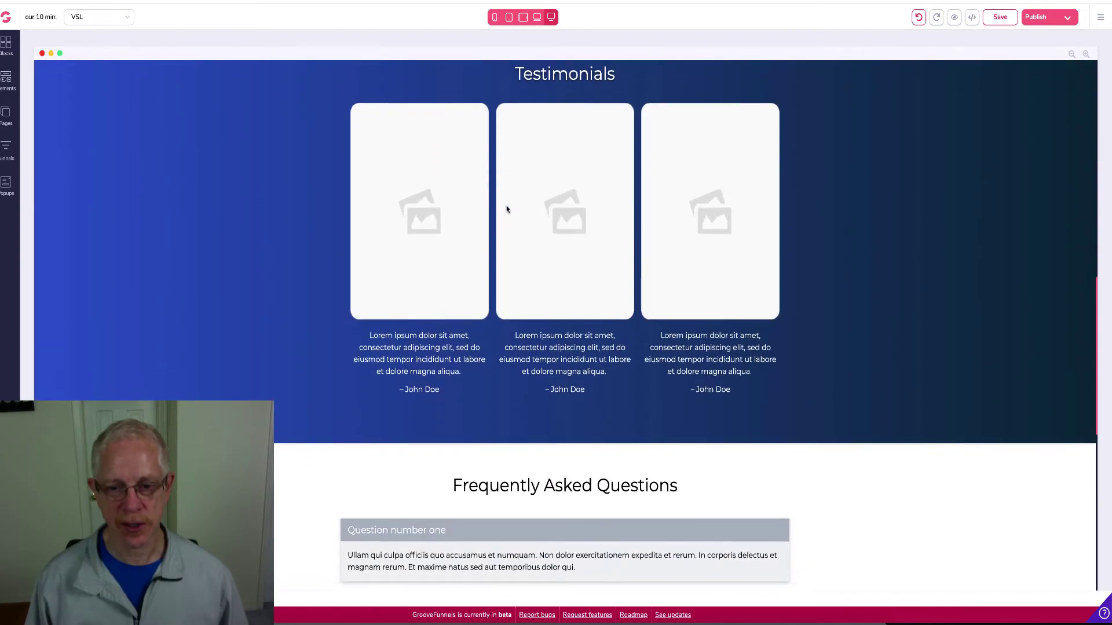
{"action": "scroll", "coordinate": [506, 209], "scroll_direction": "down", "scroll_amount": 8}
{"action": "scroll", "coordinate": [506, 209], "scroll_direction": "up", "scroll_amount": 3}
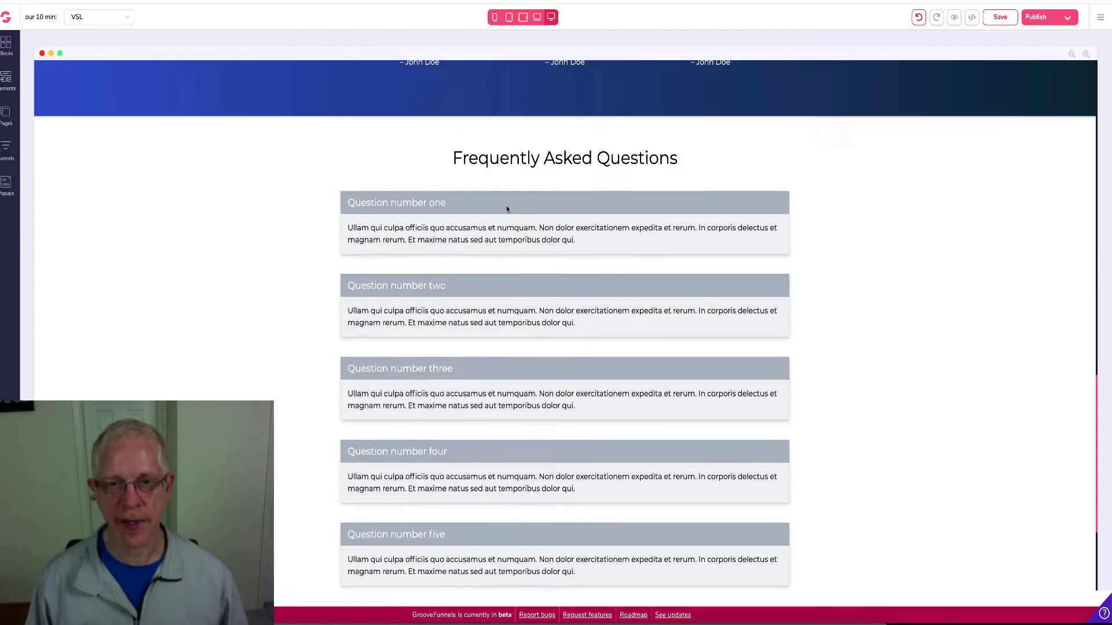
{"action": "scroll", "coordinate": [506, 209], "scroll_direction": "up", "scroll_amount": 6}
{"action": "scroll", "coordinate": [506, 209], "scroll_direction": "down", "scroll_amount": 9}
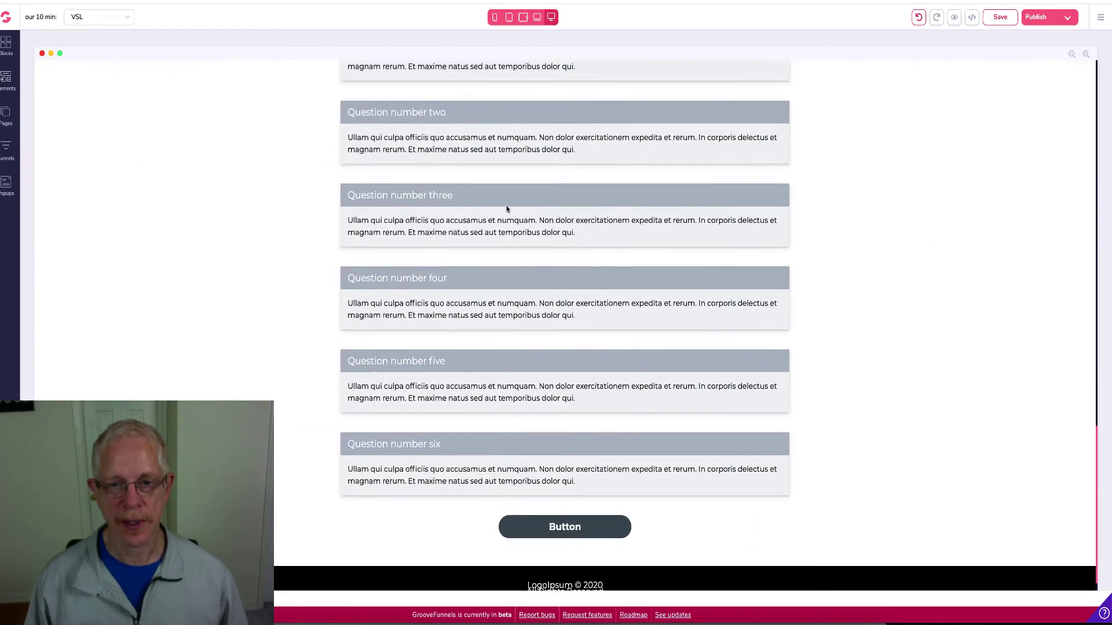
{"action": "scroll", "coordinate": [506, 209], "scroll_direction": "up", "scroll_amount": 8}
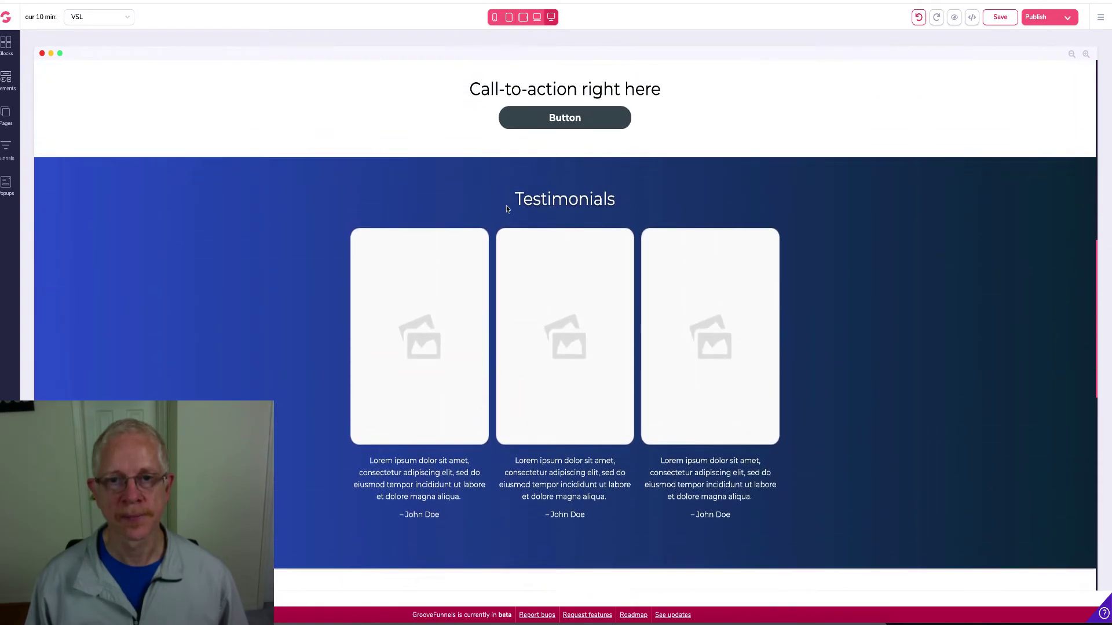
{"action": "scroll", "coordinate": [506, 206], "scroll_direction": "up", "scroll_amount": 1}
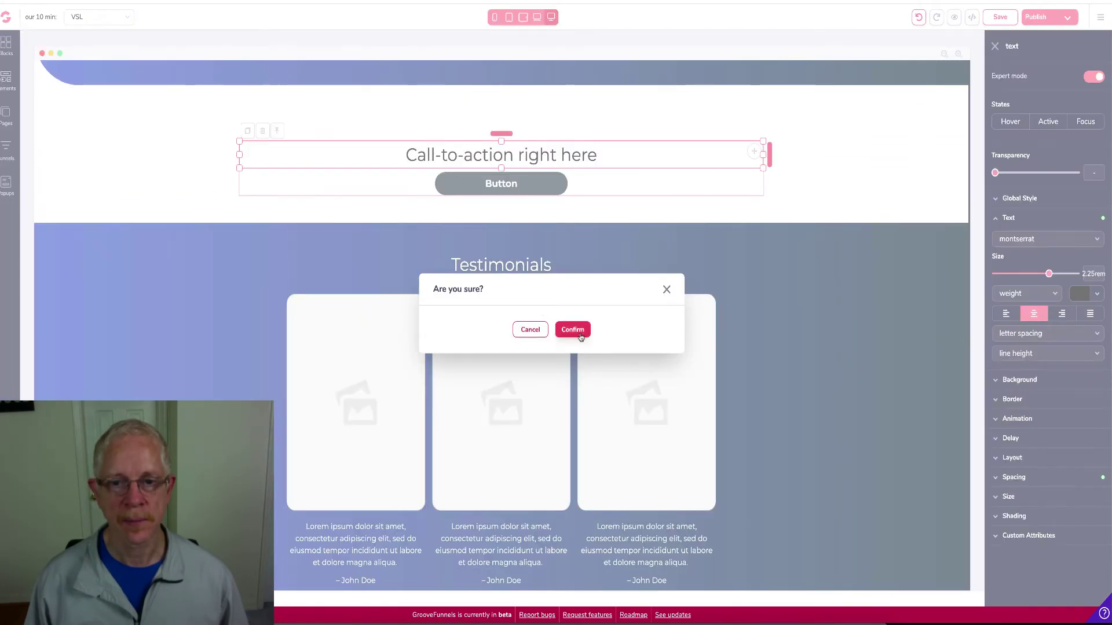
{"action": "left_click", "coordinate": [578, 331]}
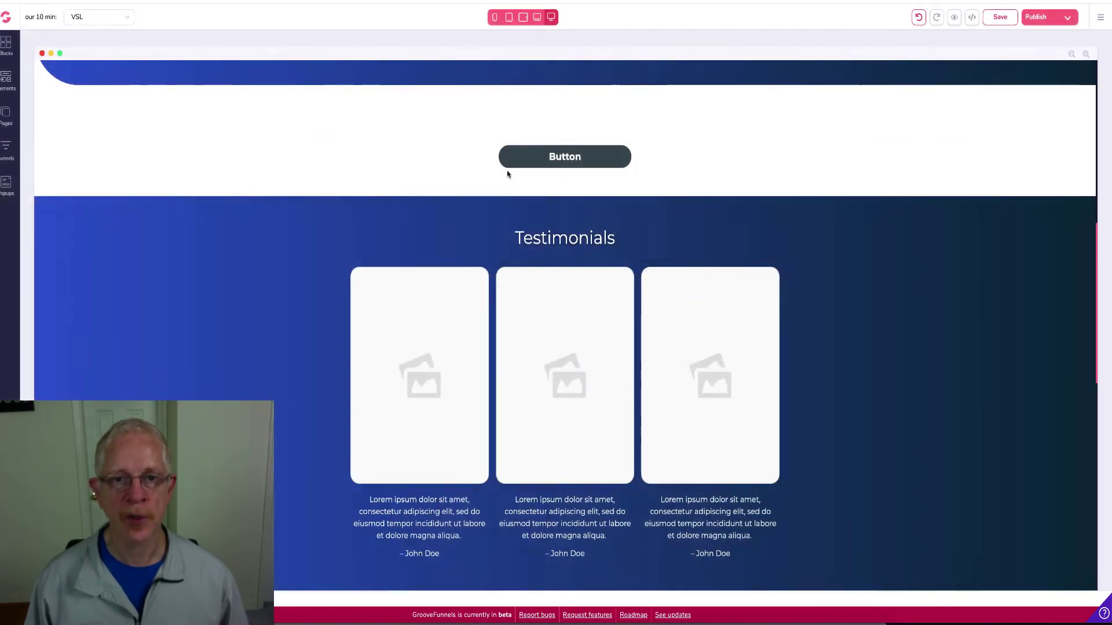
Delete the template button beneath it and the leftover empty container
{"action": "left_click", "coordinate": [524, 161]}
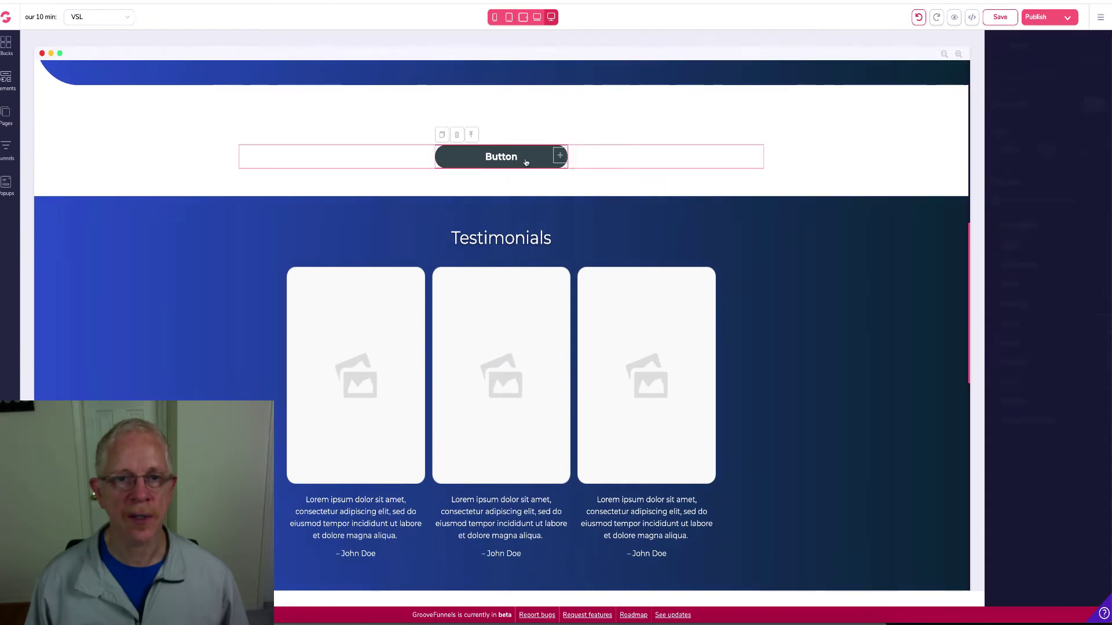
{"action": "left_click", "coordinate": [457, 136]}
{"action": "left_click", "coordinate": [575, 333]}
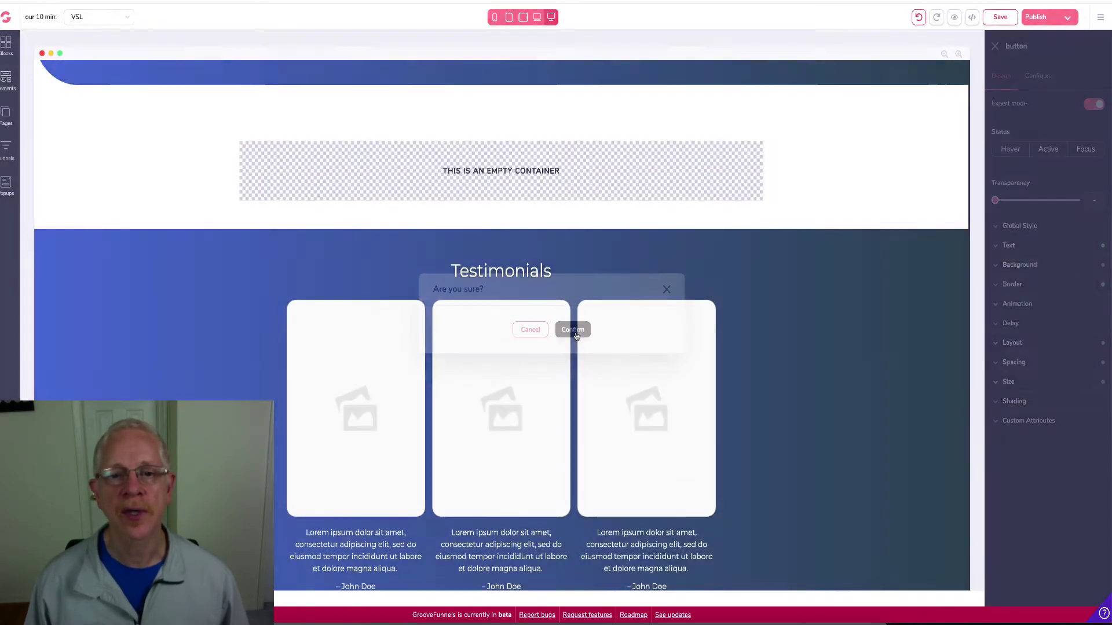
{"action": "left_click", "coordinate": [484, 157]}
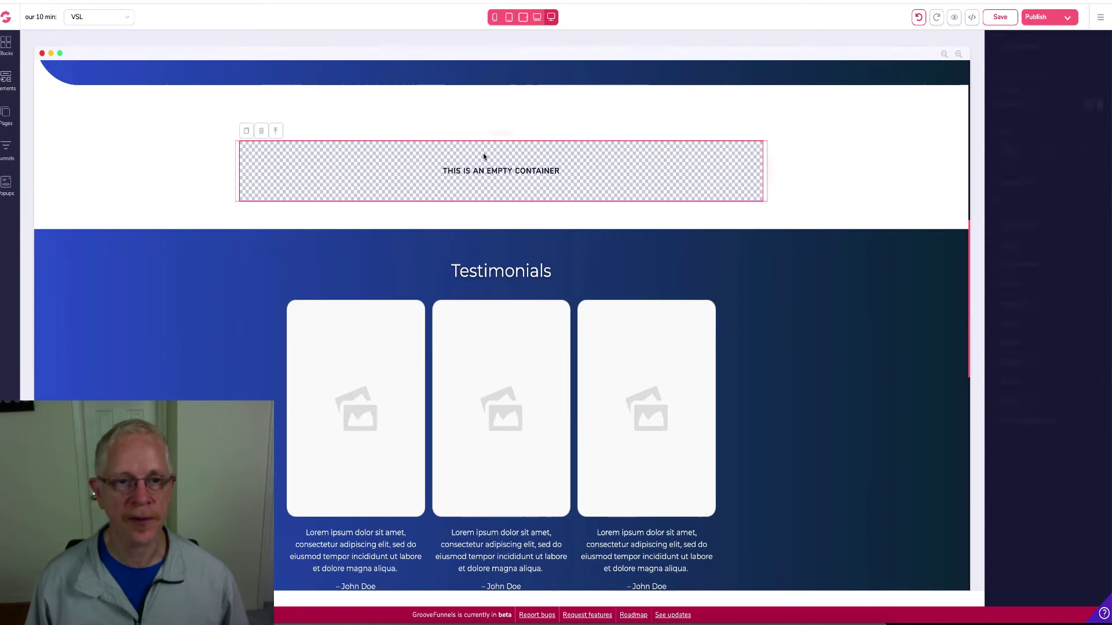
{"action": "left_click", "coordinate": [266, 134]}
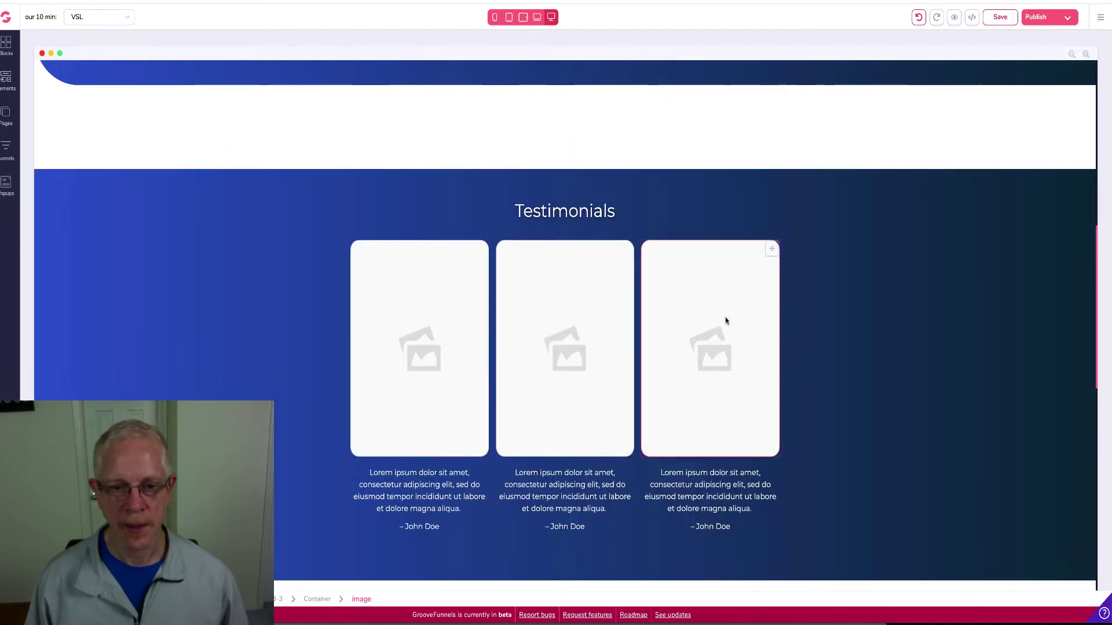
Replace the first testimonial card's placeholder with the photographer's testimonial screenshot
{"action": "left_click", "coordinate": [433, 346]}
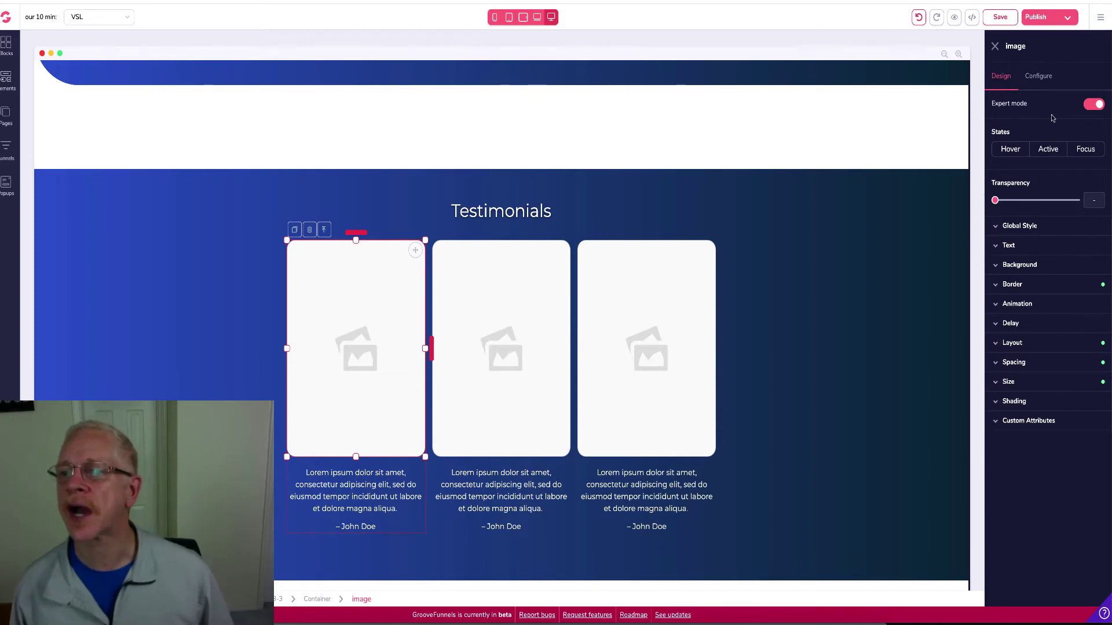
{"action": "left_click", "coordinate": [1040, 78]}
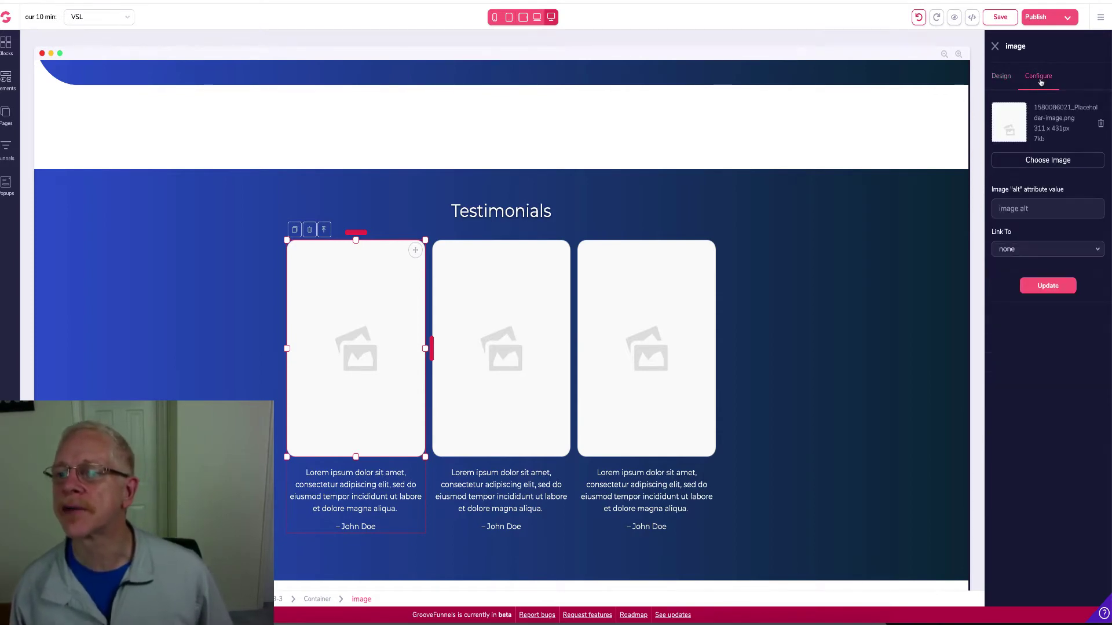
{"action": "left_click", "coordinate": [1048, 163]}
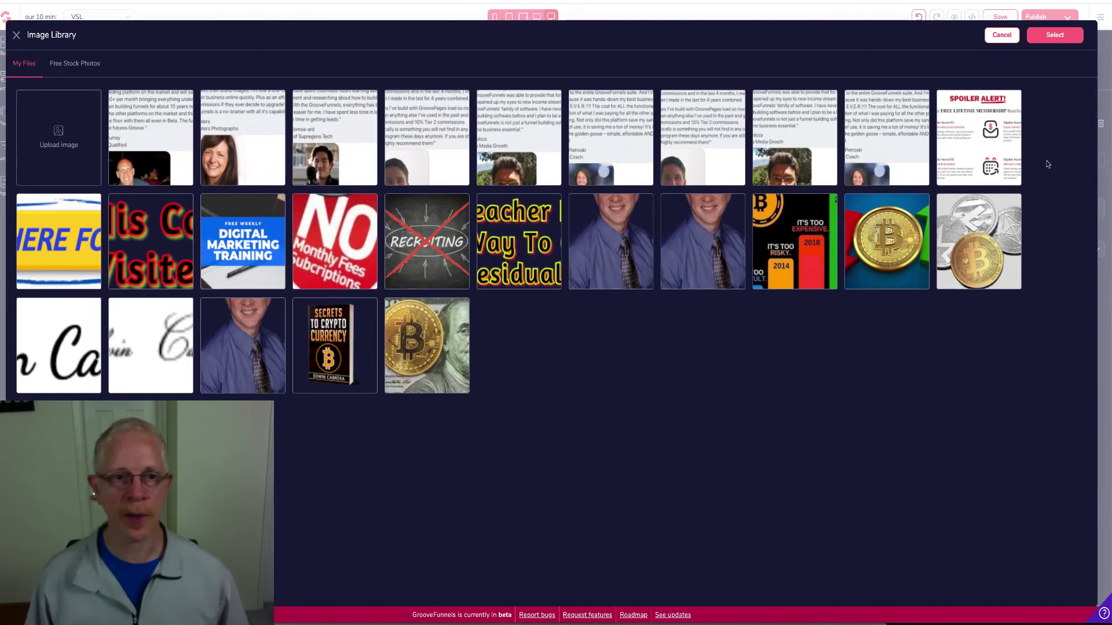
{"action": "left_click", "coordinate": [229, 135]}
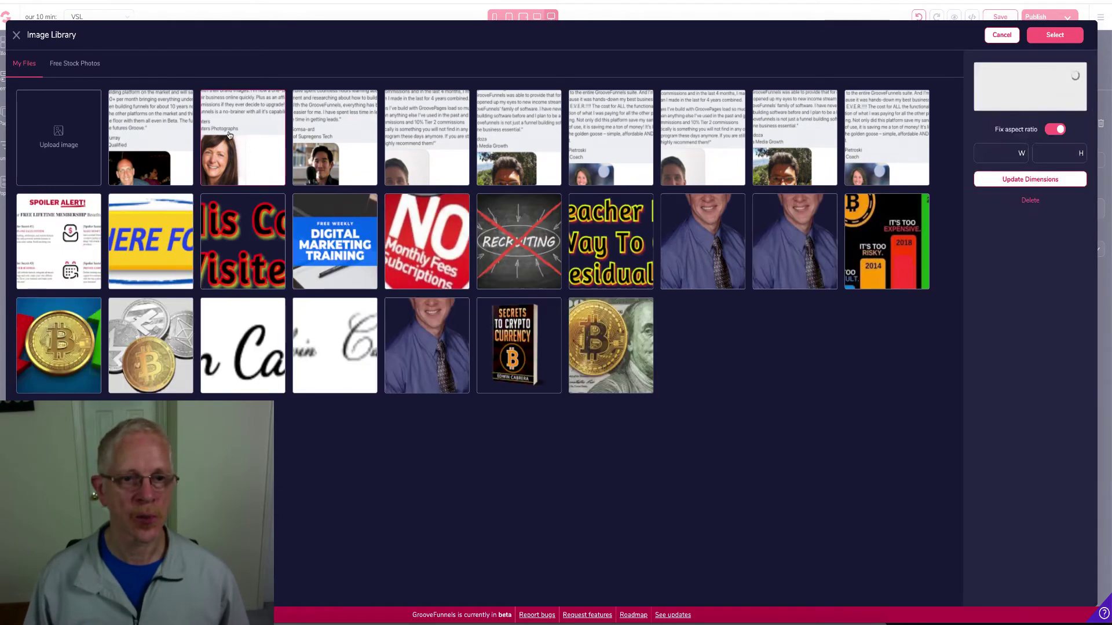
{"action": "left_click", "coordinate": [1060, 39]}
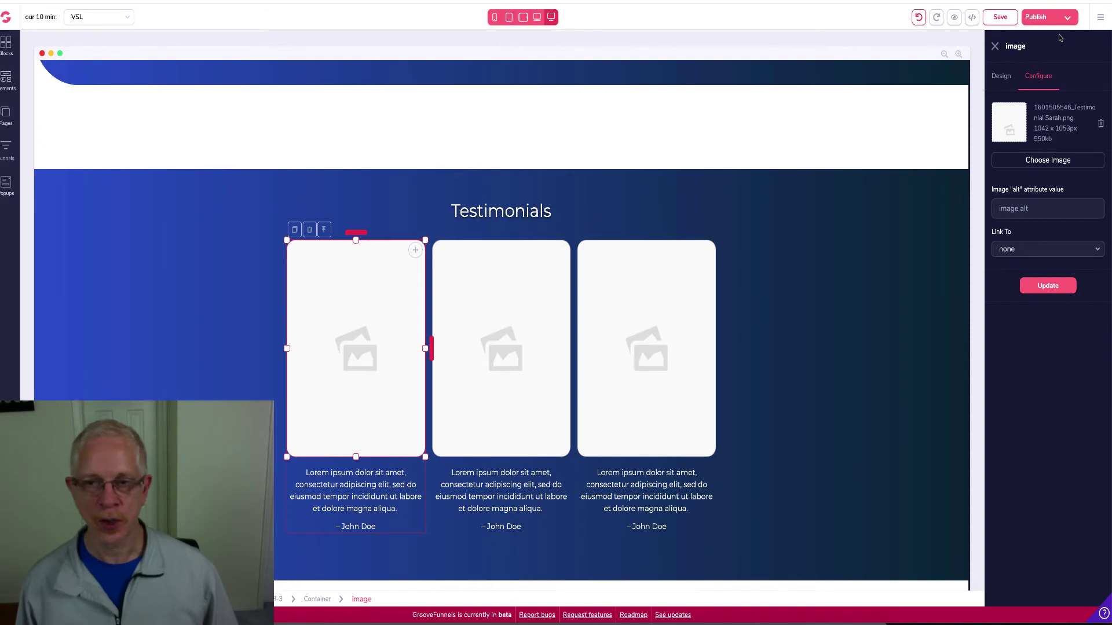
{"action": "left_click", "coordinate": [1048, 286]}
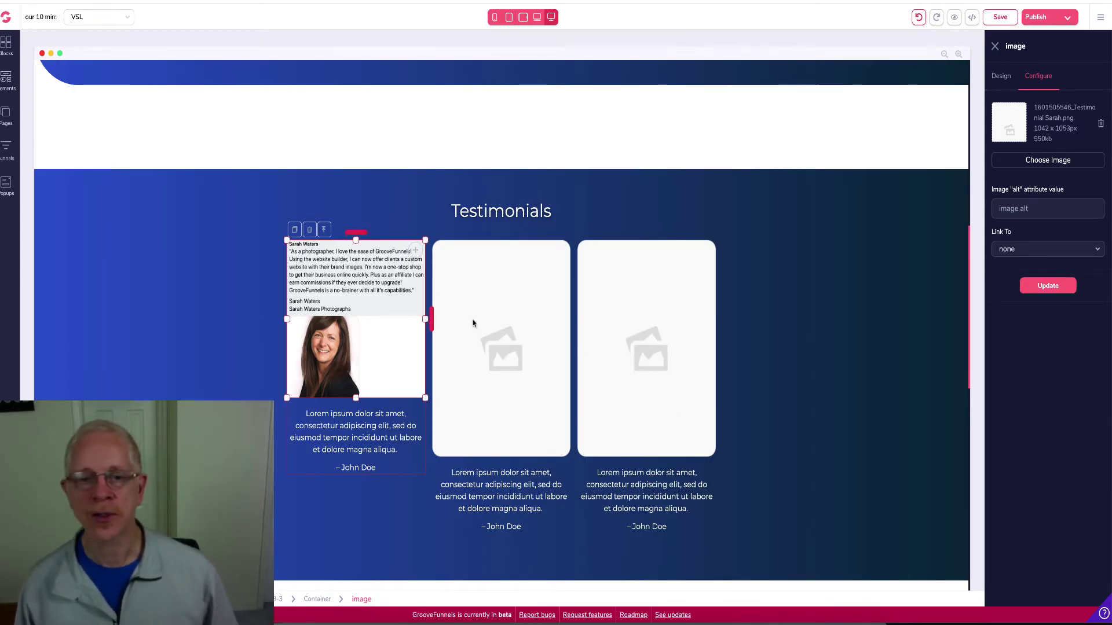
Replace the second card's placeholder with the tech founder's screenshot, then select the third card's image
{"action": "left_click", "coordinate": [497, 338]}
{"action": "left_click", "coordinate": [1047, 160]}
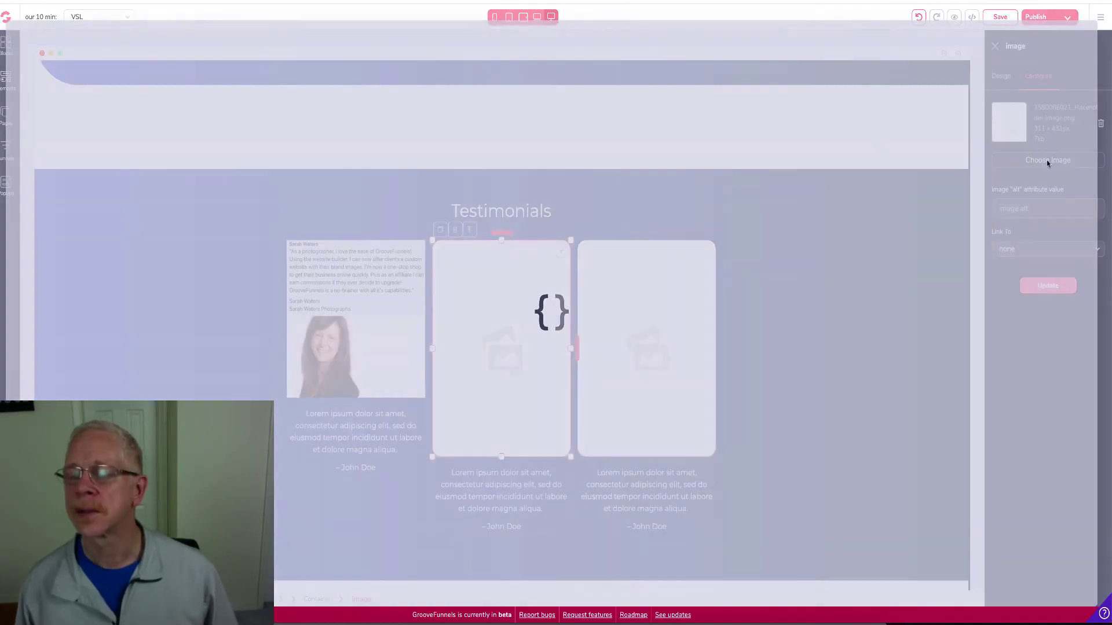
{"action": "left_click", "coordinate": [343, 165]}
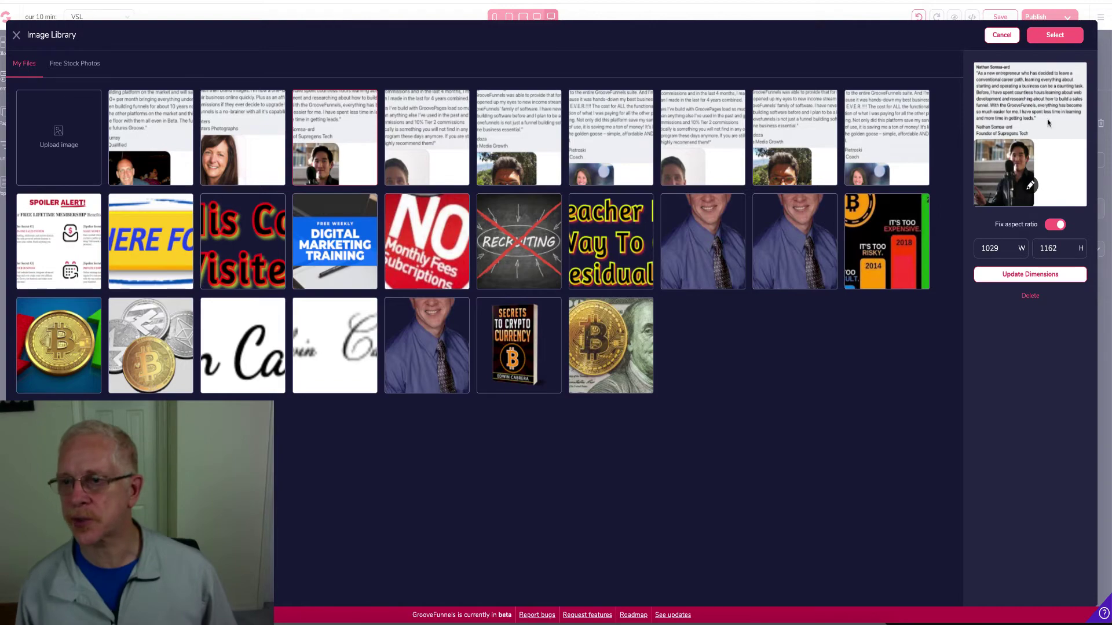
{"action": "left_click", "coordinate": [1055, 35]}
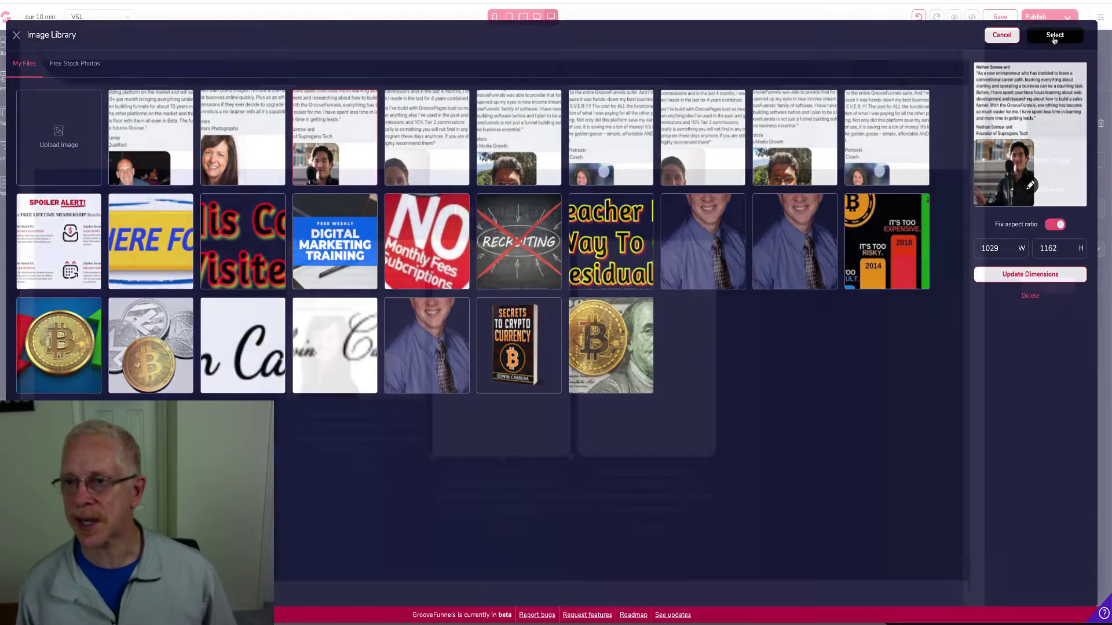
{"action": "left_click", "coordinate": [1052, 287]}
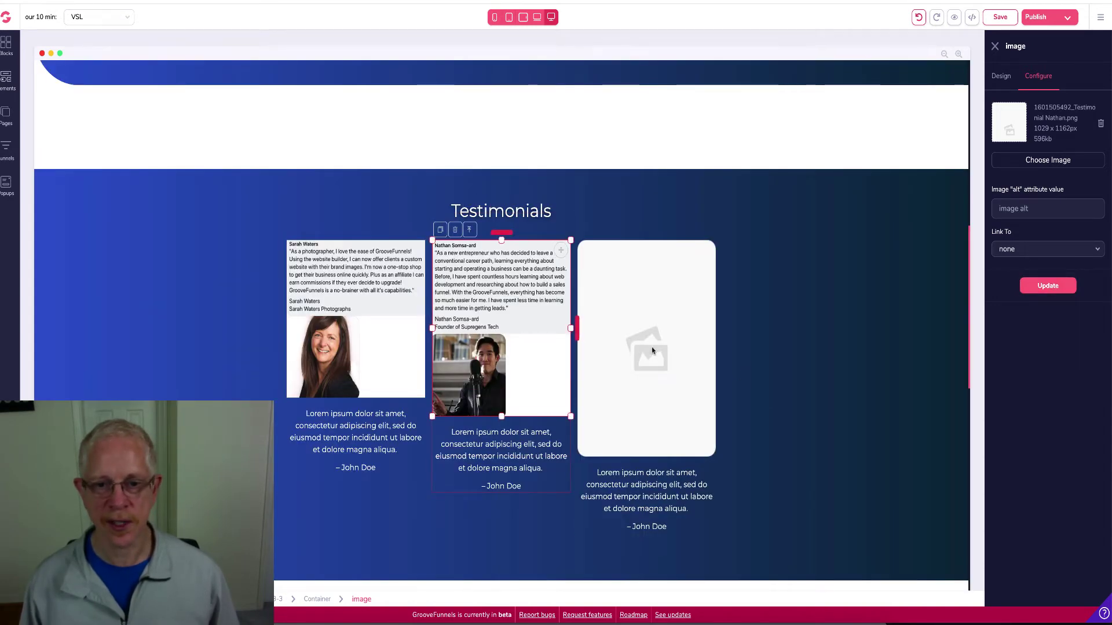
{"action": "left_click", "coordinate": [651, 349]}
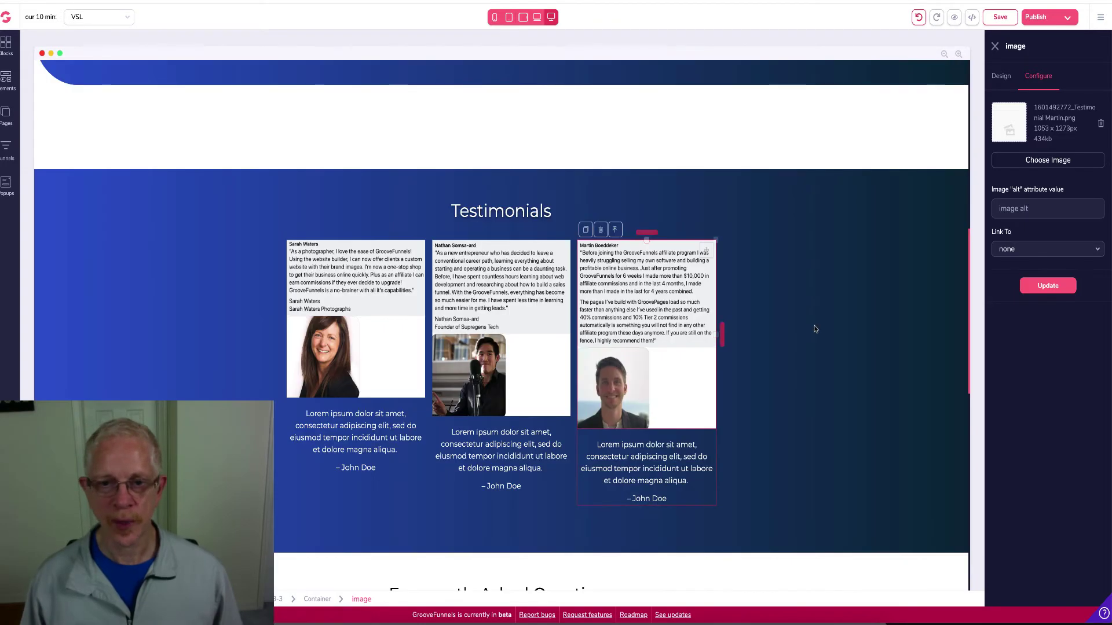
{"action": "scroll", "coordinate": [760, 306], "scroll_direction": "down", "scroll_amount": 2}
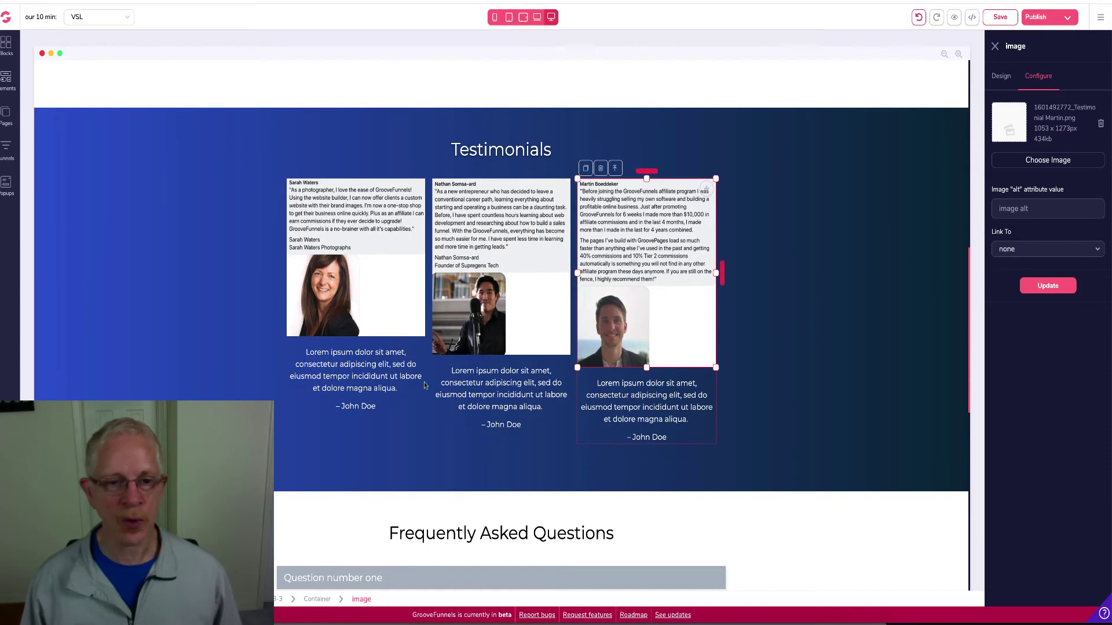
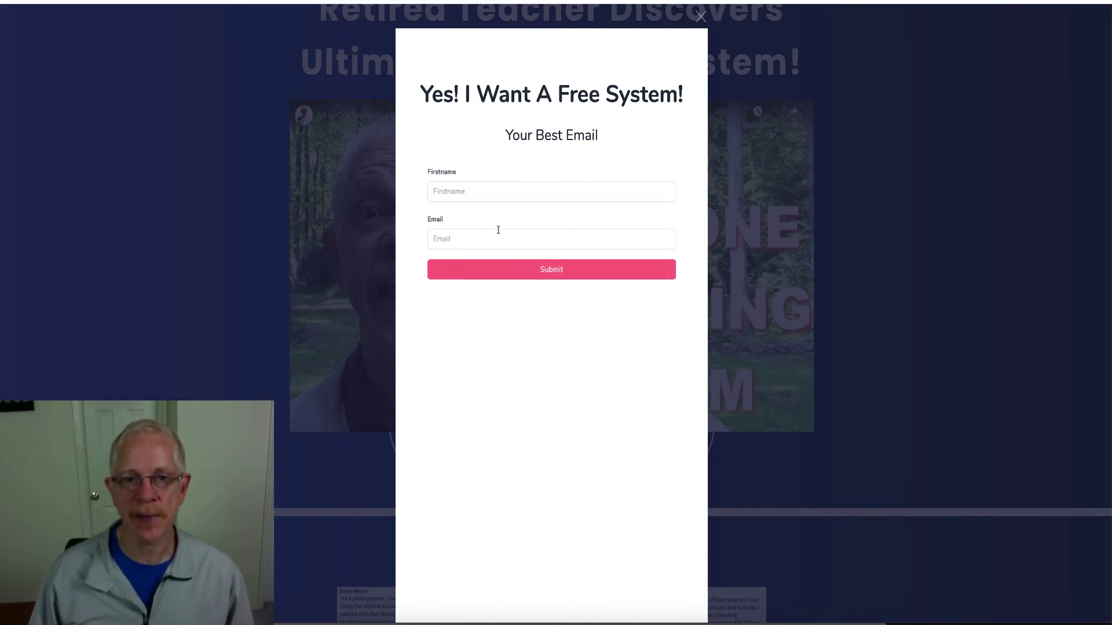
Submit the opt-in popup with the saved first name plus surname 'Test' and the autofilled e-mail
{"action": "left_click", "coordinate": [457, 194]}
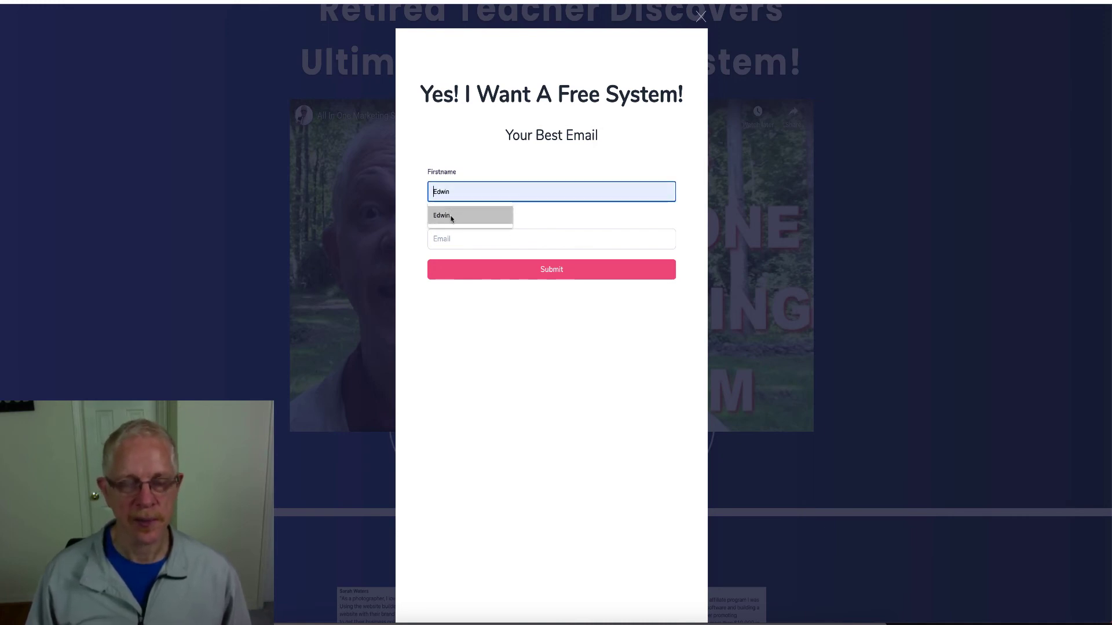
{"action": "left_click", "coordinate": [451, 216]}
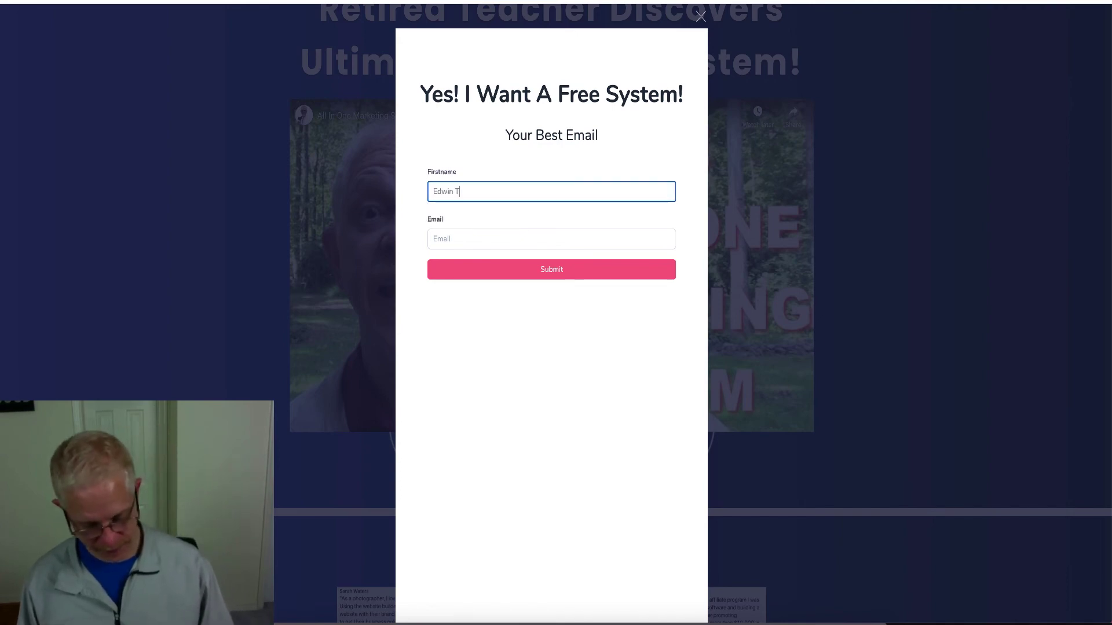
{"action": "type", "text": "Test"}
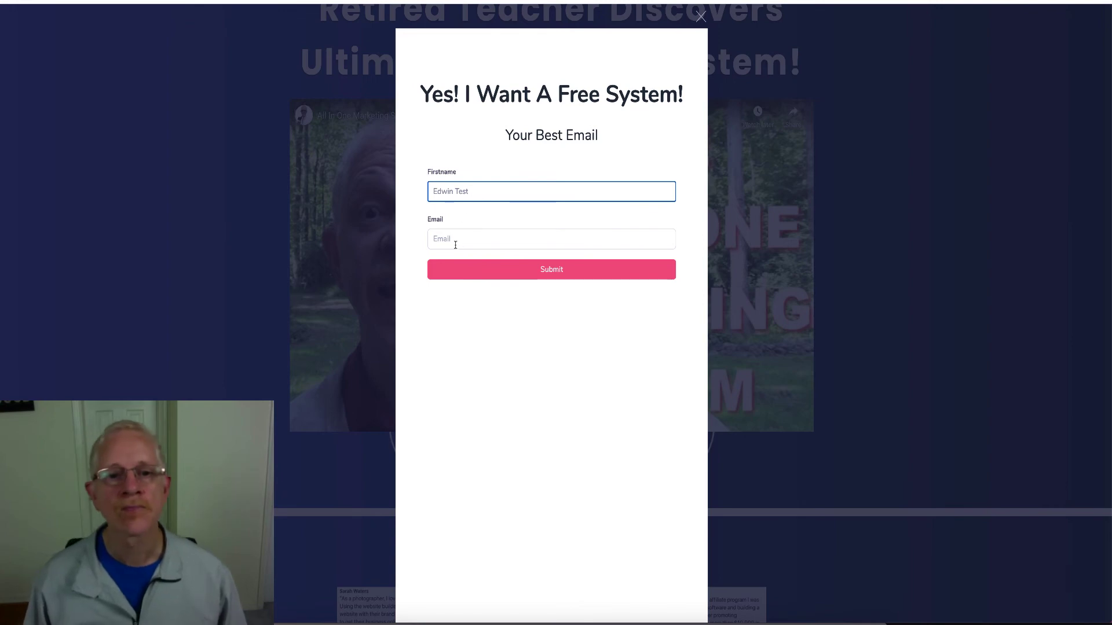
{"action": "left_click", "coordinate": [451, 244]}
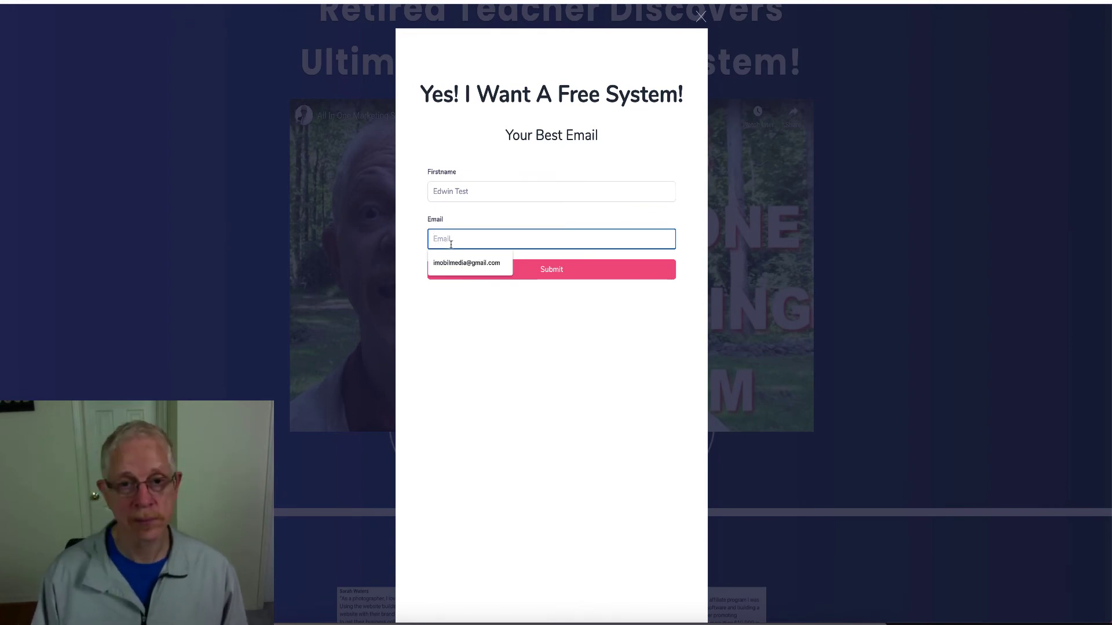
{"action": "left_click", "coordinate": [456, 261]}
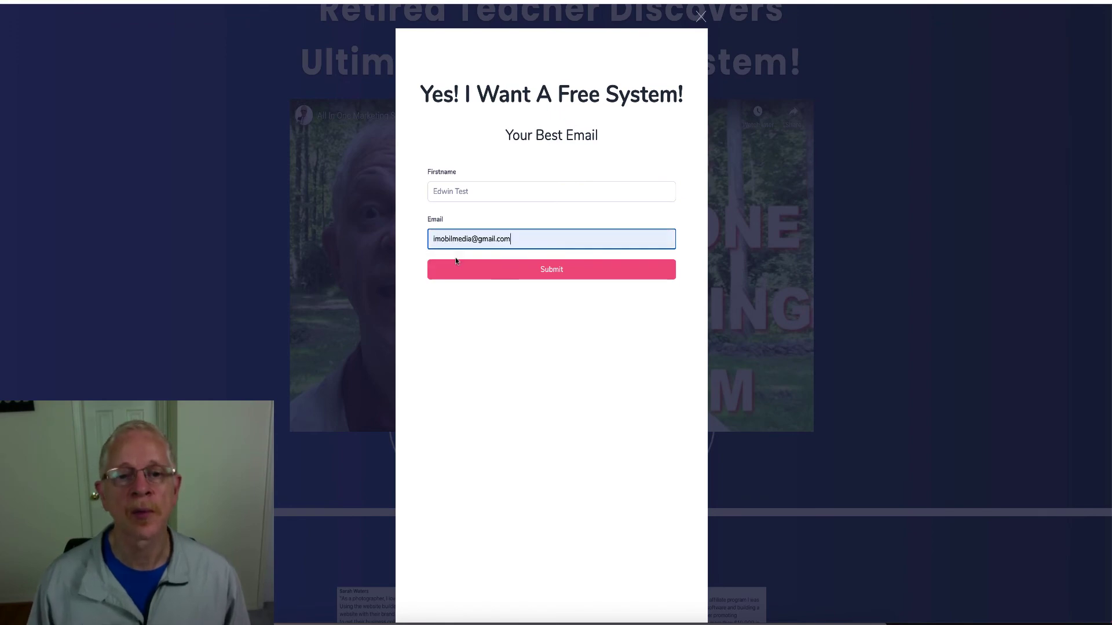
{"action": "left_click", "coordinate": [560, 274]}
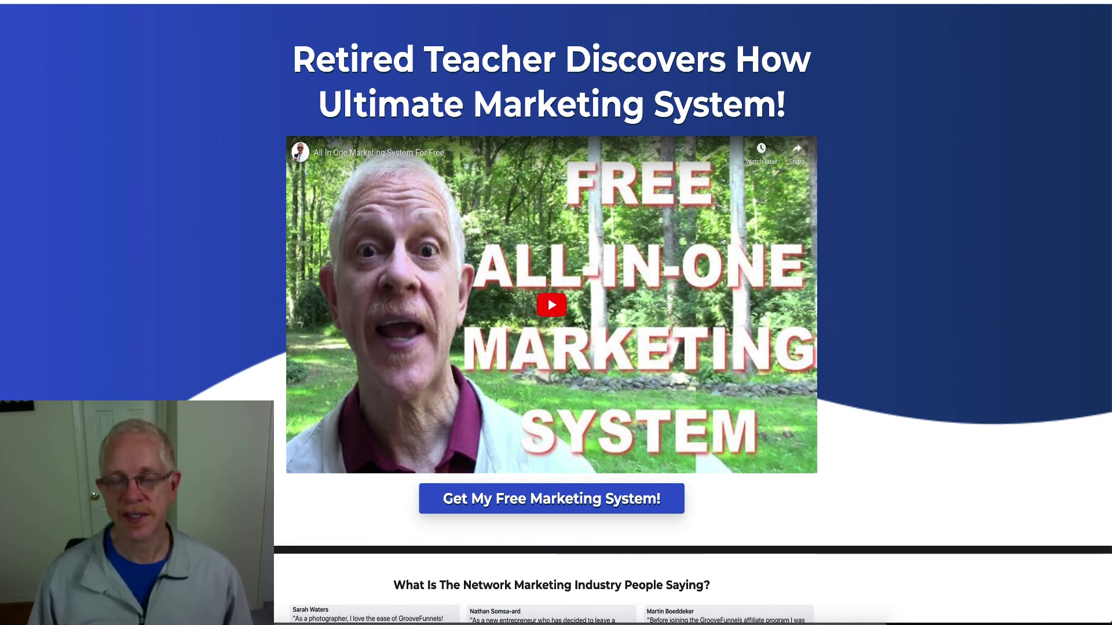
Scroll through the live page, then return to the My Sites dashboard
{"action": "scroll", "coordinate": [888, 220], "scroll_direction": "down", "scroll_amount": 2}
{"action": "scroll", "coordinate": [887, 222], "scroll_direction": "down", "scroll_amount": 7}
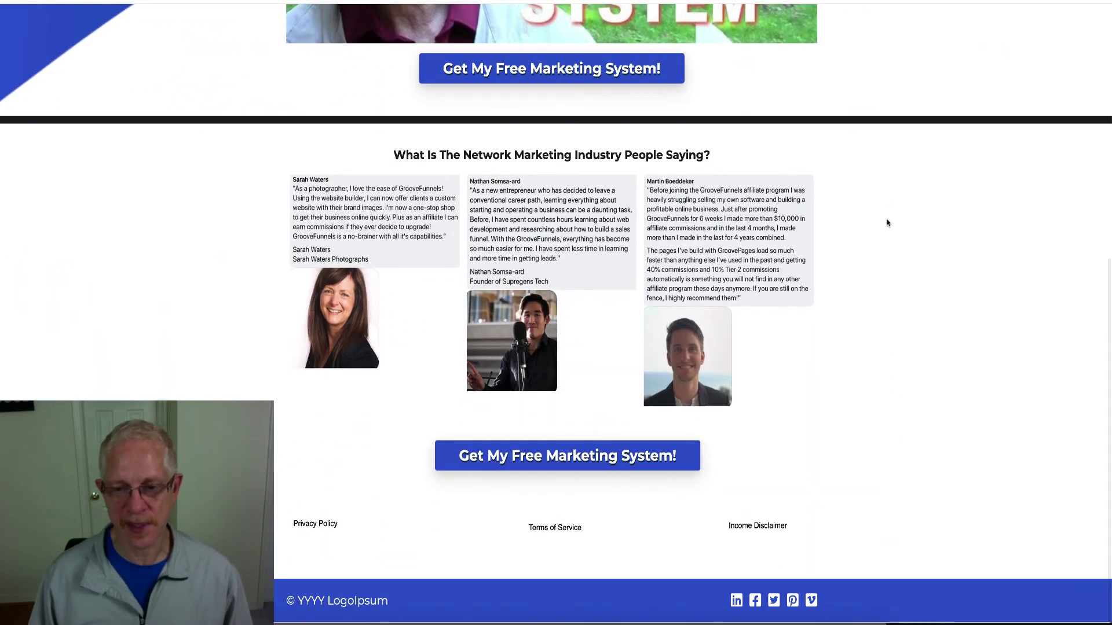
{"action": "scroll", "coordinate": [888, 223], "scroll_direction": "up", "scroll_amount": 8}
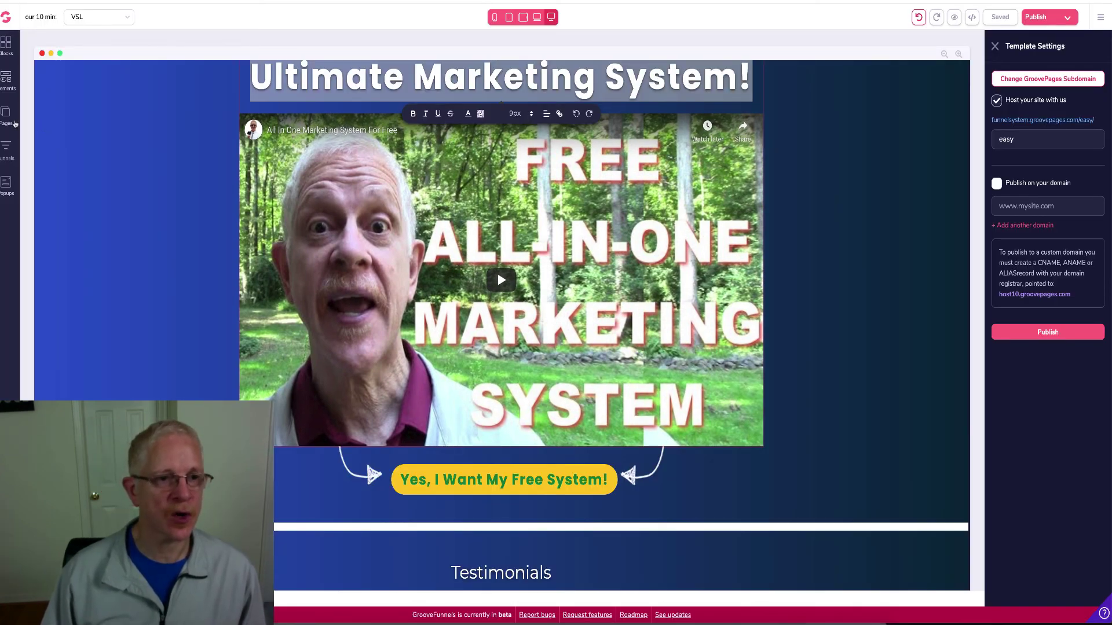
{"action": "left_click", "coordinate": [6, 118]}
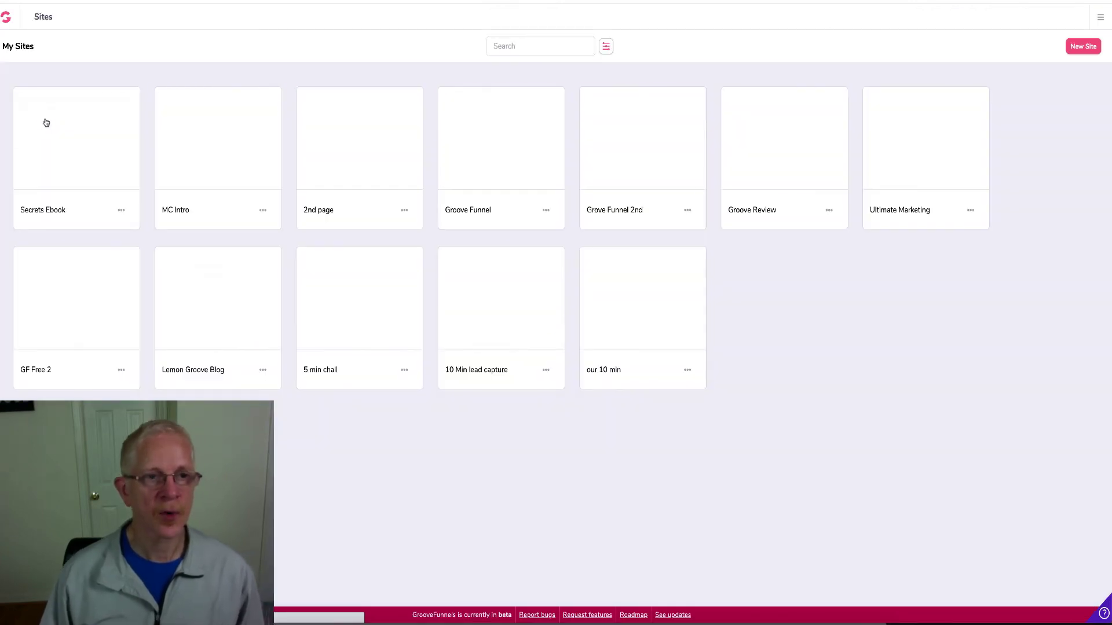
Open the 'our 10 min' lead capture site in the editor
{"action": "mouse_move", "coordinate": [505, 304]}
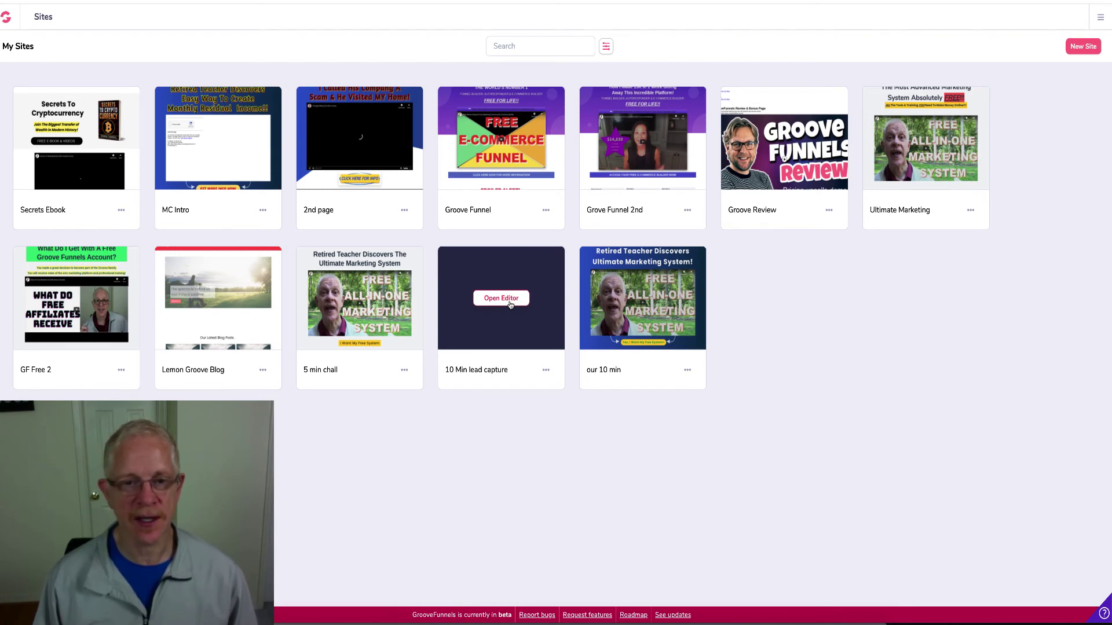
{"action": "left_click", "coordinate": [510, 305]}
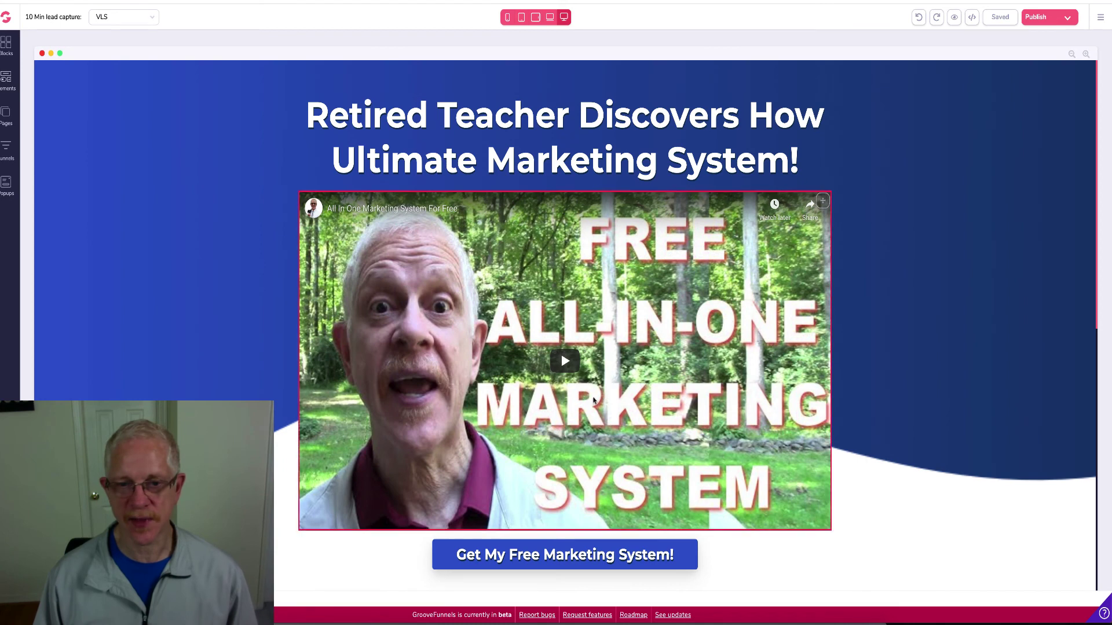
Link the Get My Free Marketing System! button to the pasted GrooveSell URL, opening in a new tab
{"action": "scroll", "coordinate": [594, 399], "scroll_direction": "down", "scroll_amount": 3}
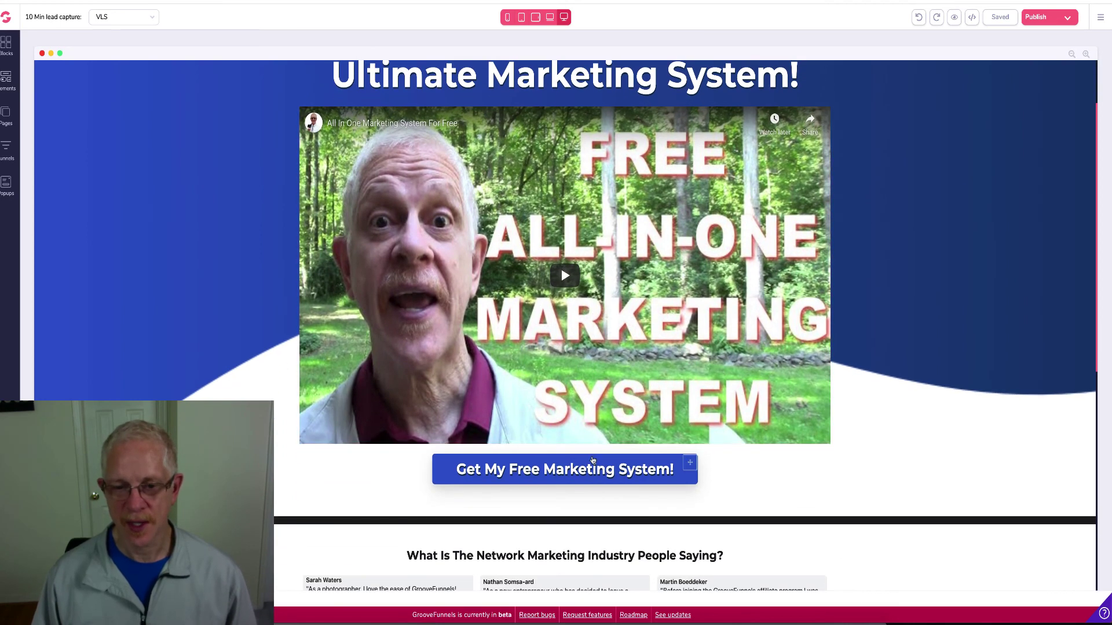
{"action": "left_click", "coordinate": [592, 464]}
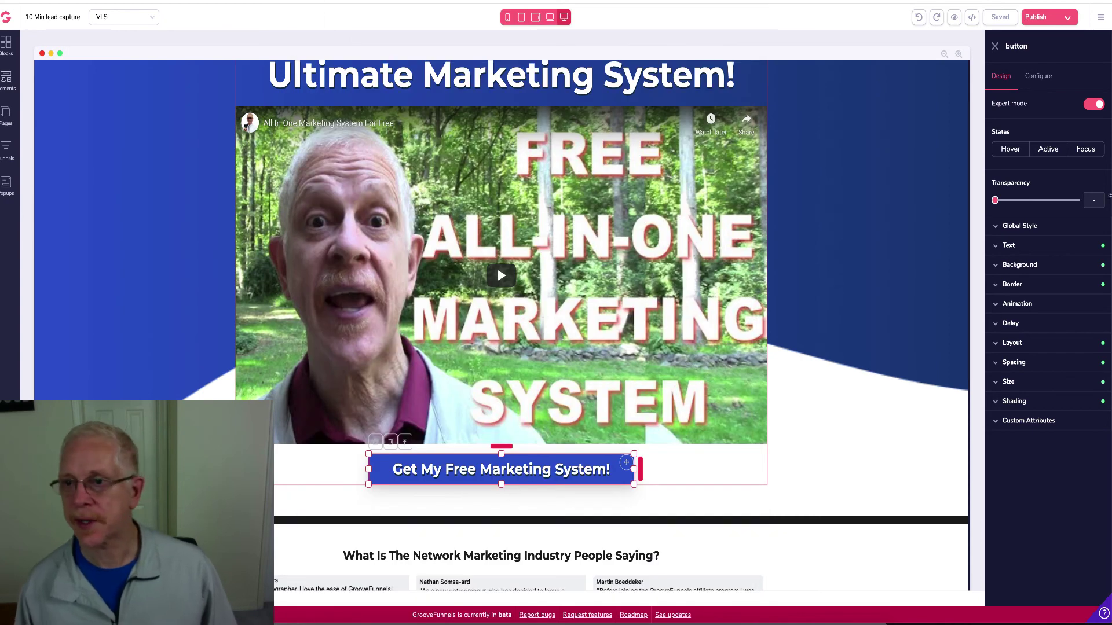
{"action": "left_click", "coordinate": [1040, 77]}
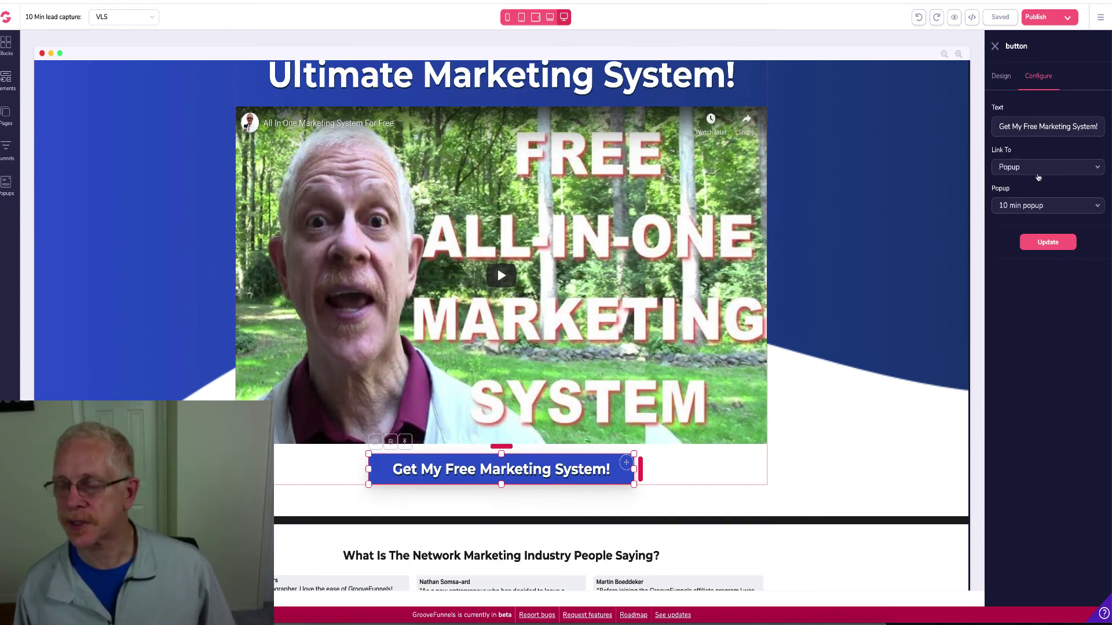
{"action": "left_click", "coordinate": [1038, 168]}
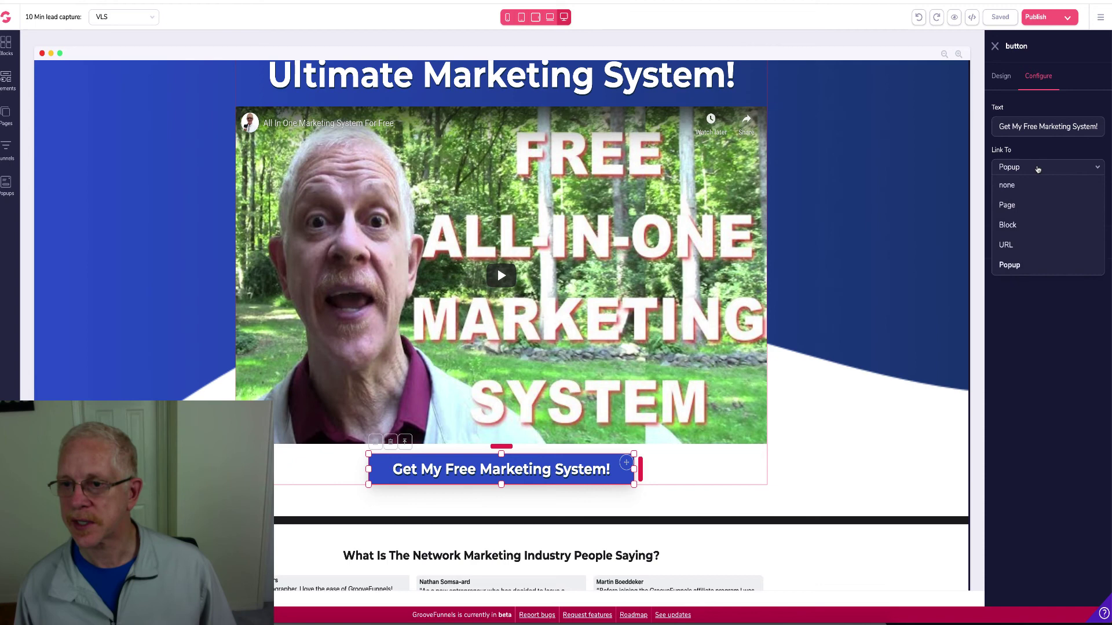
{"action": "left_click", "coordinate": [1023, 248]}
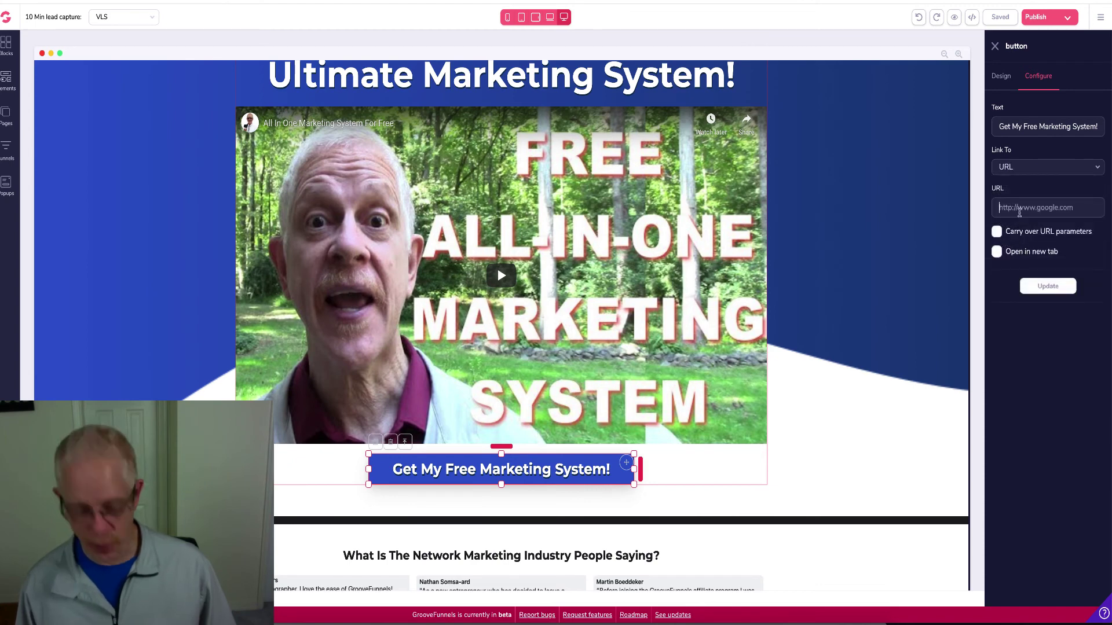
{"action": "left_click", "coordinate": [1019, 213]}
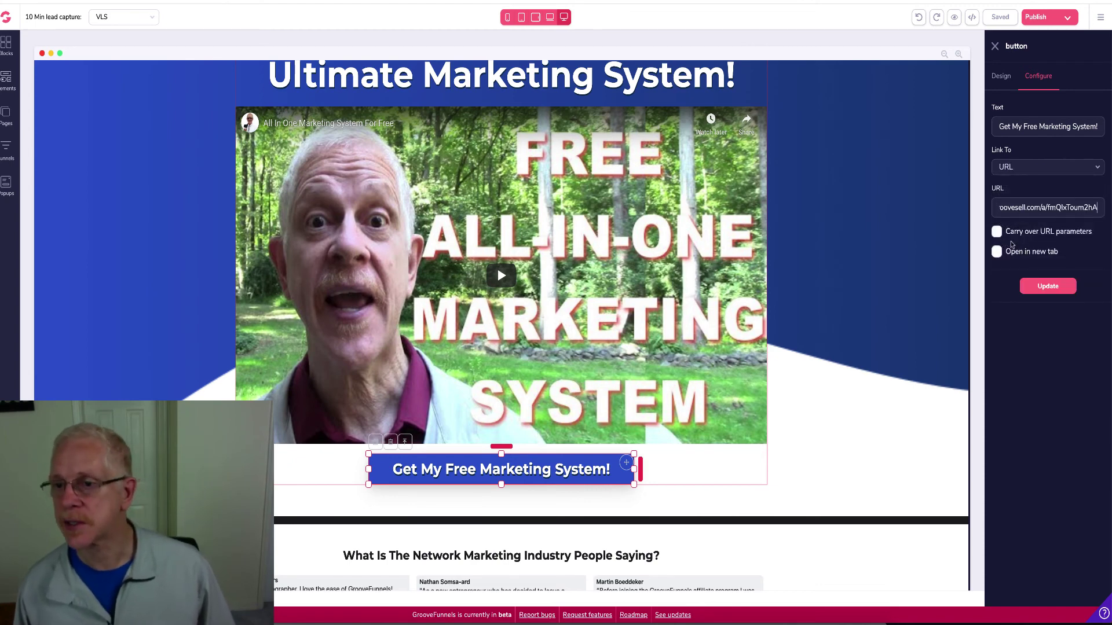
{"action": "left_click", "coordinate": [996, 255]}
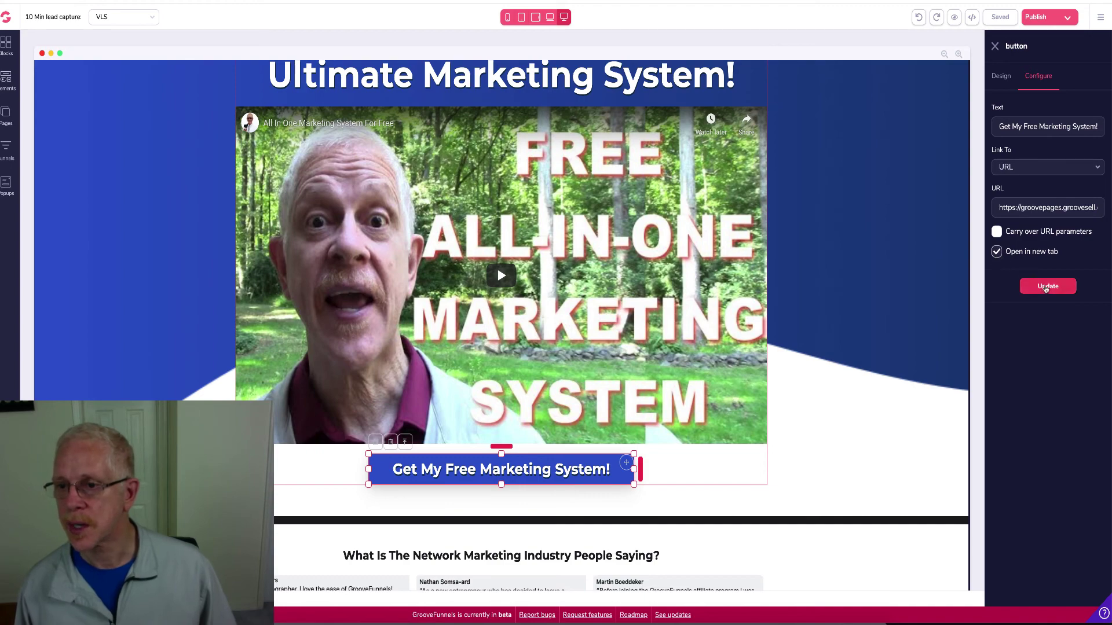
{"action": "left_click", "coordinate": [1049, 286]}
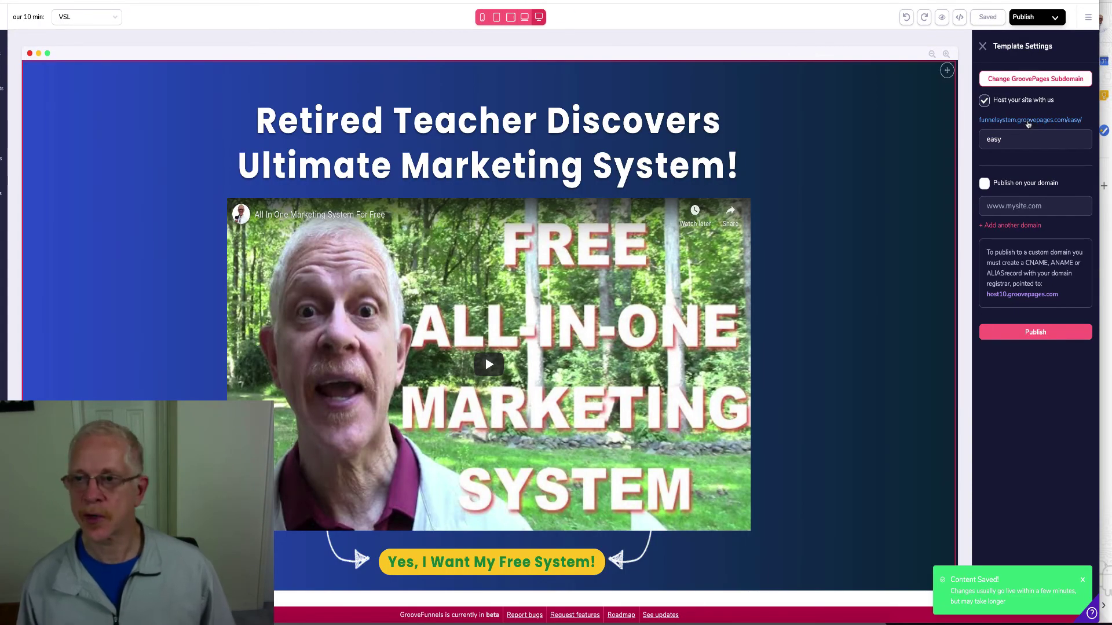
Open the live funnelsystem.groovepages.com/easy/ page and launch the yellow button's opt-in popup
{"action": "left_click", "coordinate": [1028, 120]}
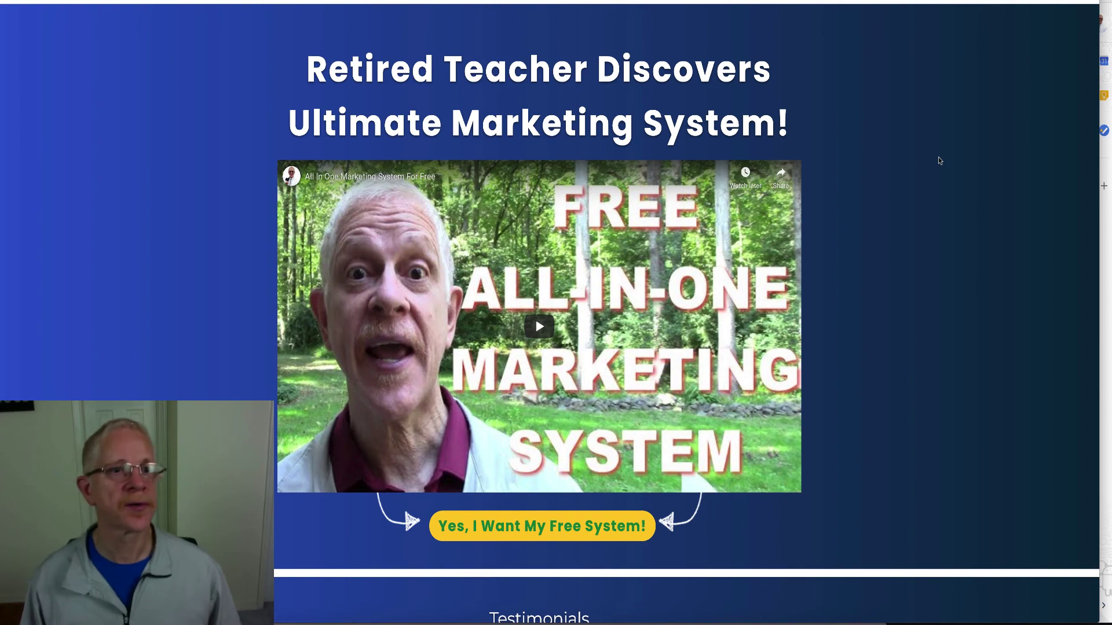
{"action": "scroll", "coordinate": [938, 158], "scroll_direction": "down", "scroll_amount": 1}
{"action": "scroll", "coordinate": [939, 160], "scroll_direction": "down", "scroll_amount": 1}
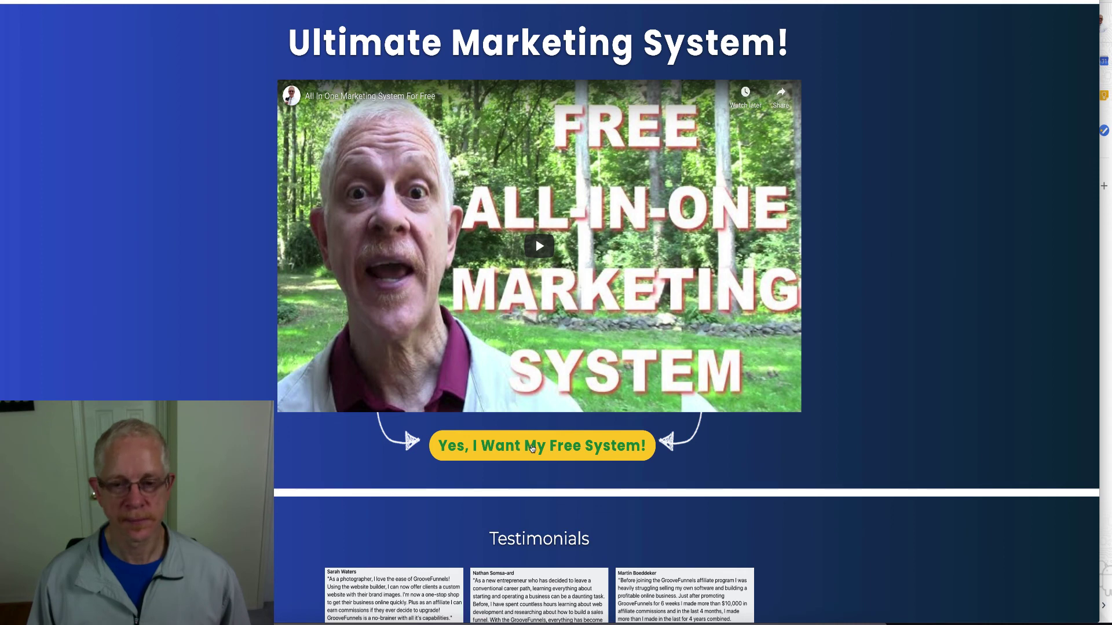
{"action": "left_click", "coordinate": [532, 449]}
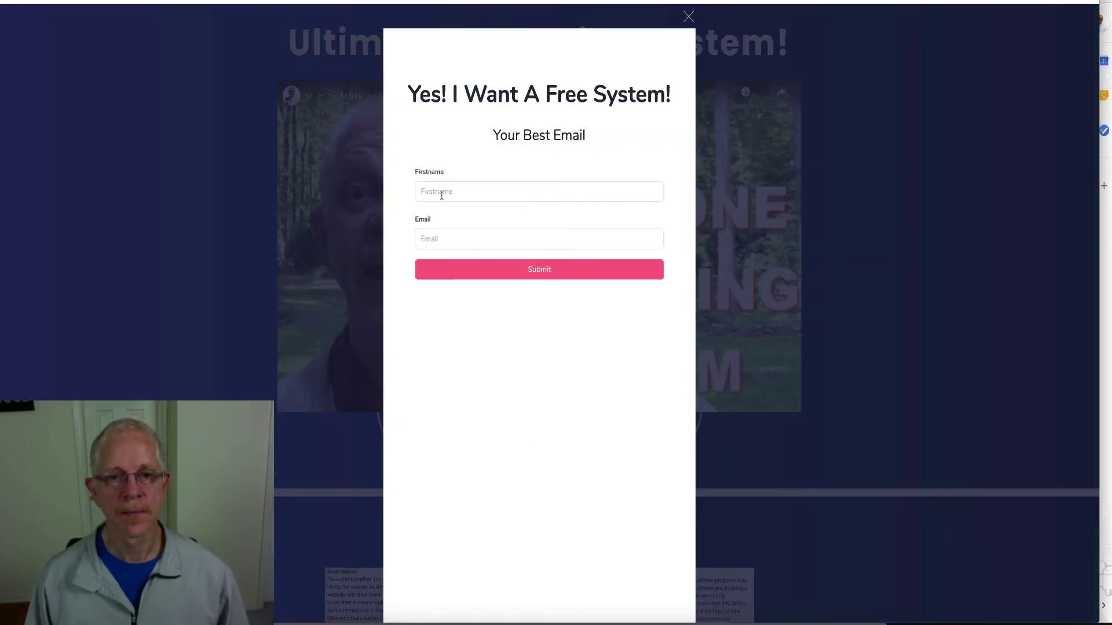
Submit the popup with the saved first name and a test e-mail address
{"action": "left_click", "coordinate": [441, 196]}
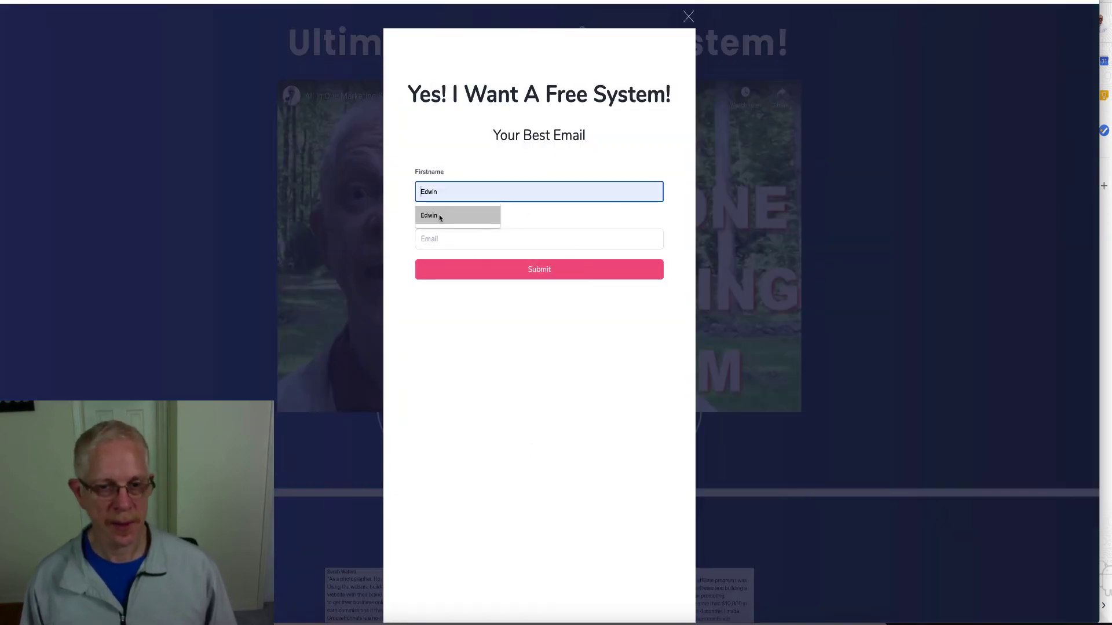
{"action": "left_click", "coordinate": [439, 218]}
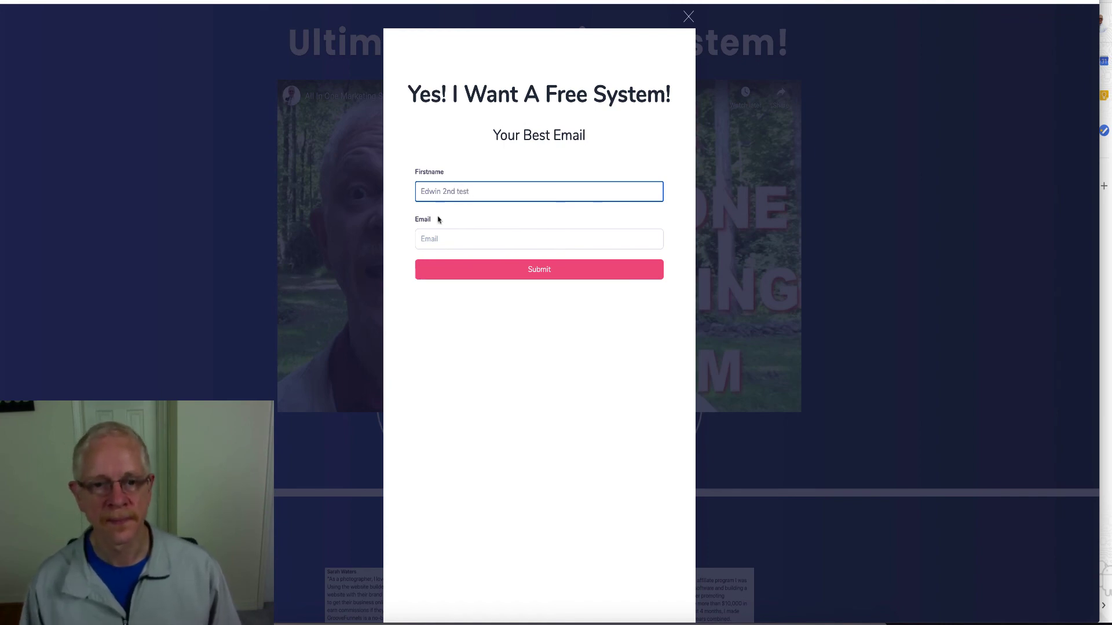
{"action": "left_click", "coordinate": [433, 245]}
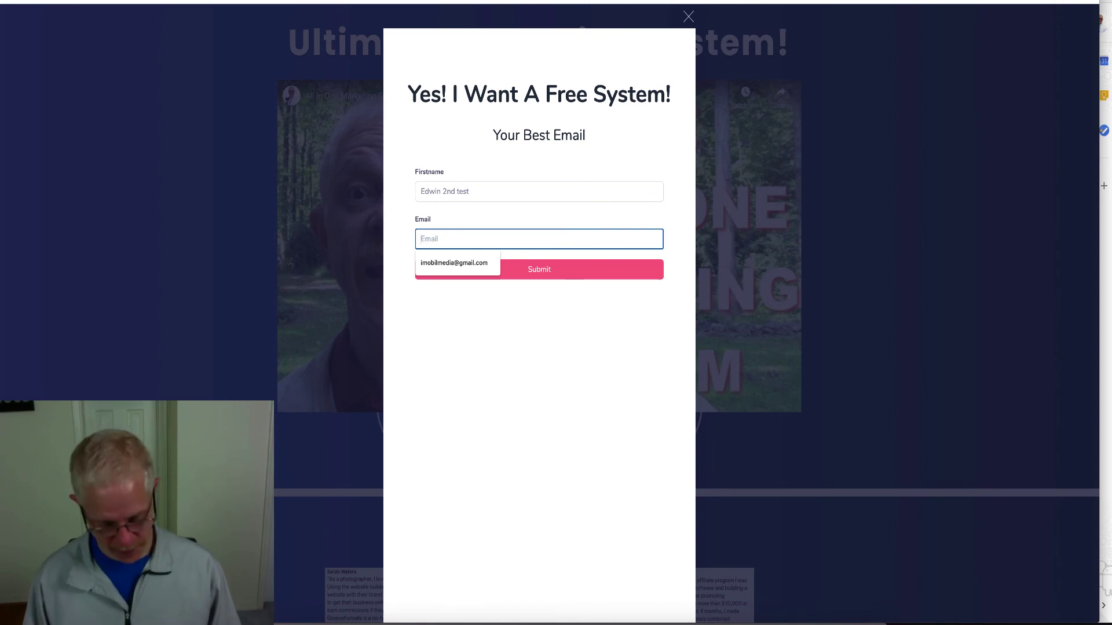
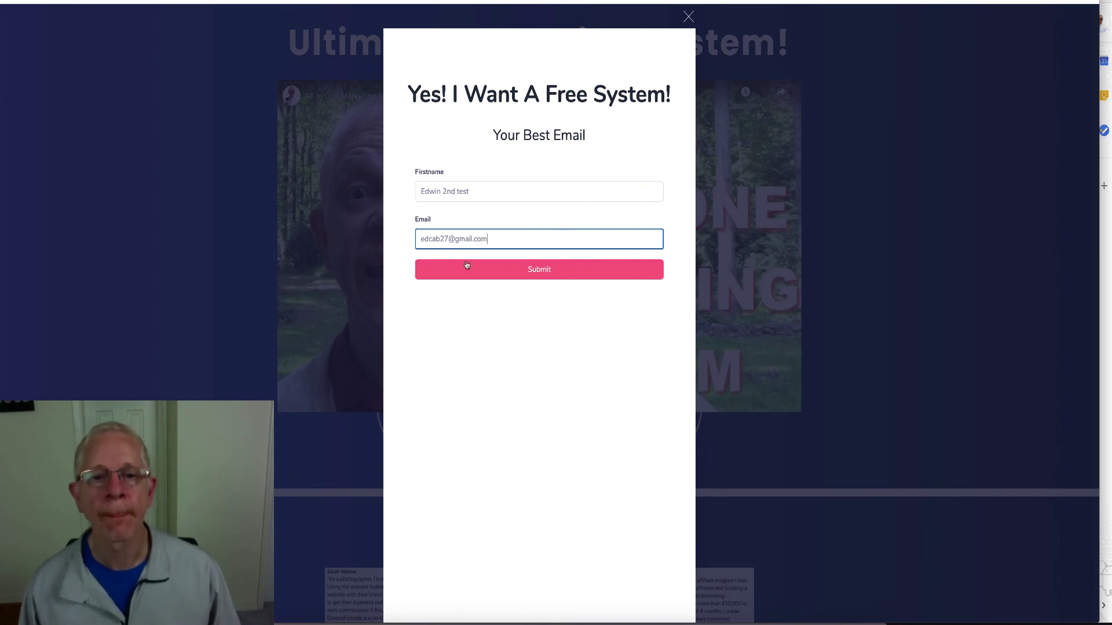
{"action": "left_click", "coordinate": [539, 269]}
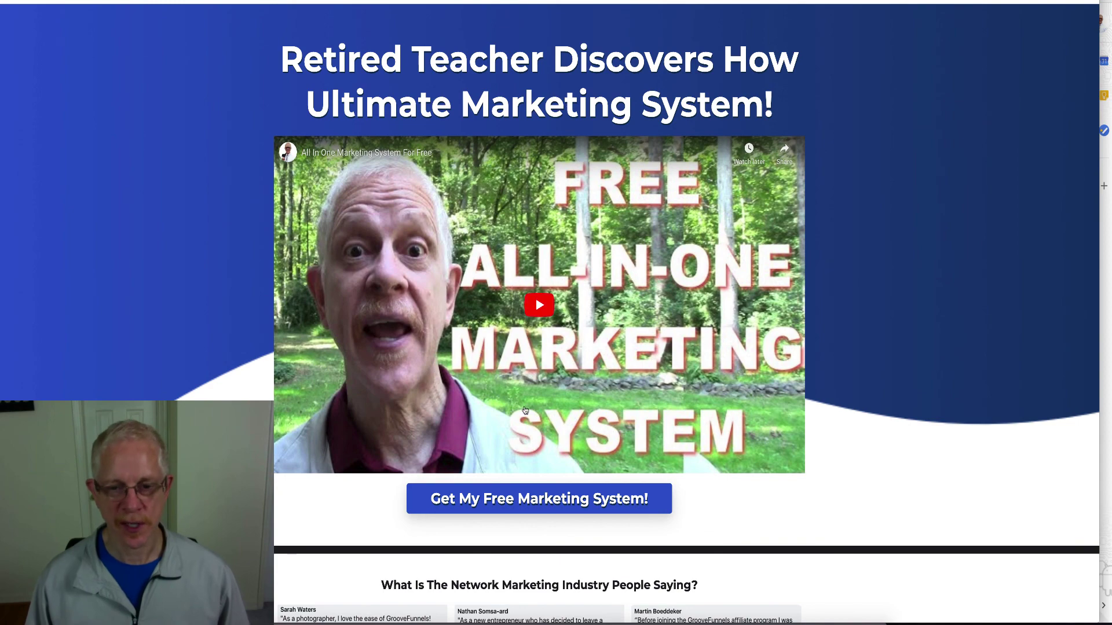
Open the Grand Opening page and browse bonuses like Youzign, 22apps, Chatmatic and FTC Guardian
{"action": "left_click", "coordinate": [548, 499]}
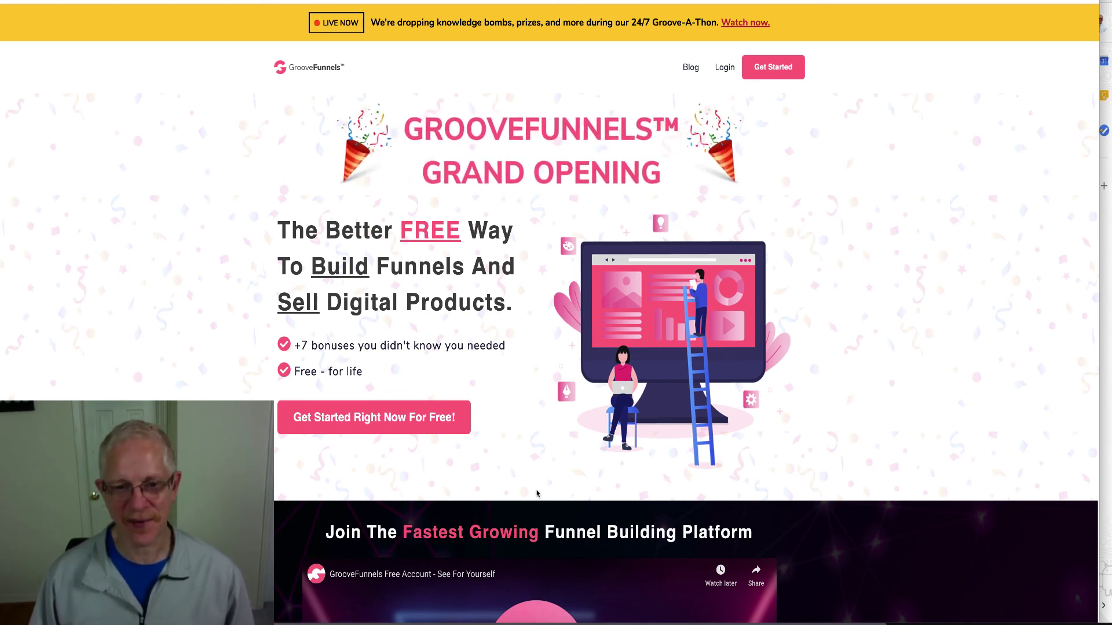
{"action": "scroll", "coordinate": [513, 414], "scroll_direction": "down", "scroll_amount": 13}
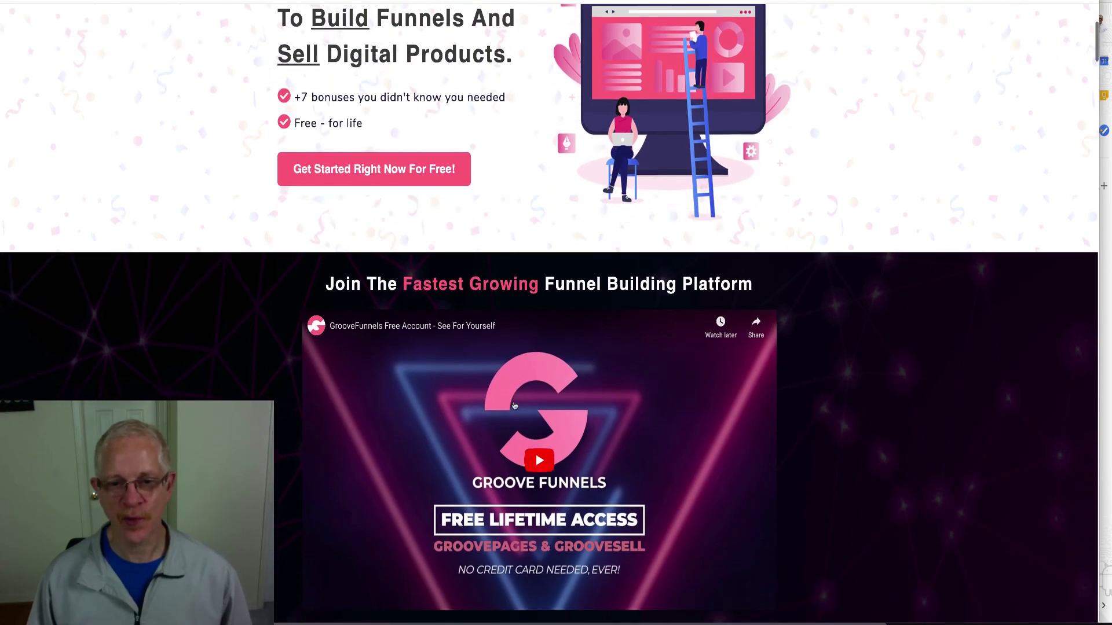
{"action": "scroll", "coordinate": [515, 406], "scroll_direction": "down", "scroll_amount": 13}
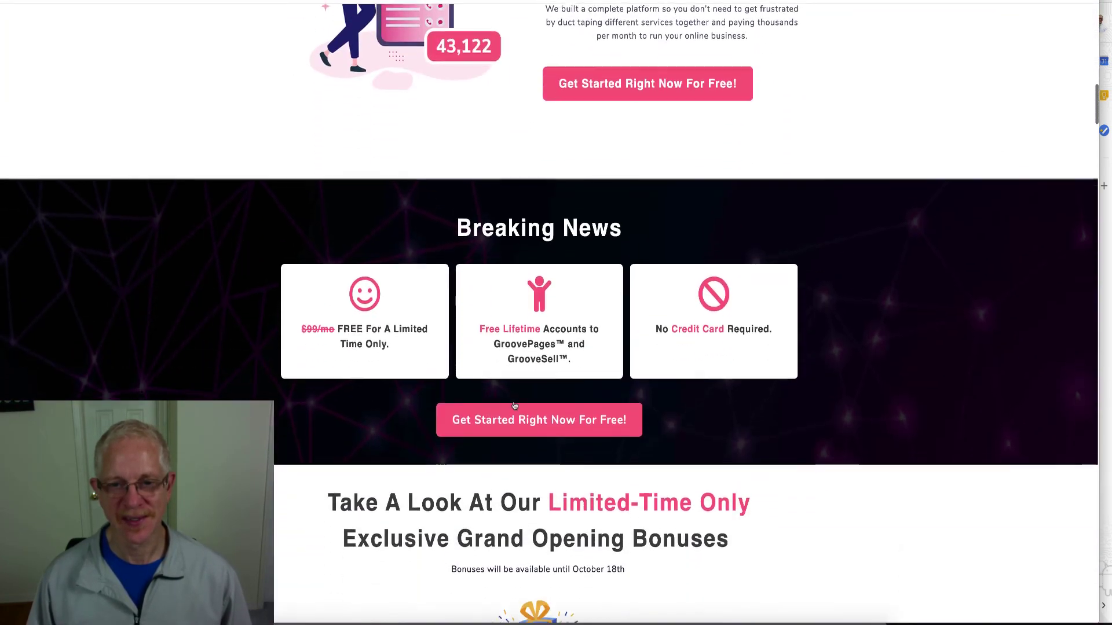
{"action": "scroll", "coordinate": [514, 404], "scroll_direction": "down", "scroll_amount": 13}
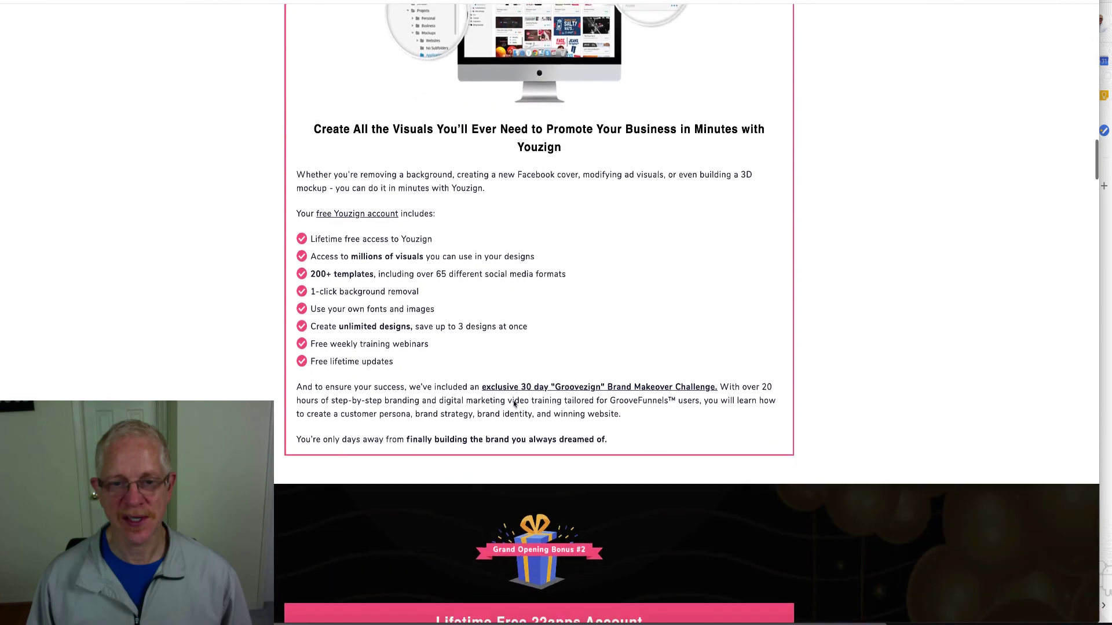
{"action": "scroll", "coordinate": [513, 400], "scroll_direction": "down", "scroll_amount": 6}
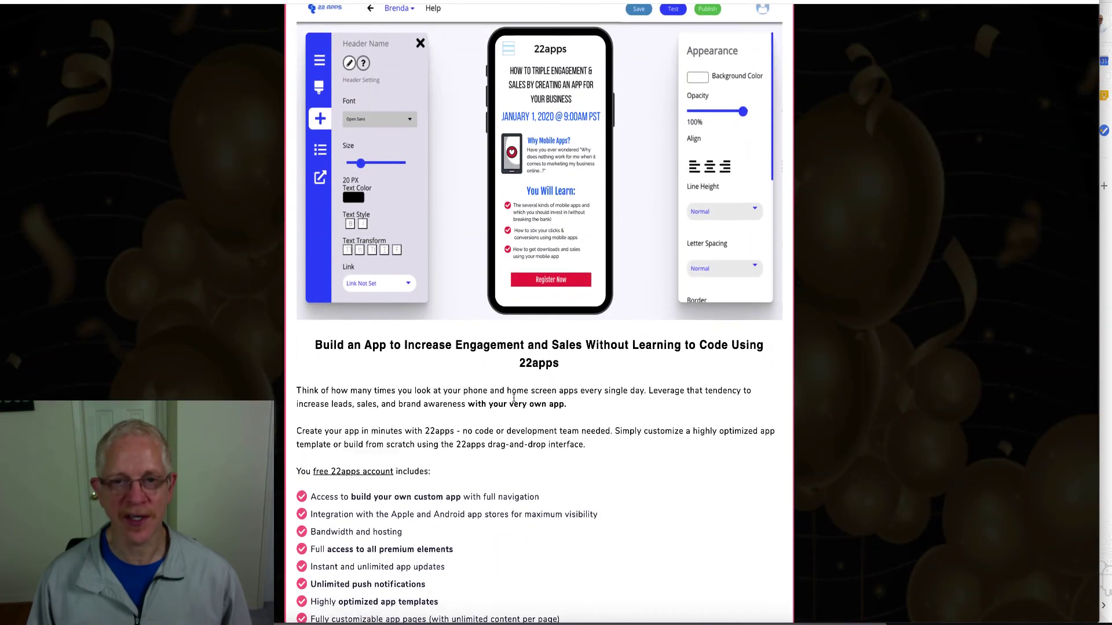
{"action": "scroll", "coordinate": [513, 399], "scroll_direction": "up", "scroll_amount": 2}
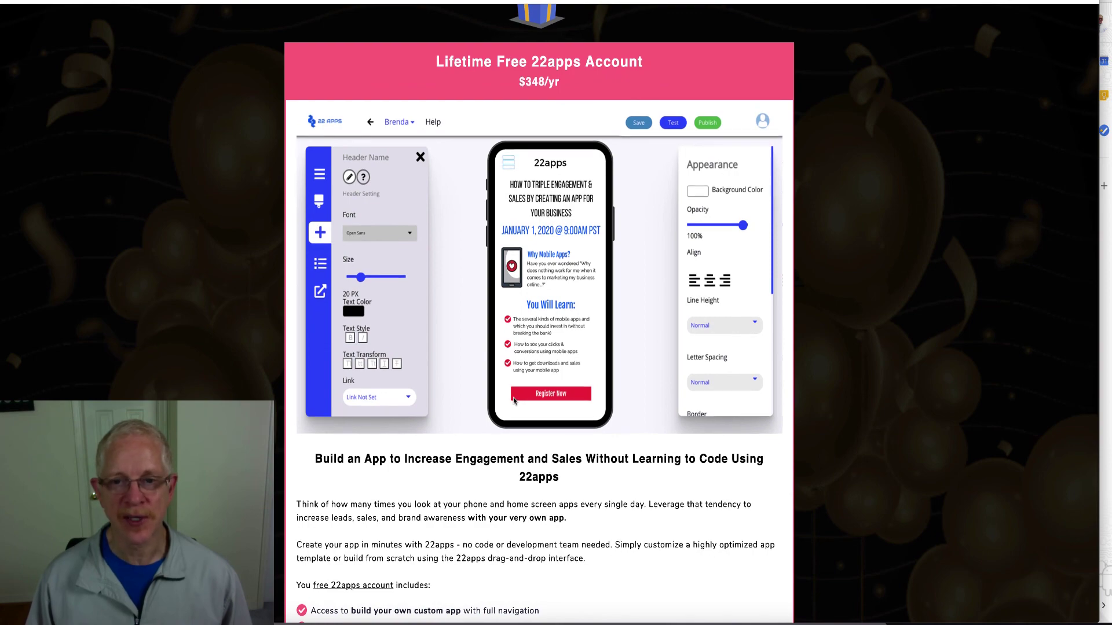
{"action": "scroll", "coordinate": [513, 399], "scroll_direction": "down", "scroll_amount": 12}
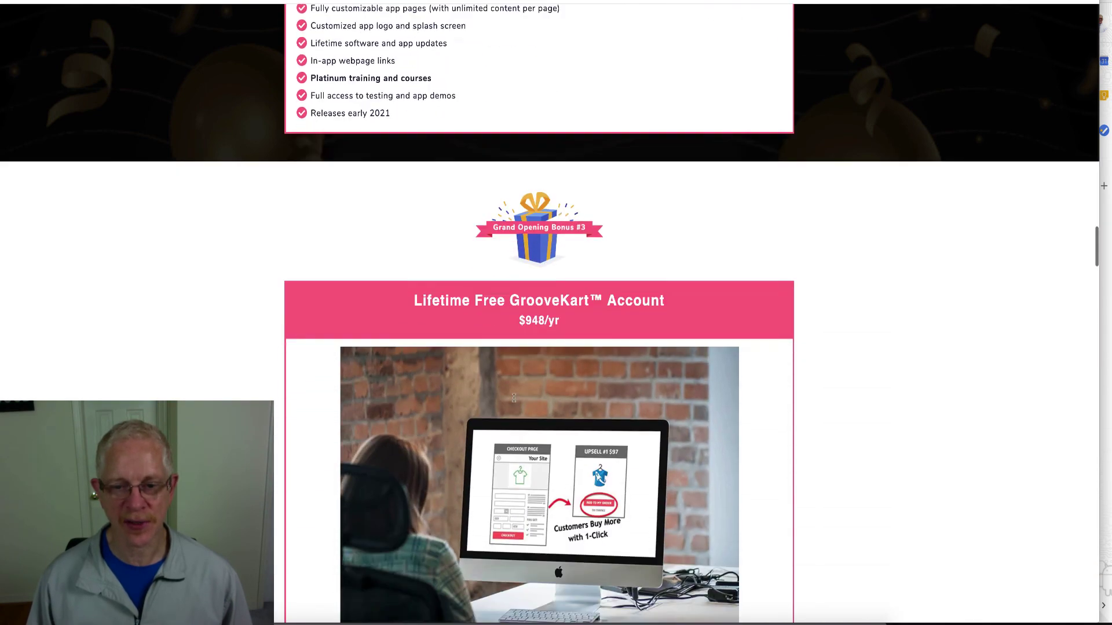
{"action": "scroll", "coordinate": [513, 398], "scroll_direction": "down", "scroll_amount": 18}
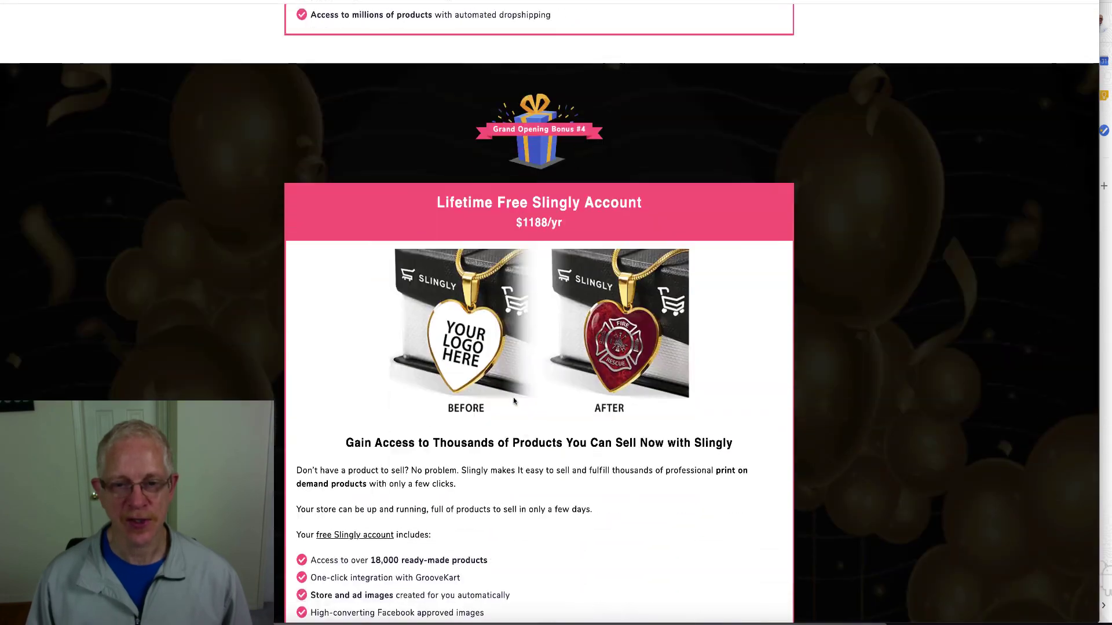
{"action": "scroll", "coordinate": [513, 400], "scroll_direction": "down", "scroll_amount": 7}
{"action": "scroll", "coordinate": [513, 400], "scroll_direction": "up", "scroll_amount": 8}
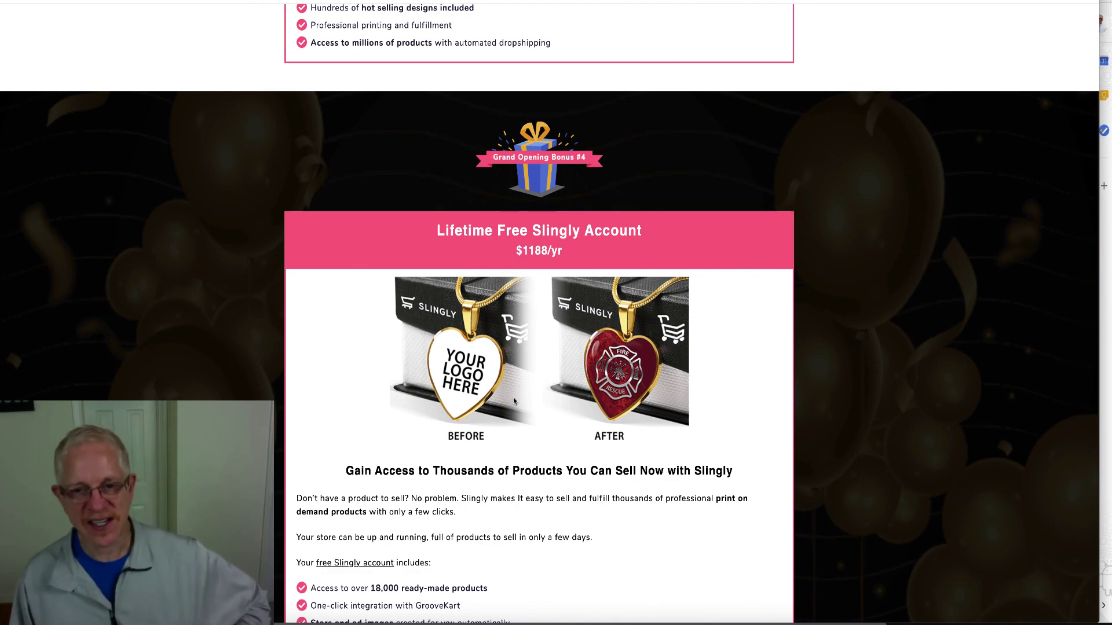
{"action": "scroll", "coordinate": [513, 400], "scroll_direction": "down", "scroll_amount": 9}
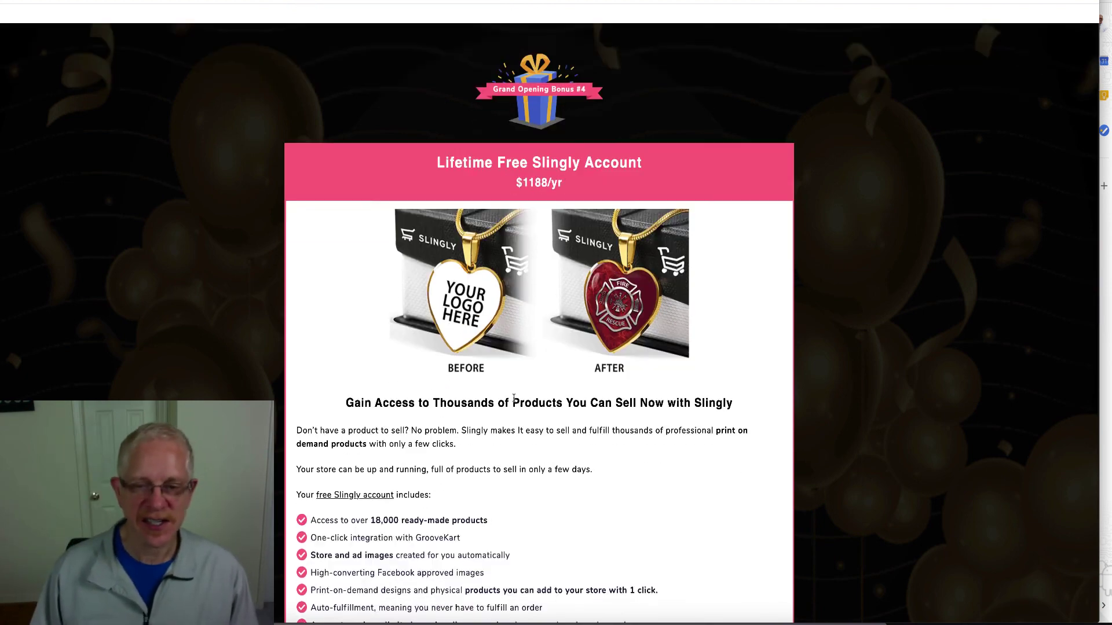
{"action": "scroll", "coordinate": [513, 401], "scroll_direction": "down", "scroll_amount": 2}
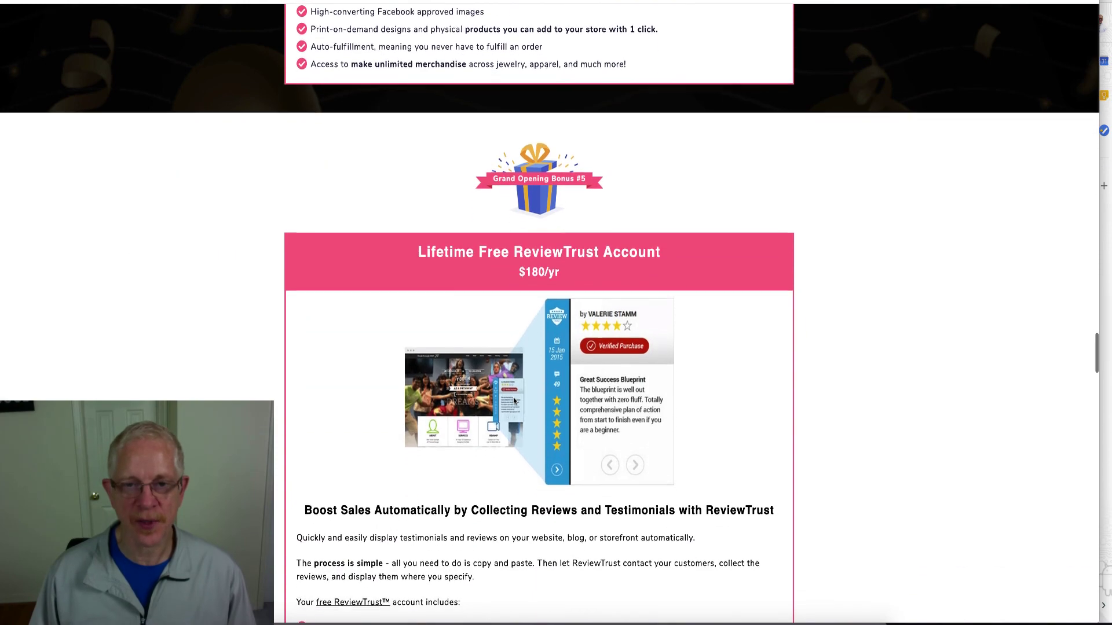
{"action": "scroll", "coordinate": [514, 401], "scroll_direction": "down", "scroll_amount": 1}
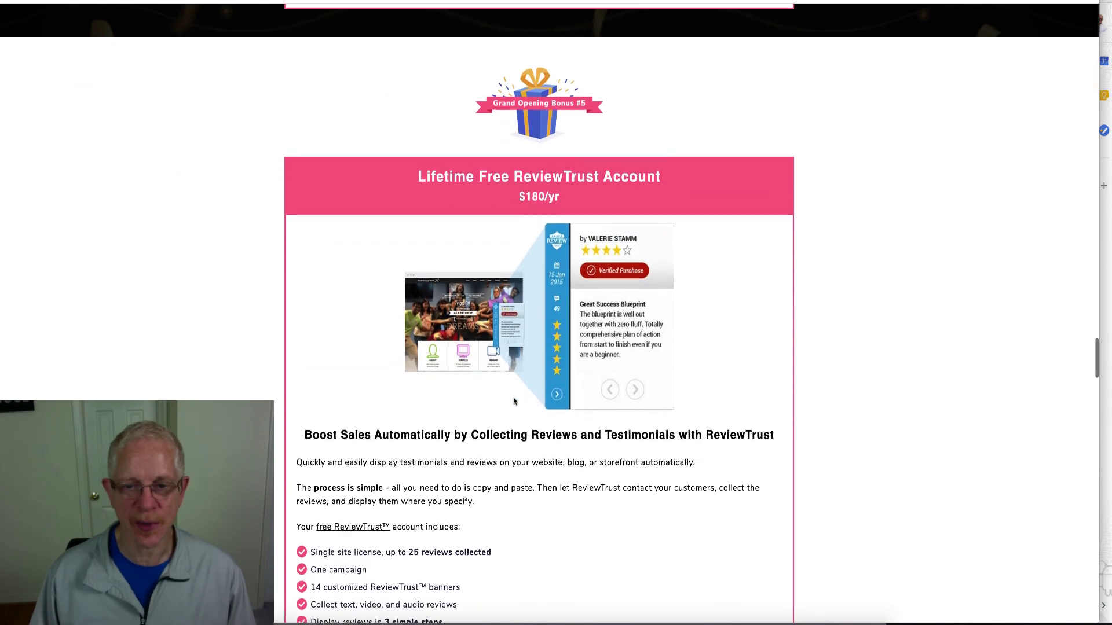
{"action": "scroll", "coordinate": [514, 401], "scroll_direction": "down", "scroll_amount": 2}
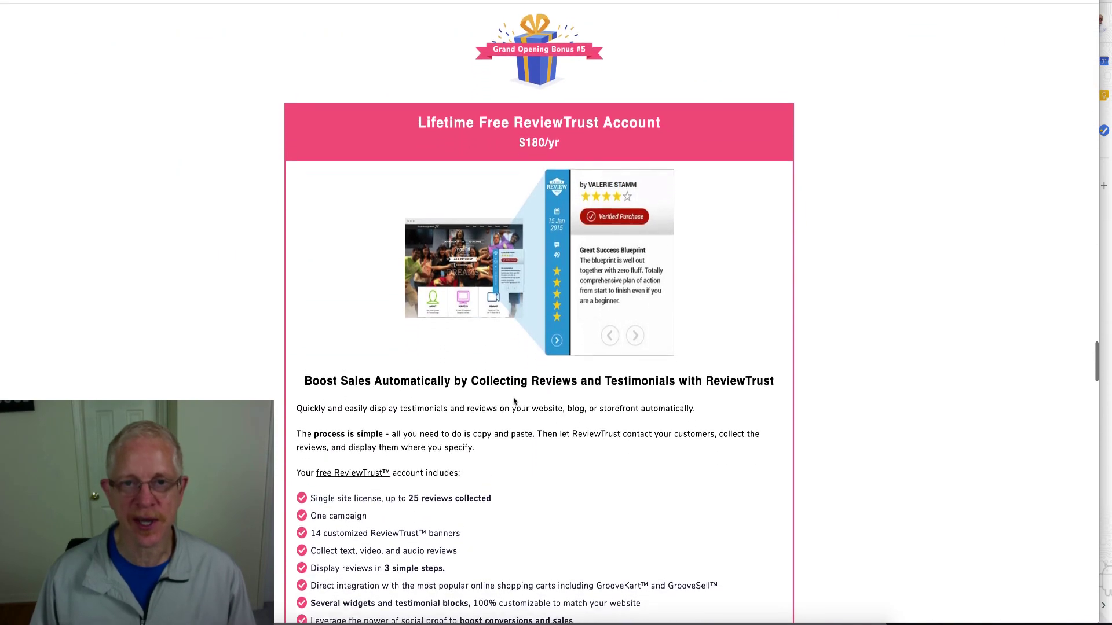
{"action": "scroll", "coordinate": [513, 398], "scroll_direction": "down", "scroll_amount": 8}
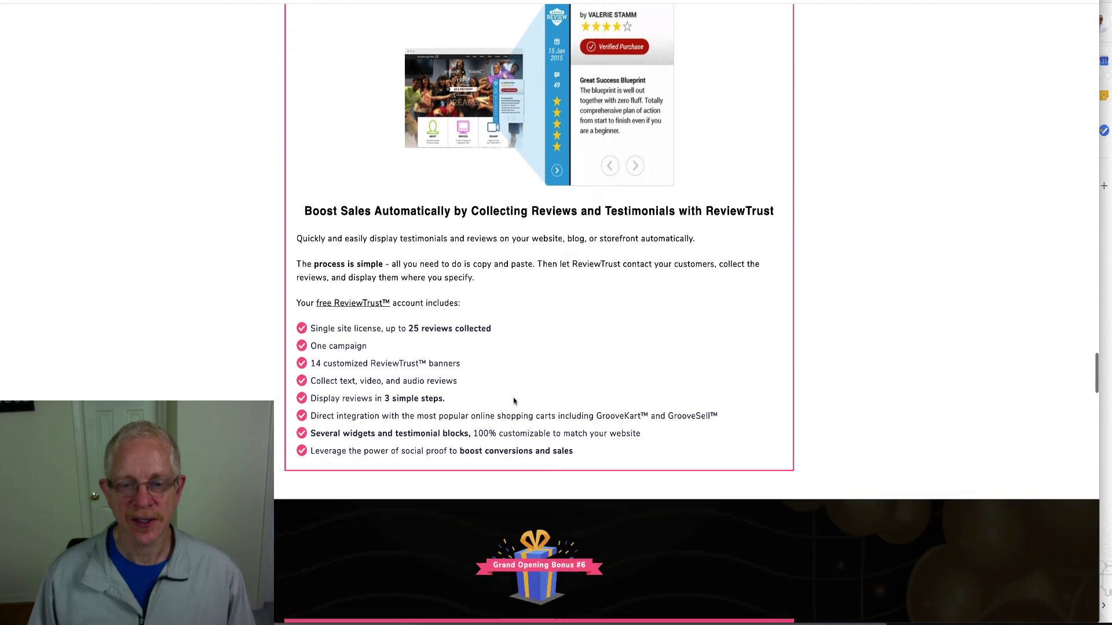
{"action": "scroll", "coordinate": [514, 401], "scroll_direction": "down", "scroll_amount": 4}
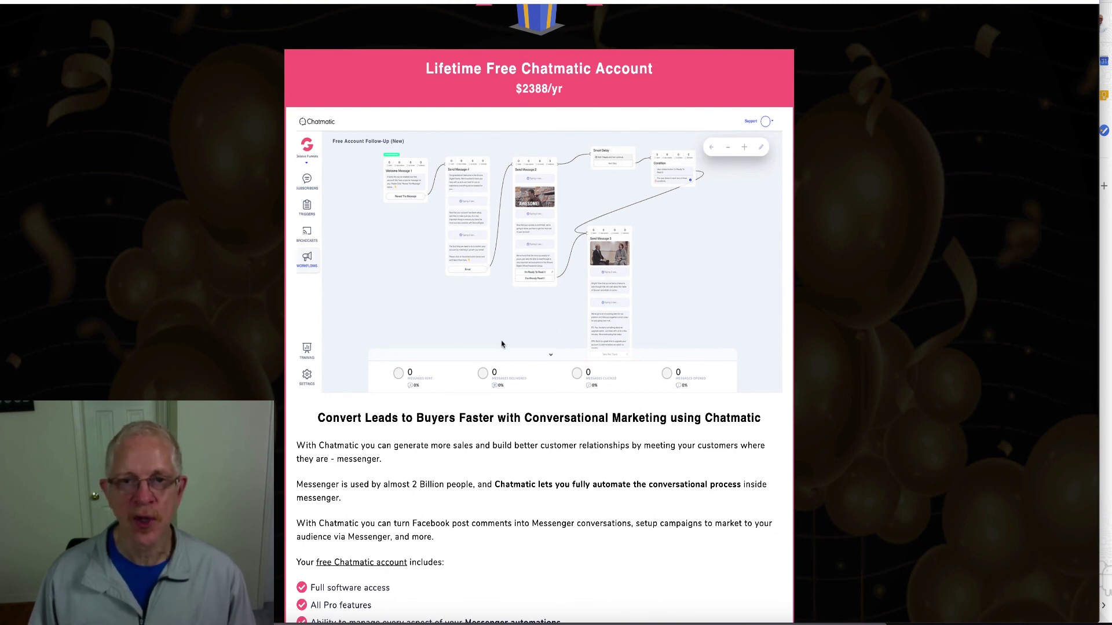
{"action": "scroll", "coordinate": [502, 344], "scroll_direction": "down", "scroll_amount": 7}
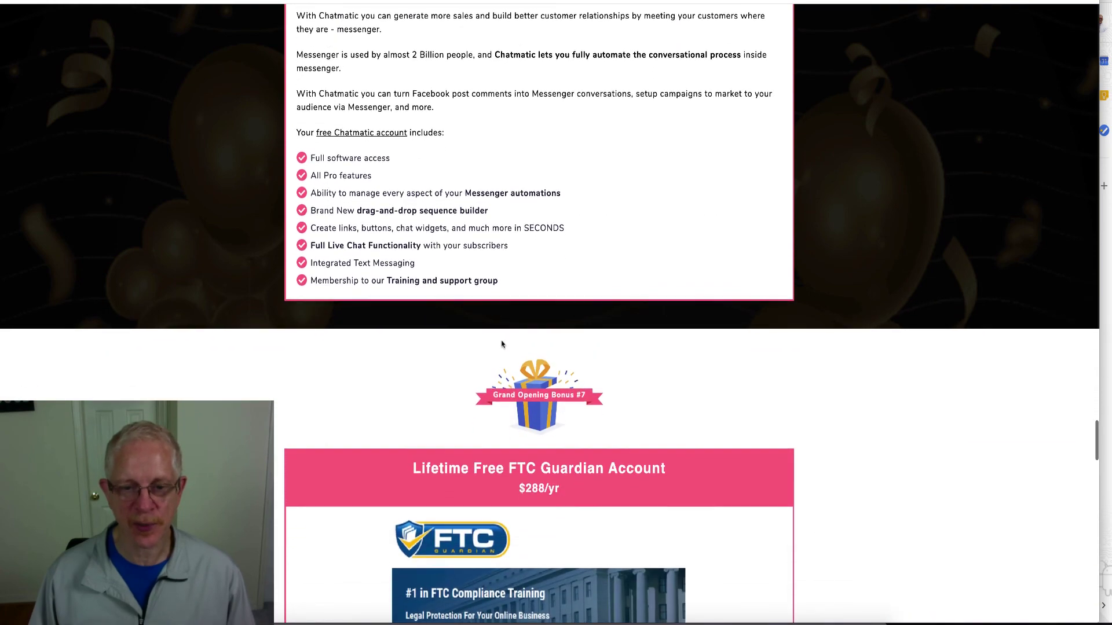
{"action": "scroll", "coordinate": [501, 344], "scroll_direction": "down", "scroll_amount": 4}
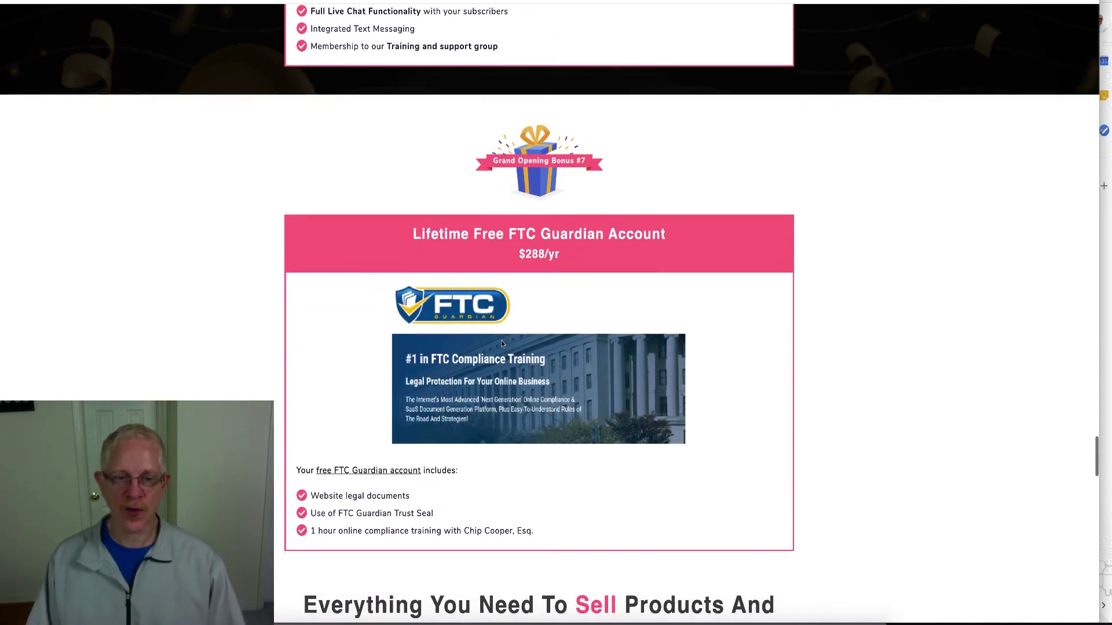
{"action": "scroll", "coordinate": [502, 344], "scroll_direction": "down", "scroll_amount": 6}
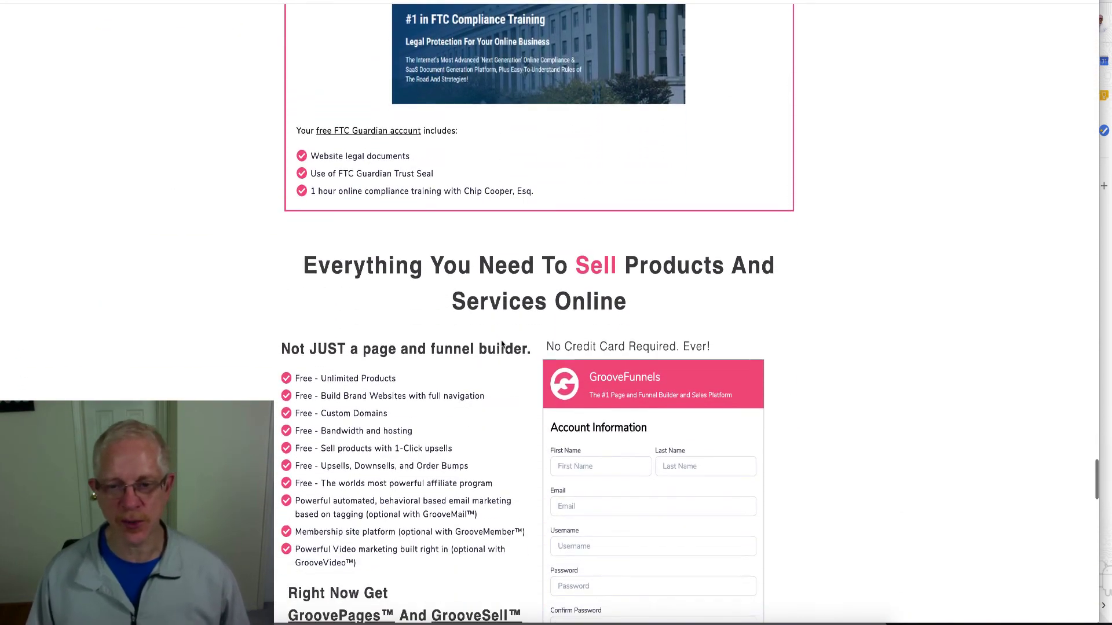
{"action": "scroll", "coordinate": [502, 344], "scroll_direction": "down", "scroll_amount": 8}
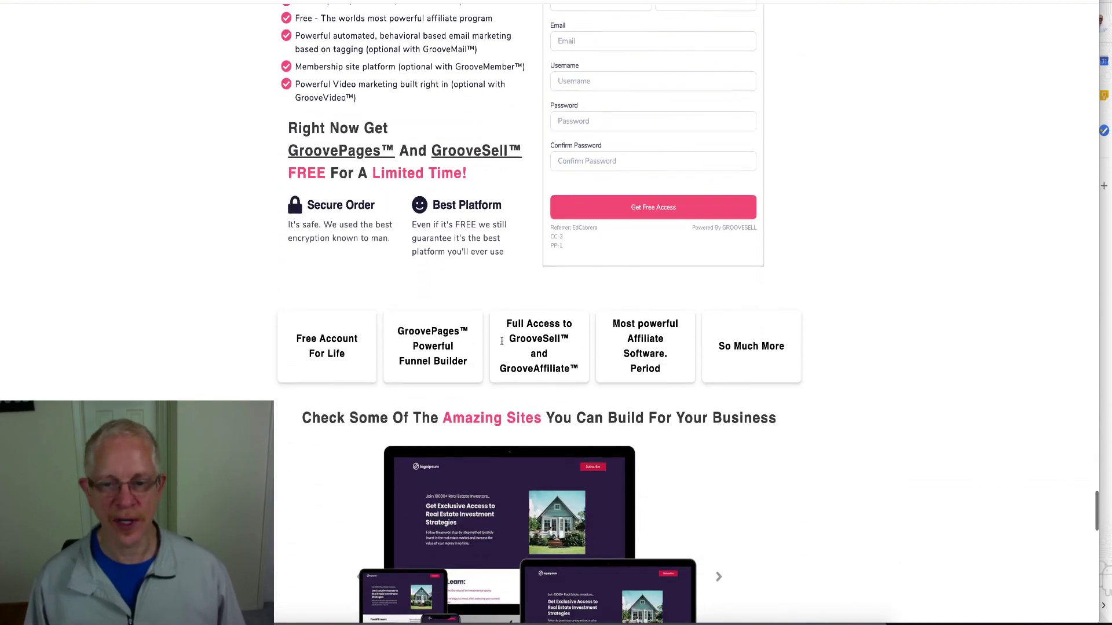
{"action": "scroll", "coordinate": [501, 341], "scroll_direction": "down", "scroll_amount": 7}
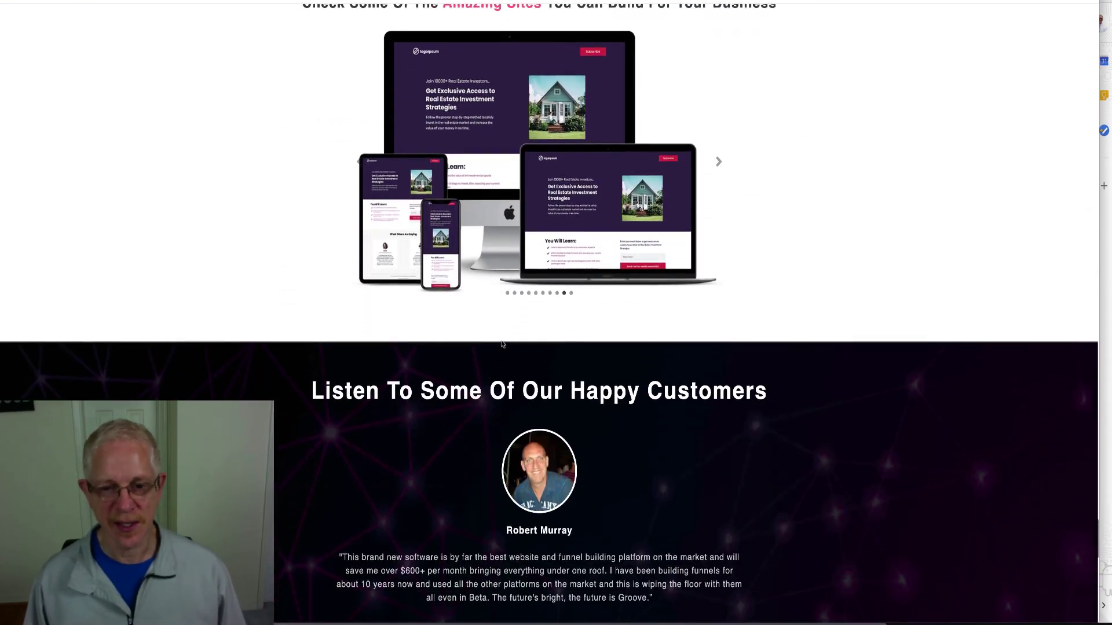
{"action": "scroll", "coordinate": [502, 344], "scroll_direction": "up", "scroll_amount": 20}
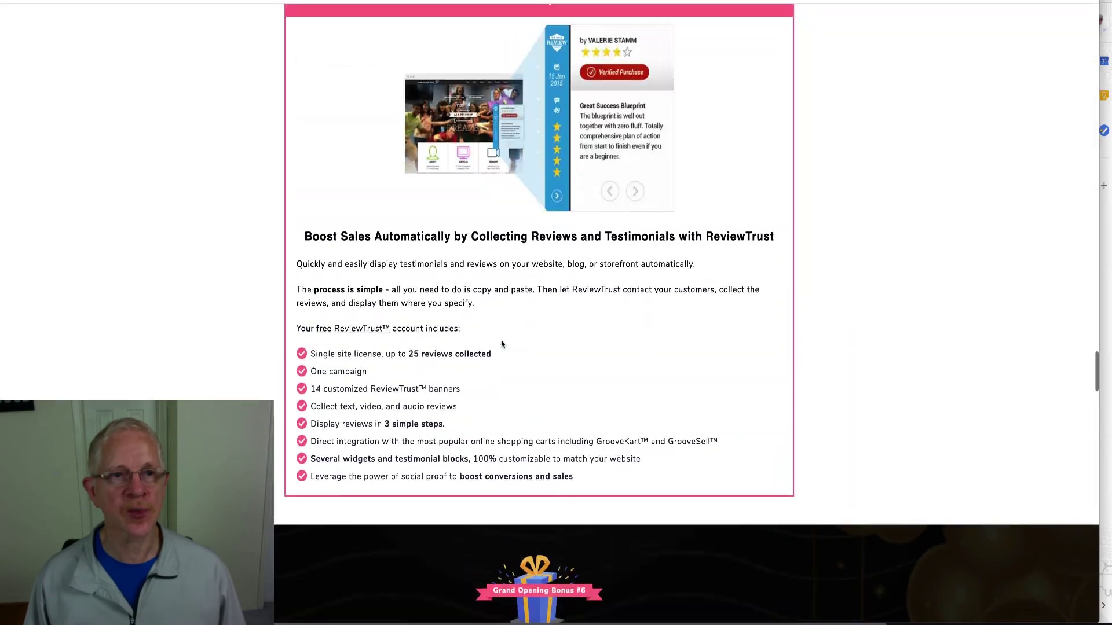
{"action": "scroll", "coordinate": [501, 344], "scroll_direction": "up", "scroll_amount": 20}
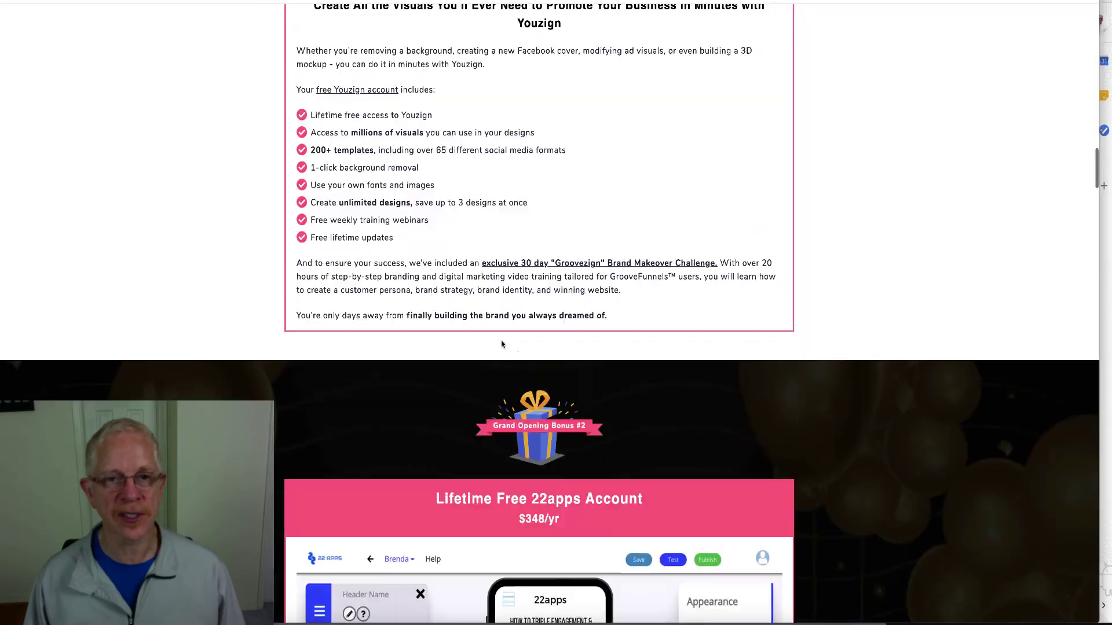
{"action": "scroll", "coordinate": [501, 344], "scroll_direction": "up", "scroll_amount": 20}
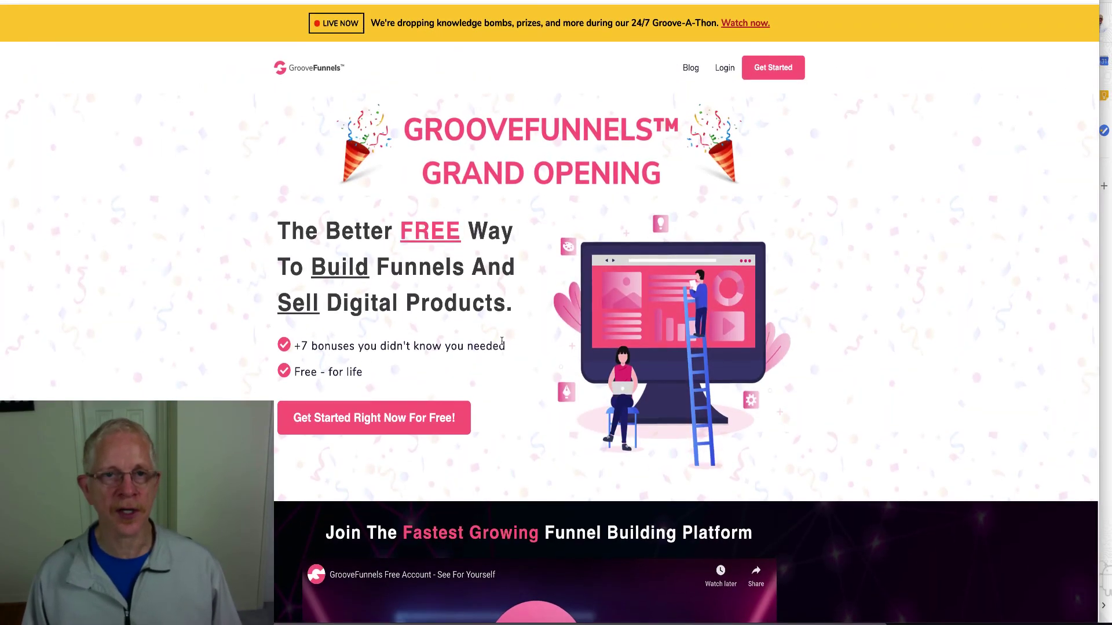